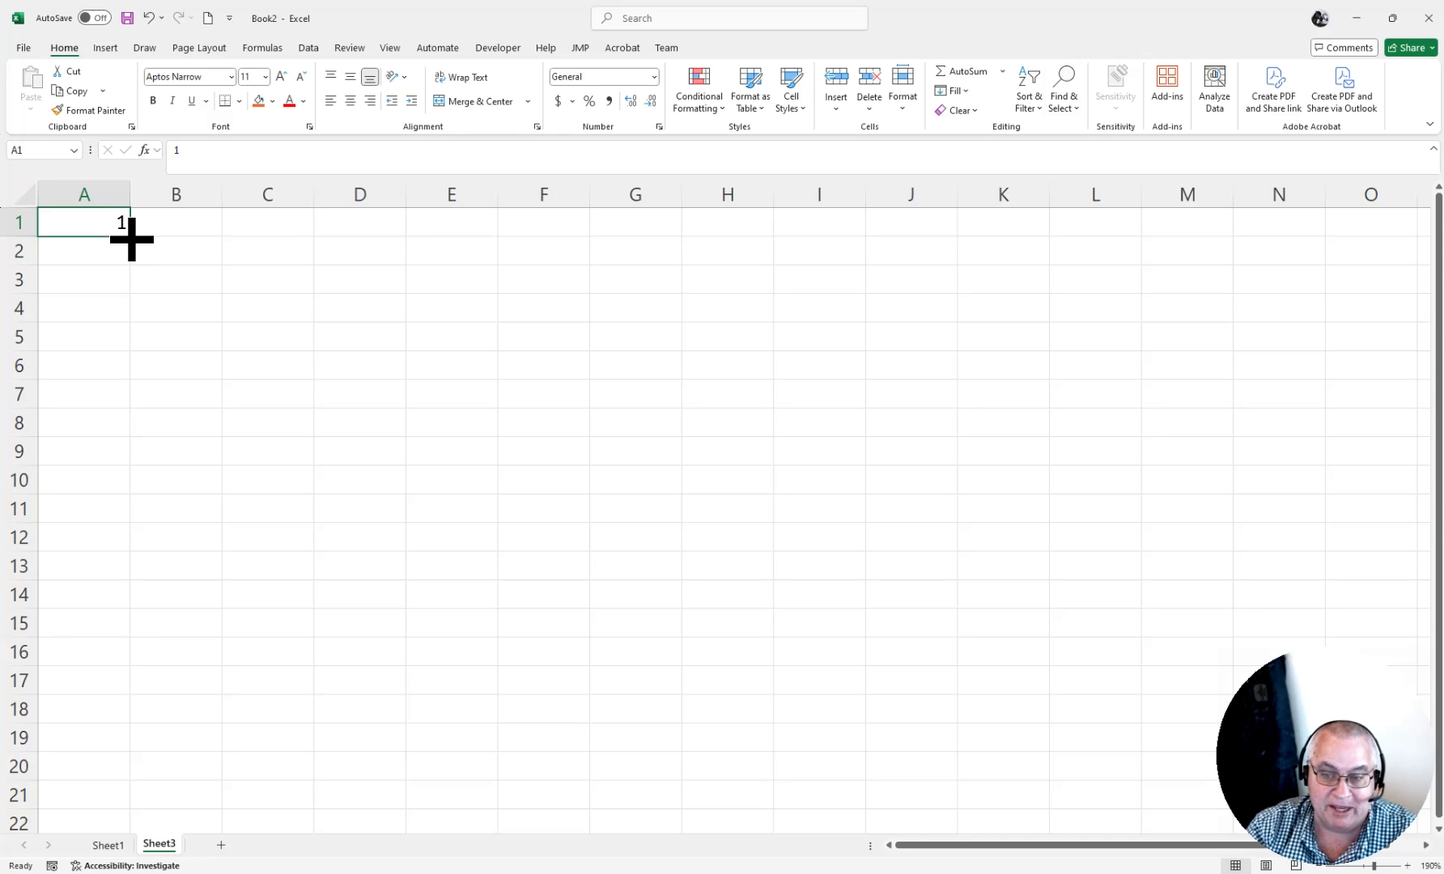
# Step: Fill the value 1 from cell A1 down through A9
pyautogui.moveTo(131, 239); pyautogui.dragTo(139, 476)
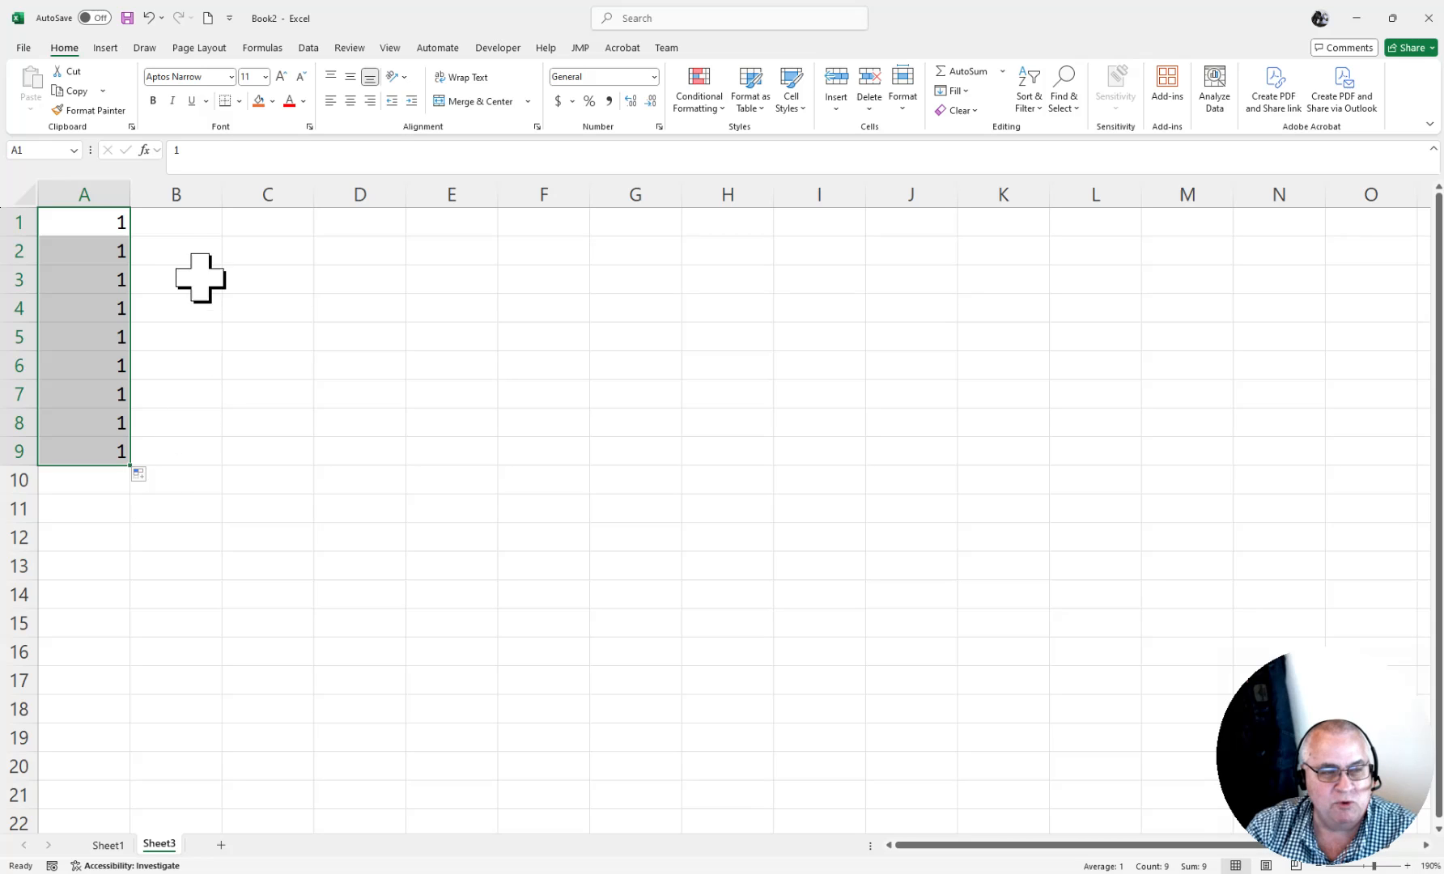
# Step: Enter 1 and 2 in cells B1 and B2 and extend both as a number series down to B9
pyautogui.click(204, 211)
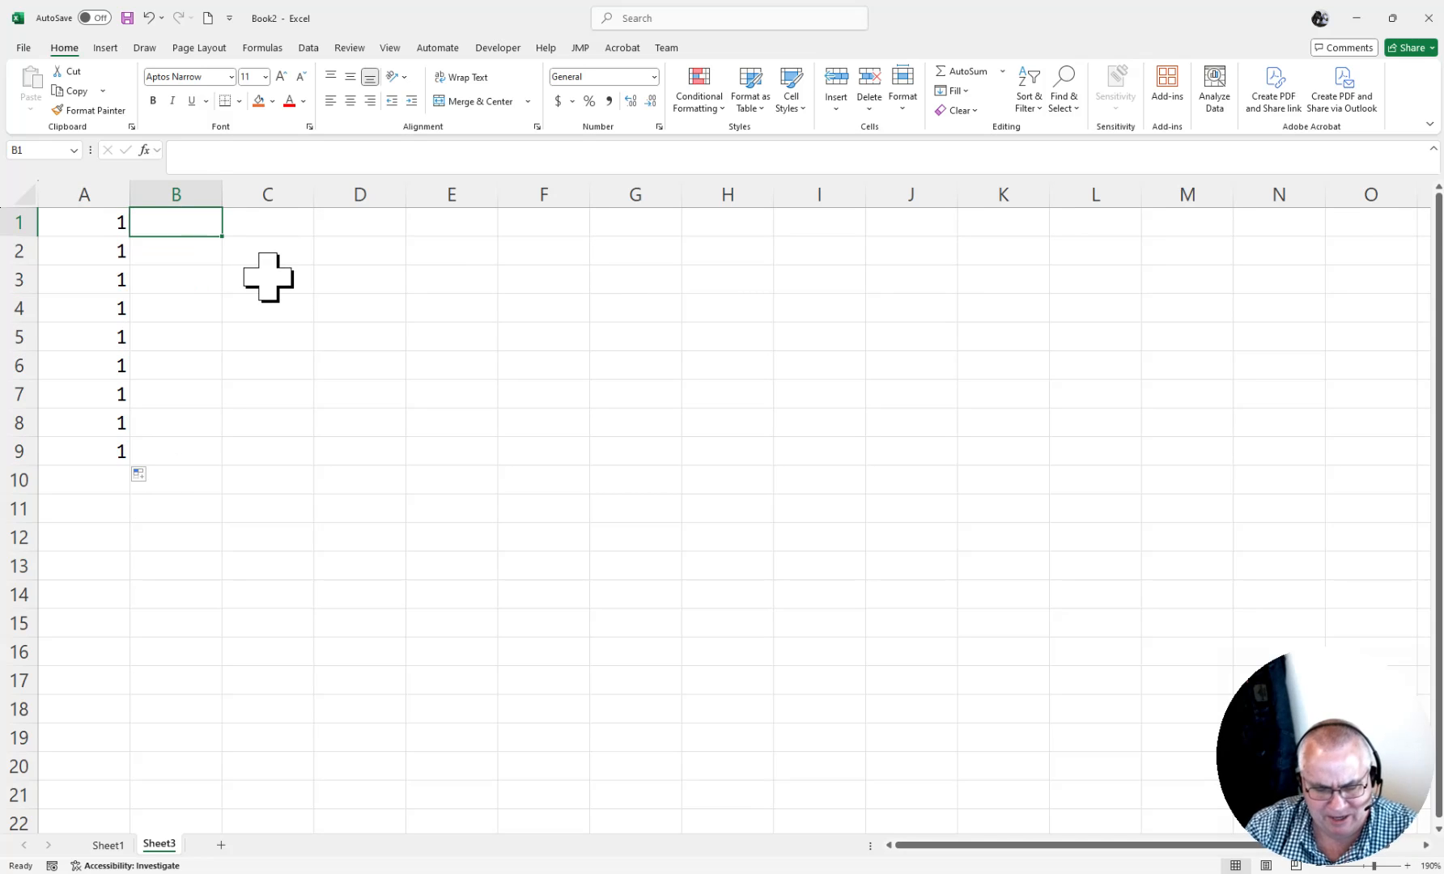
pyautogui.press('Down')
pyautogui.write('1')
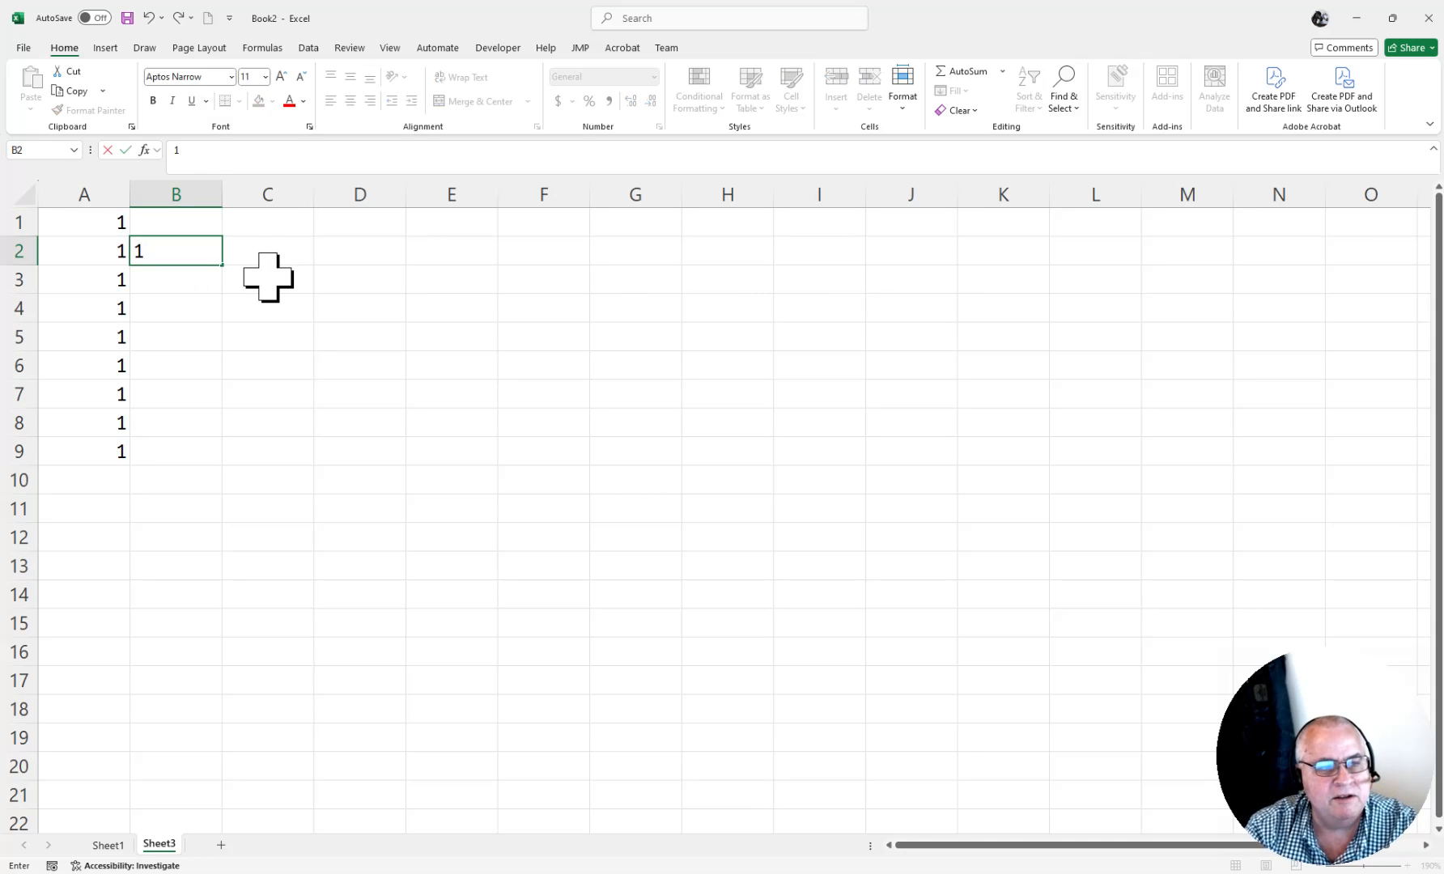
pyautogui.press('Up')
pyautogui.write('1')
pyautogui.press('Return')
pyautogui.write('2')
pyautogui.press('Return')
pyautogui.moveTo(204, 220); pyautogui.dragTo(212, 249)
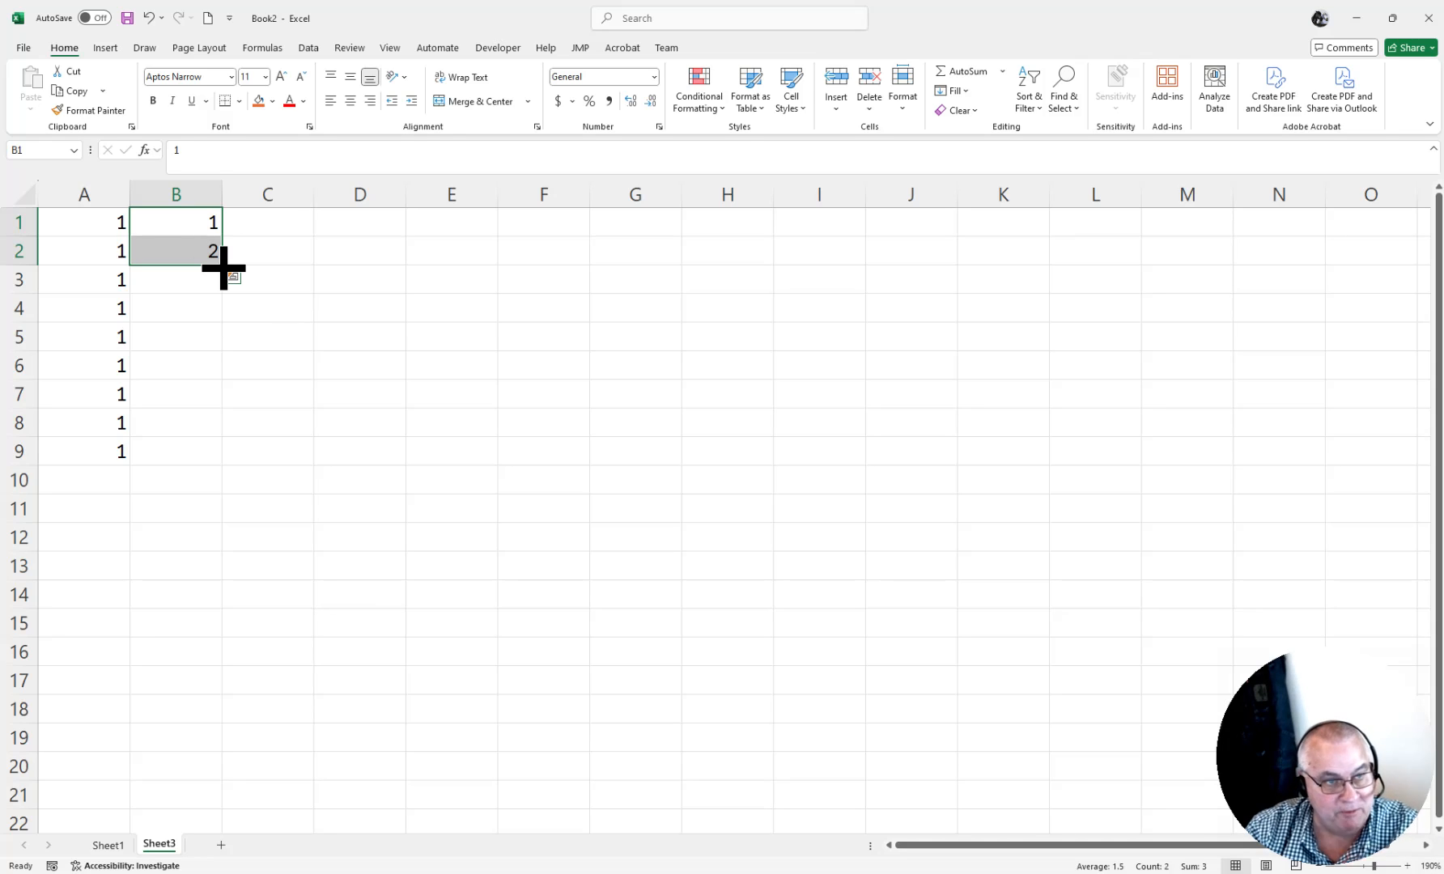
pyautogui.moveTo(223, 267); pyautogui.dragTo(223, 466)
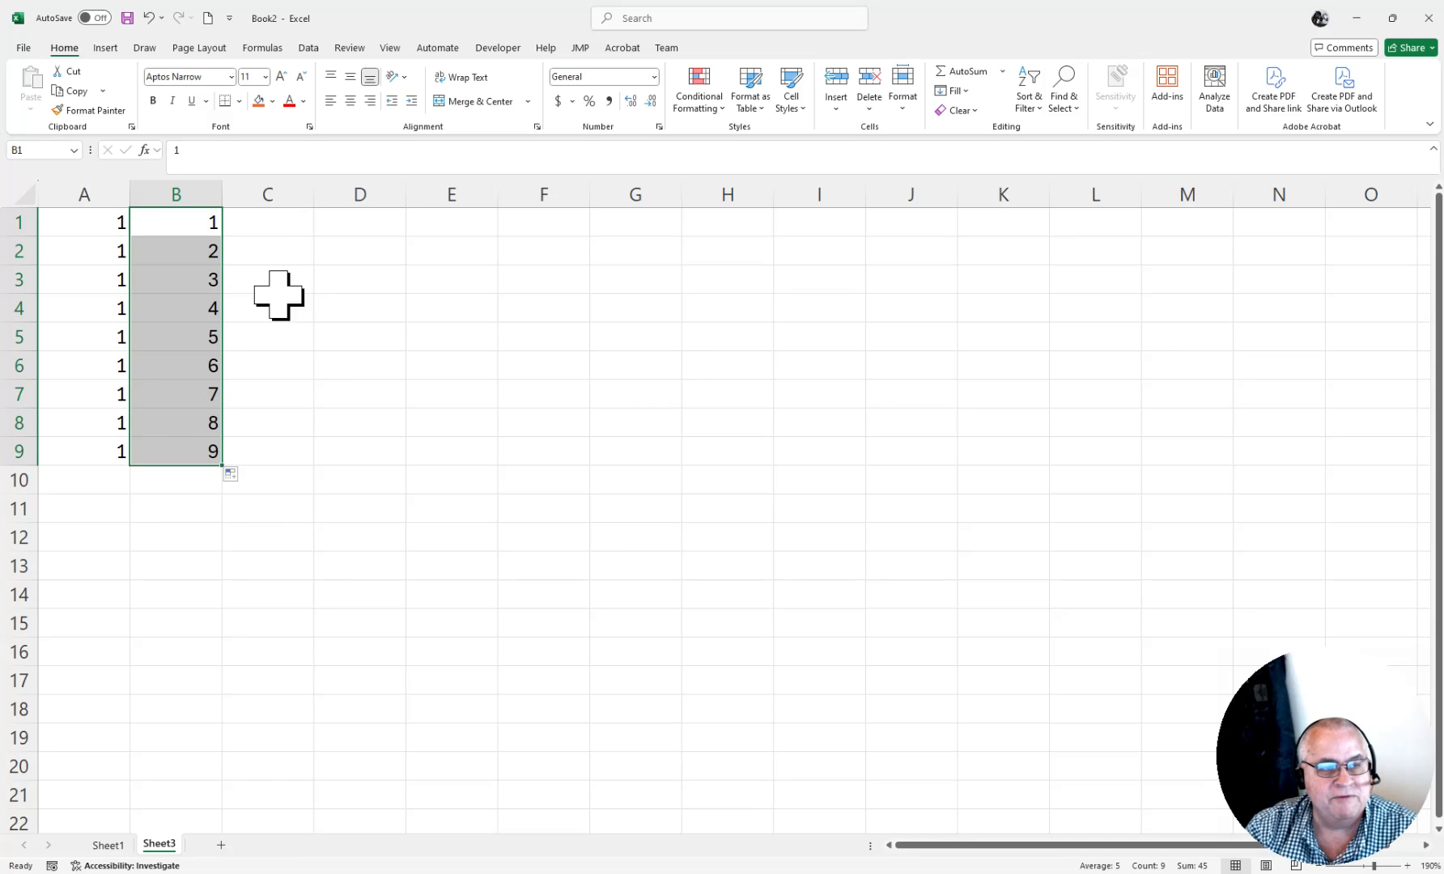
# Step: Enter 1 and 2 in cells C1 and C2, and fill only C2 down to C9
pyautogui.click(264, 217)
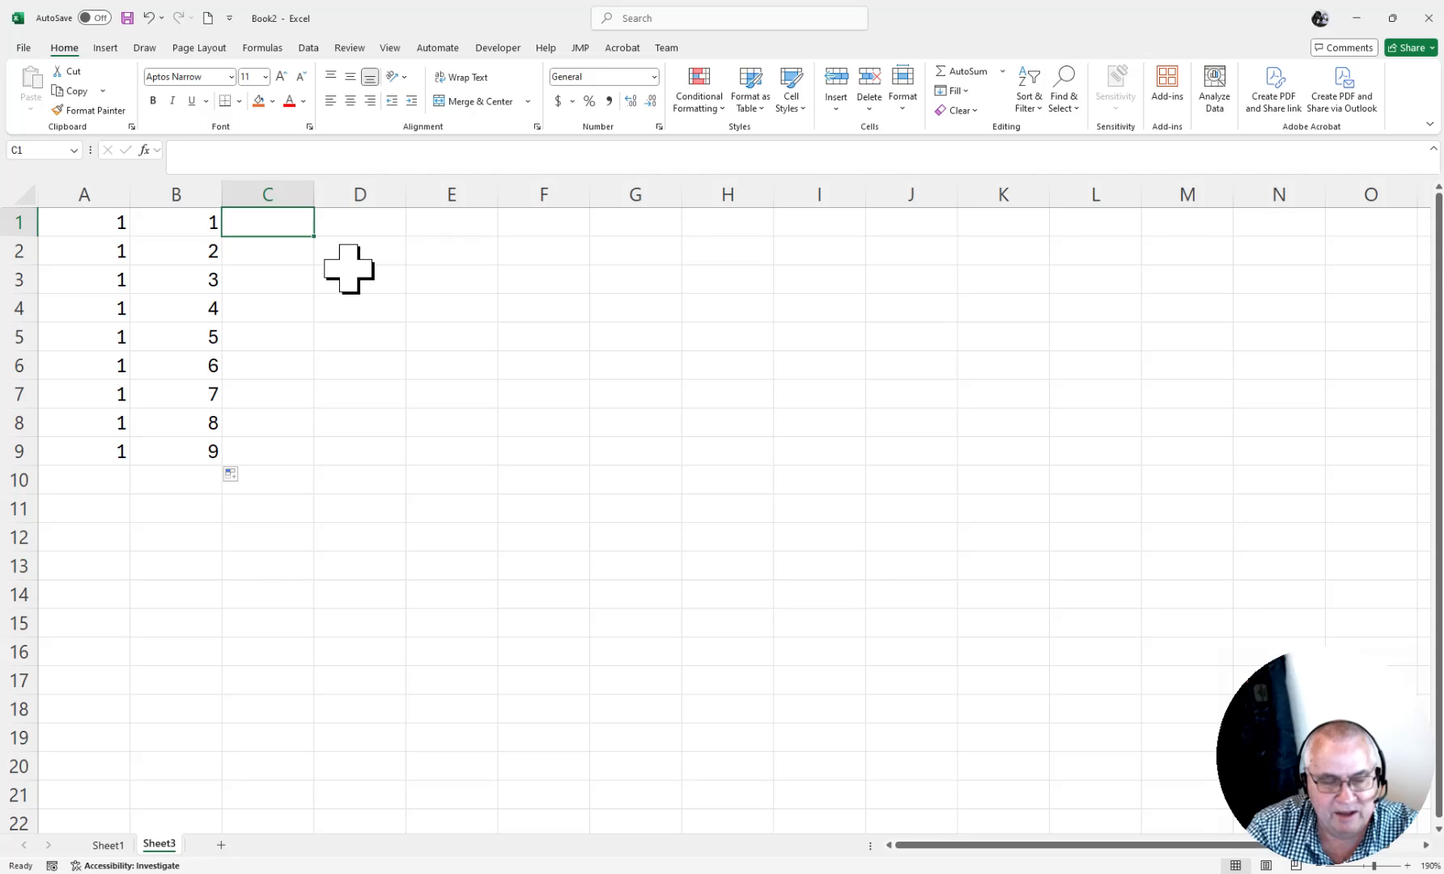
pyautogui.write('1')
pyautogui.press('Return')
pyautogui.write('2')
pyautogui.press('Return')
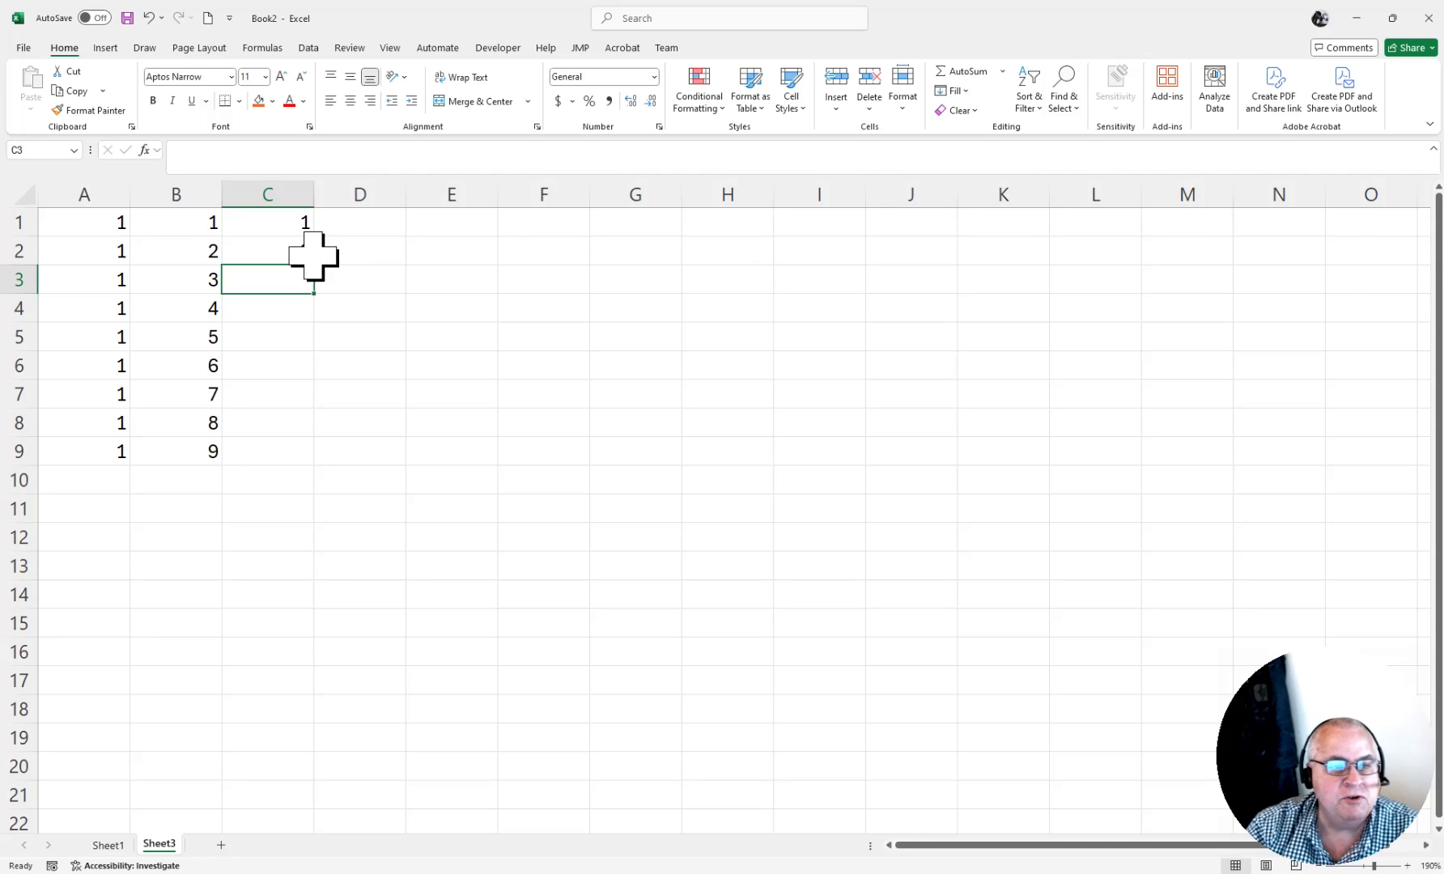
pyautogui.click(283, 247)
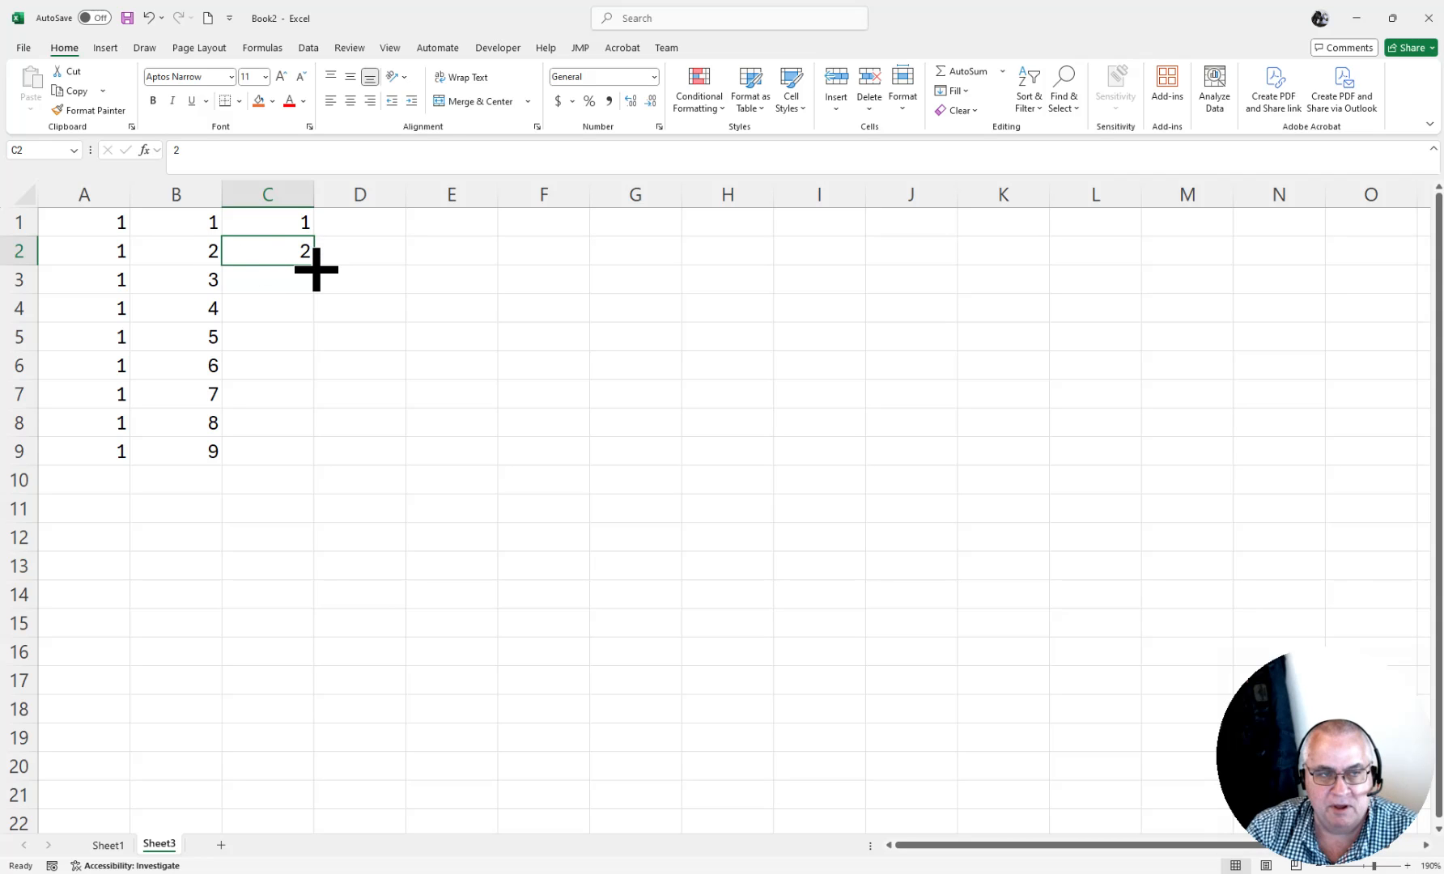
pyautogui.moveTo(315, 270); pyautogui.dragTo(314, 478)
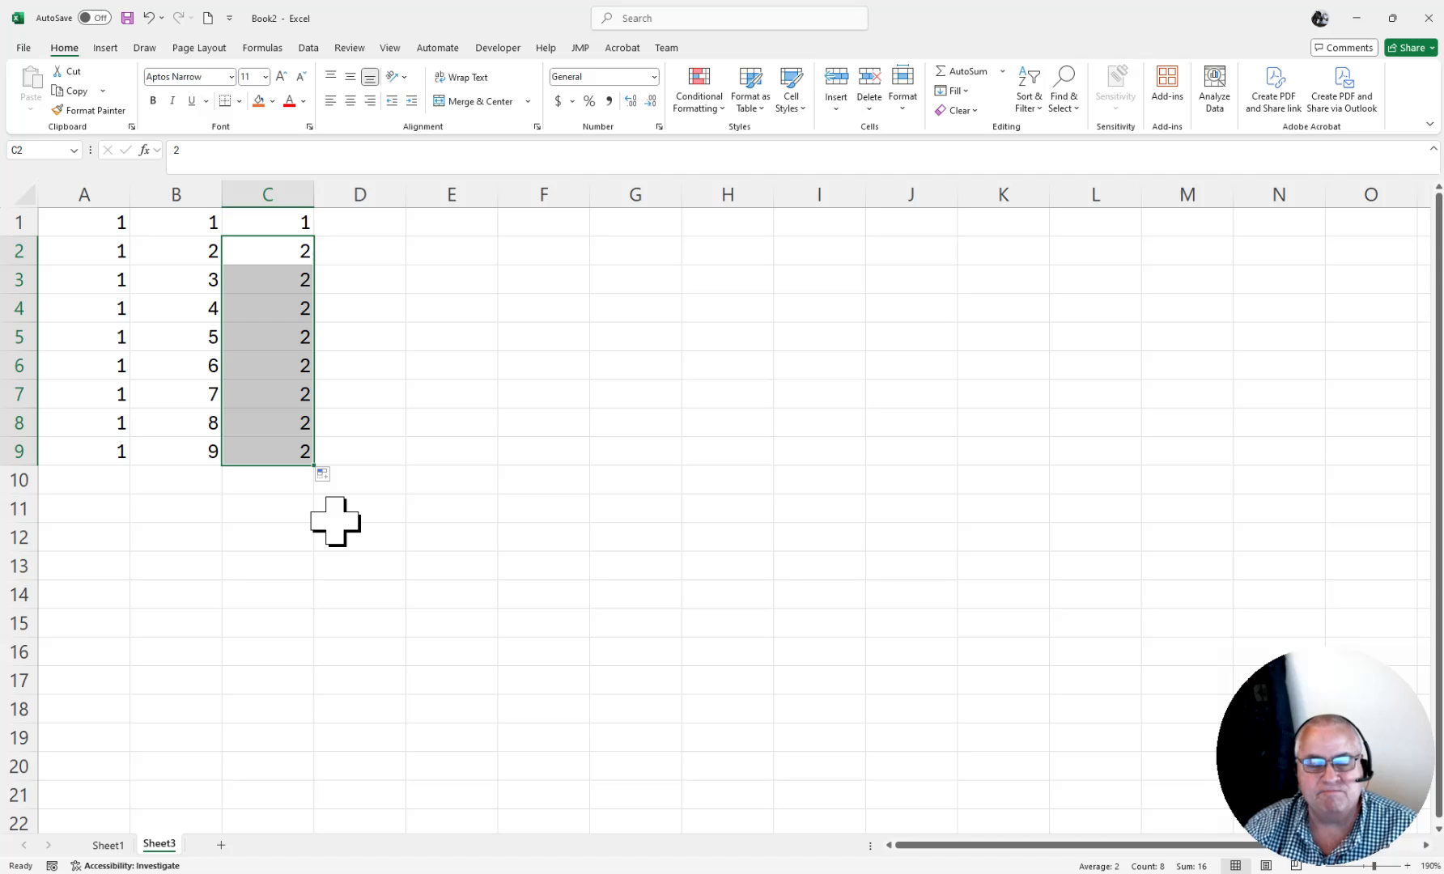
# Step: Enter Mon in cell D1 and fill the abbreviated weekdays down to D7
pyautogui.click(354, 222)
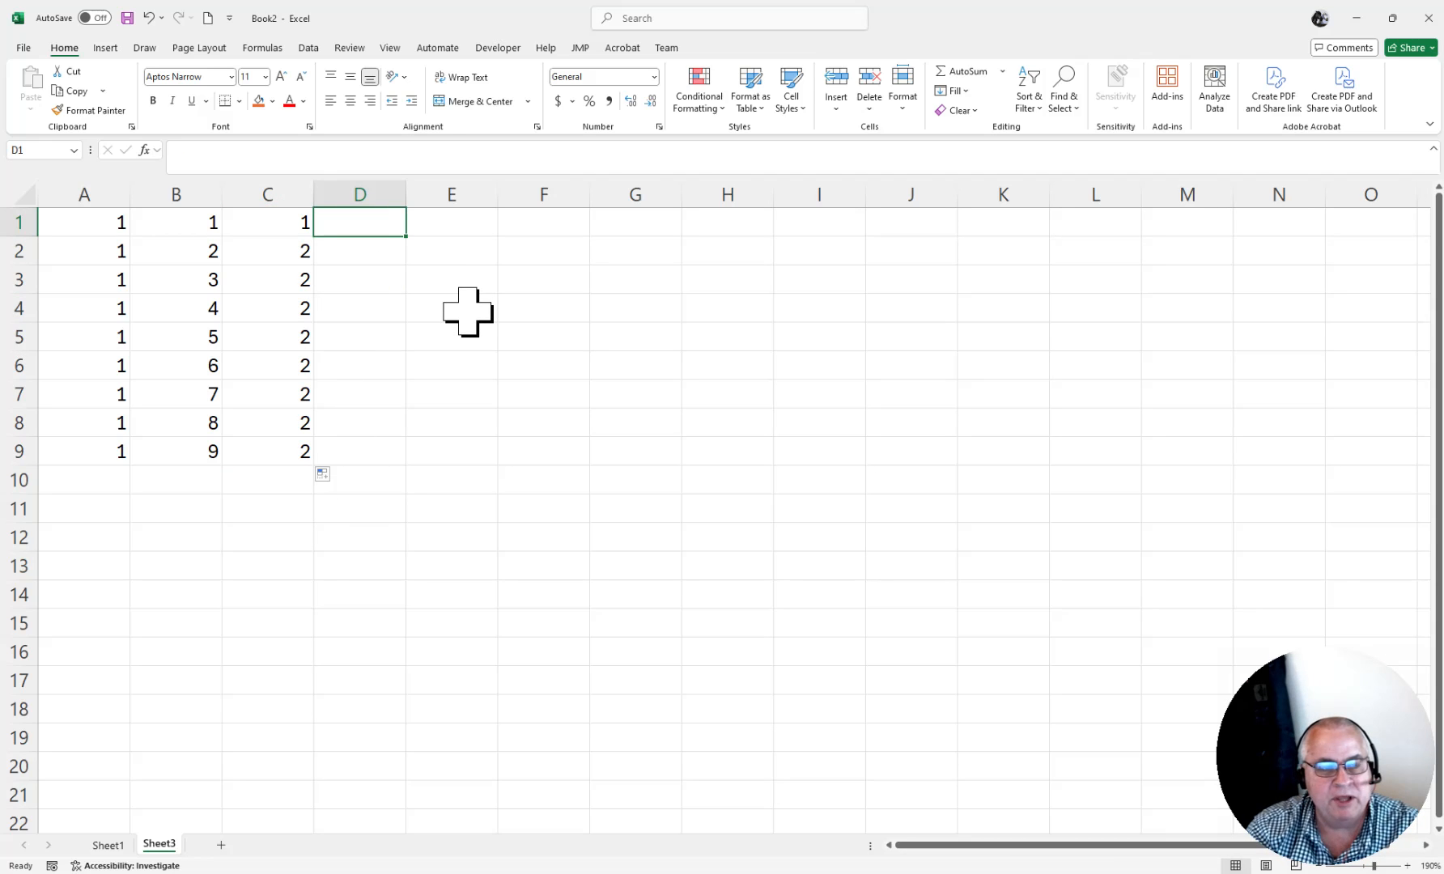
pyautogui.write('Mon')
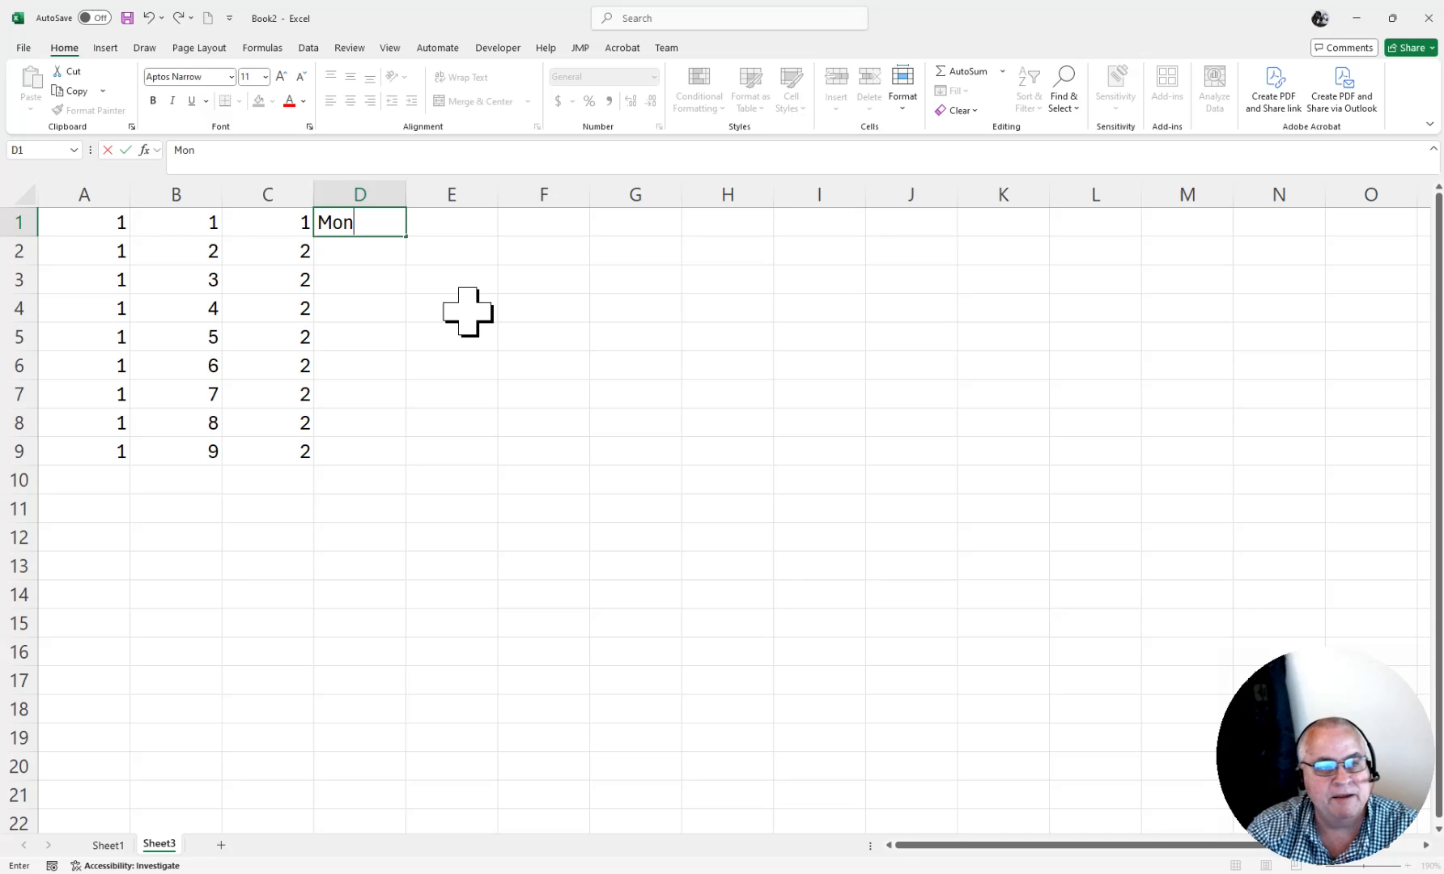
pyautogui.press('Return')
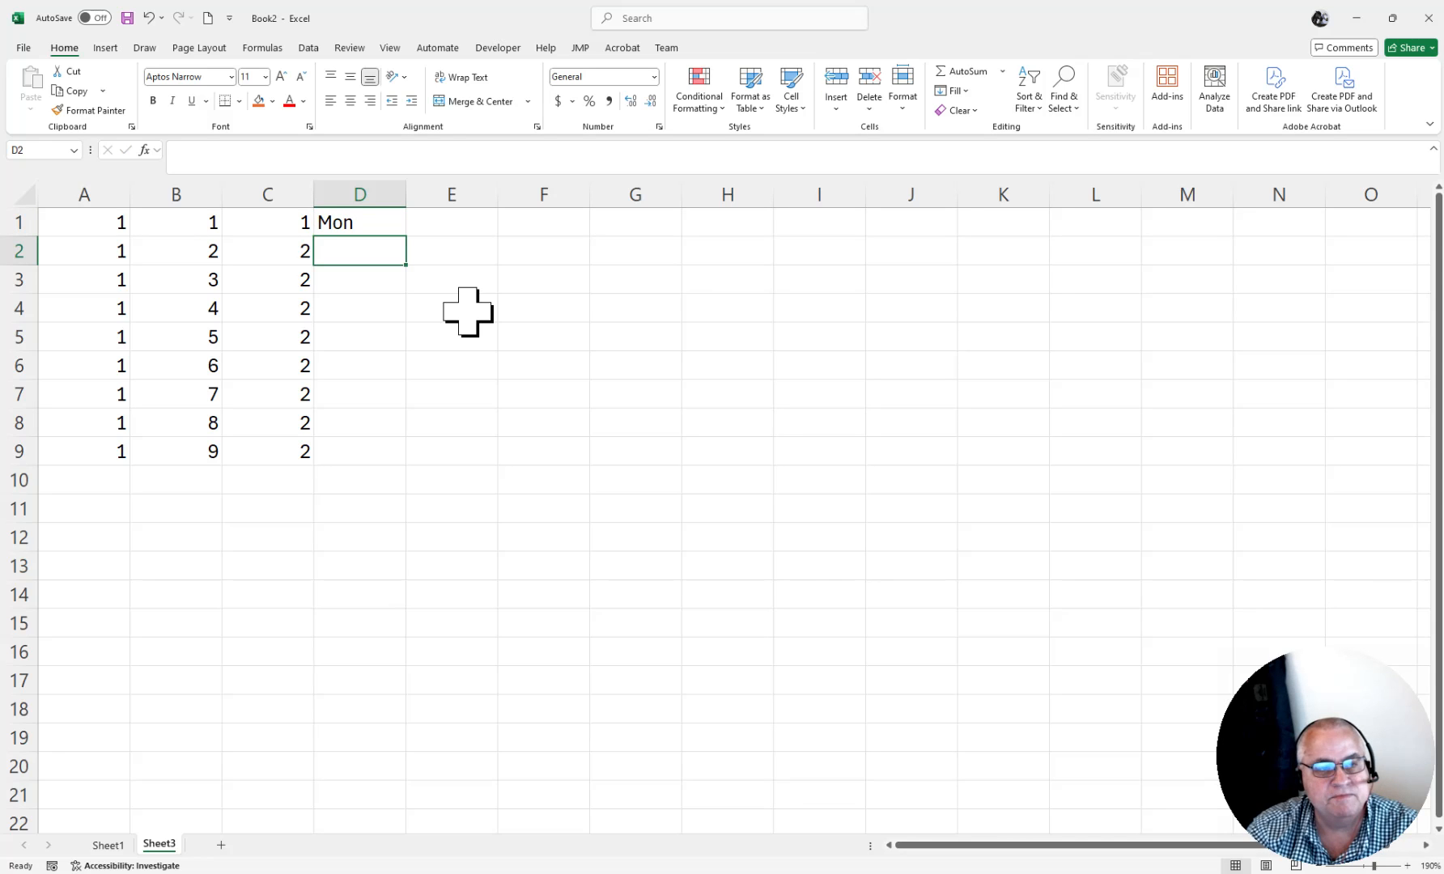
pyautogui.click(368, 214)
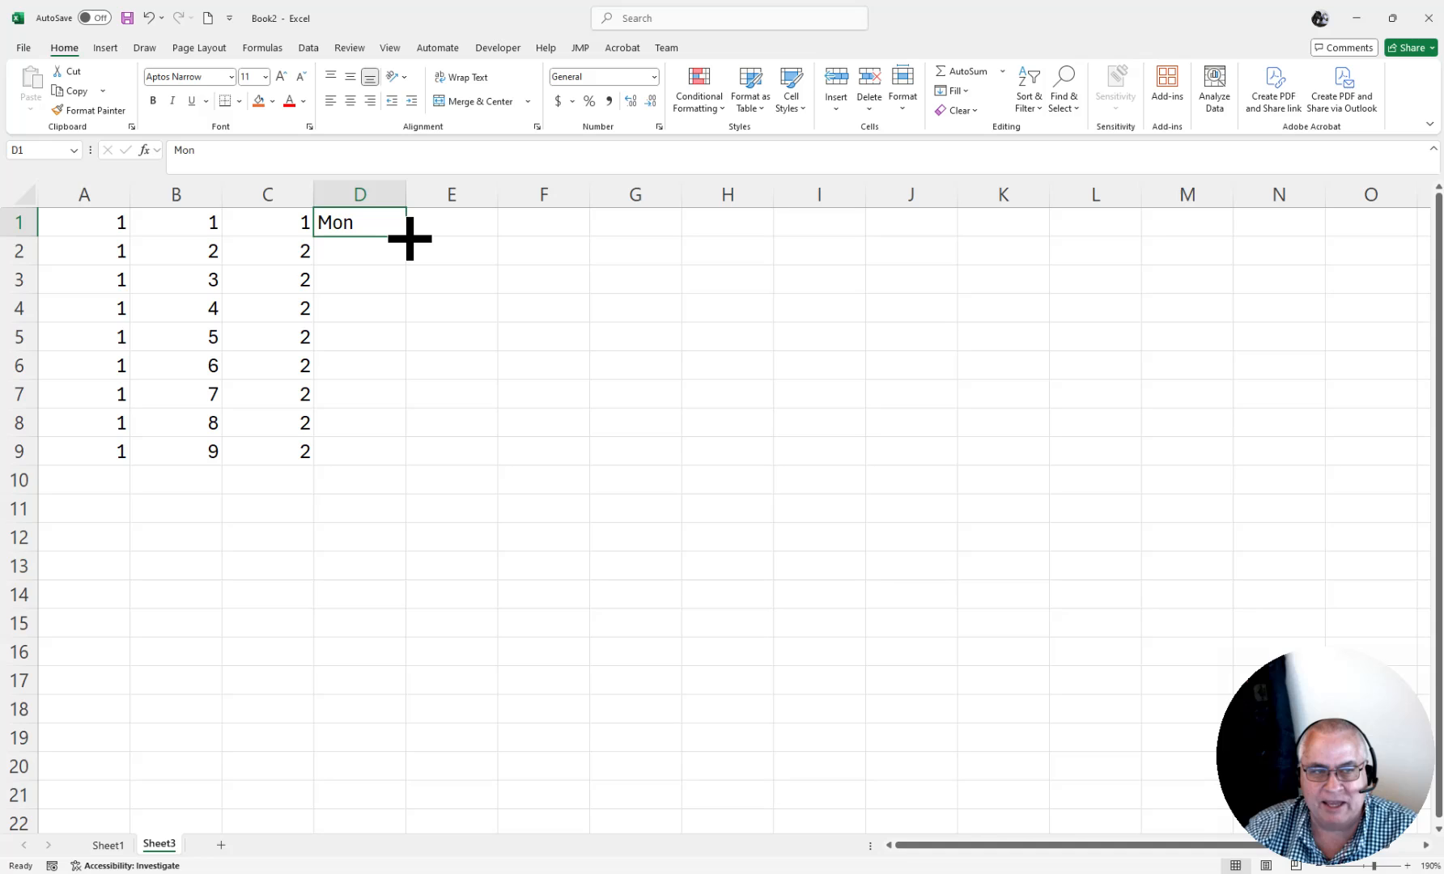
pyautogui.moveTo(410, 238); pyautogui.dragTo(410, 407)
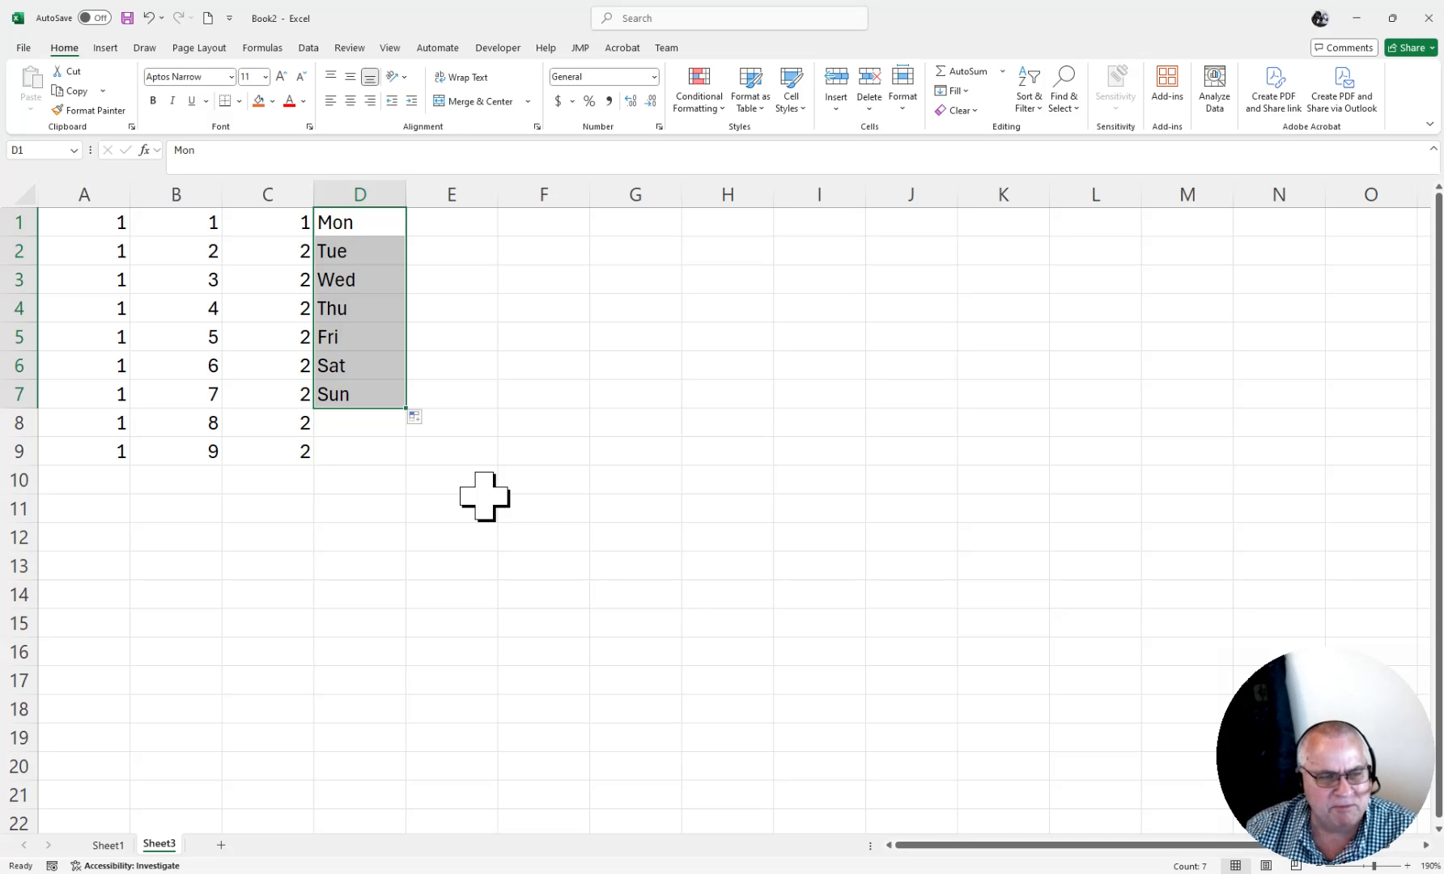
# Step: Enter Monday in cell E1 and fill the full weekday names down to E7
pyautogui.click(451, 213)
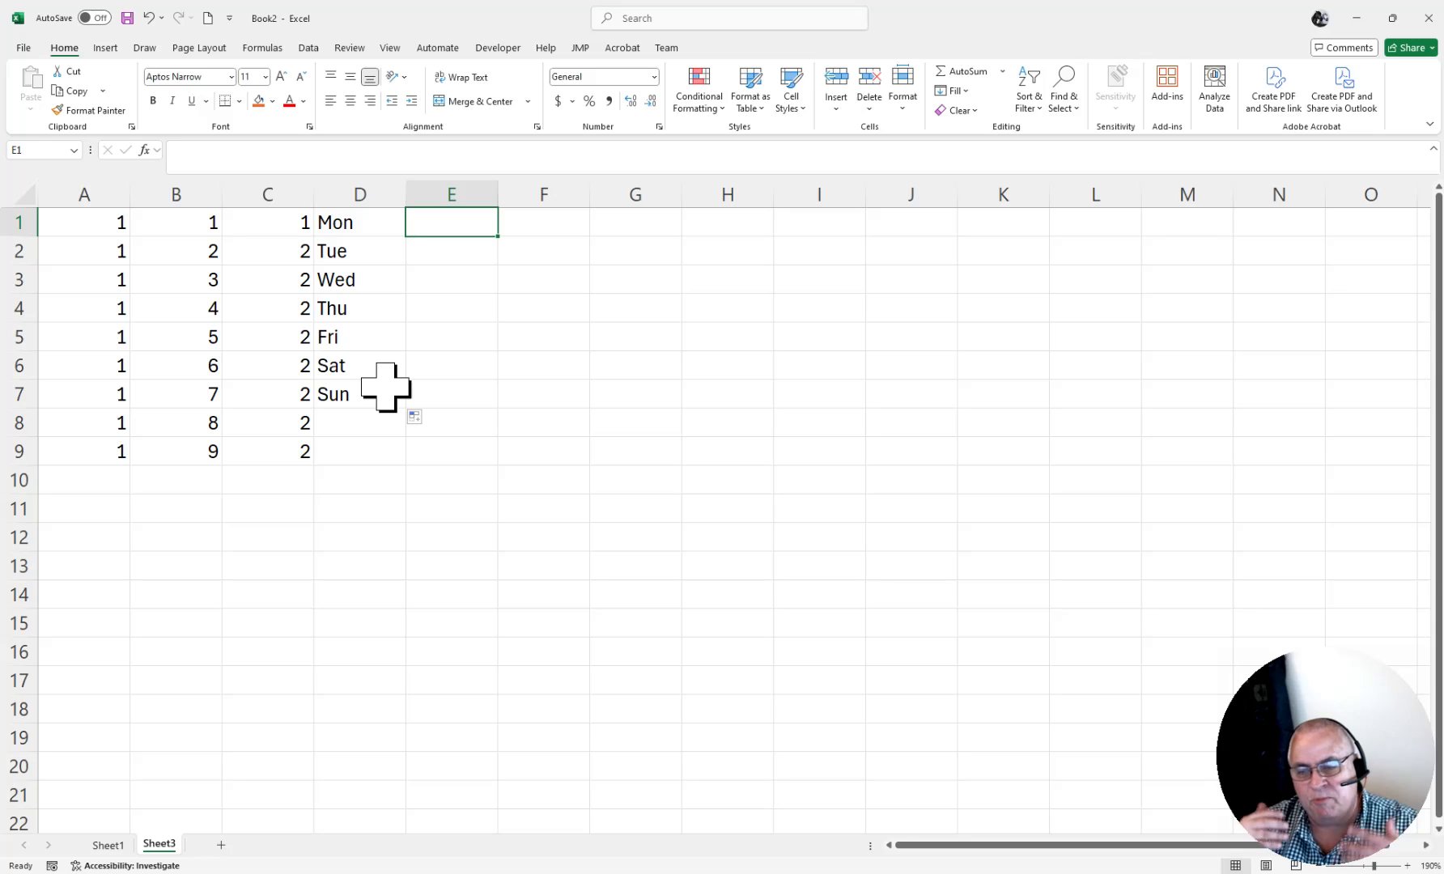
pyautogui.write('Monday')
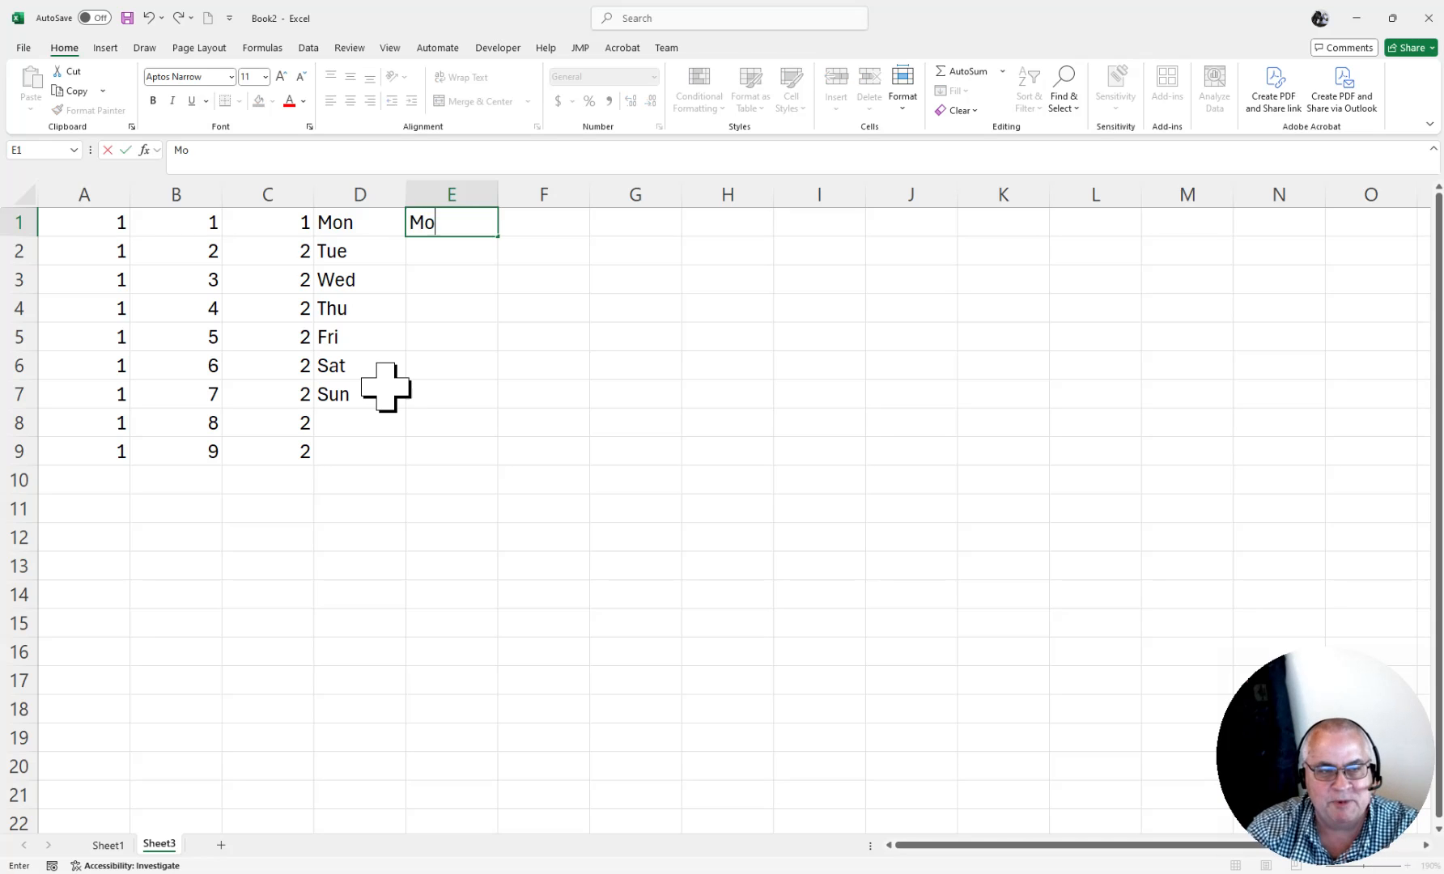
pyautogui.press('Return')
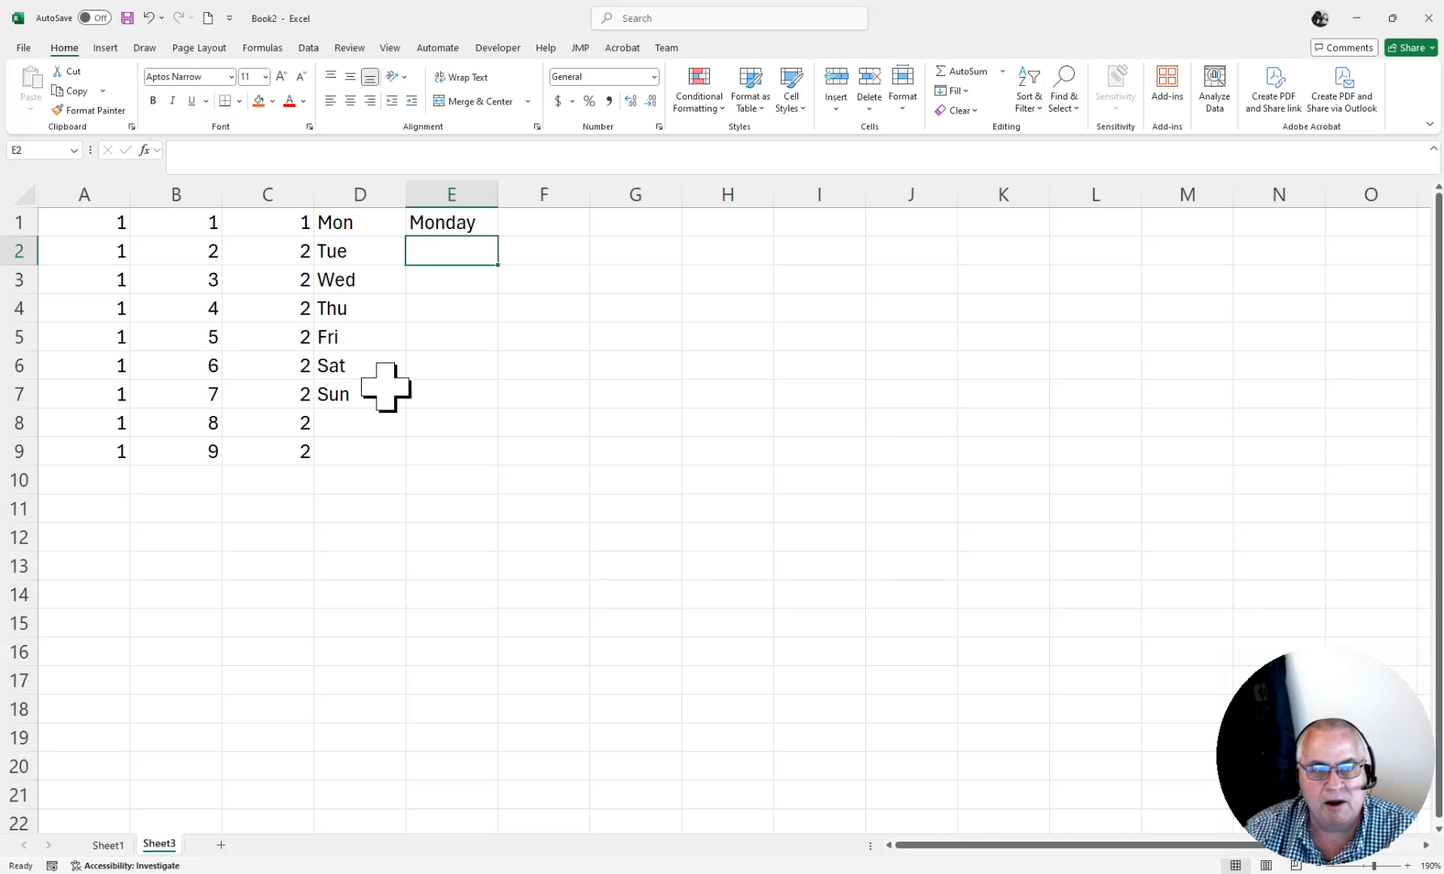
pyautogui.click(445, 226)
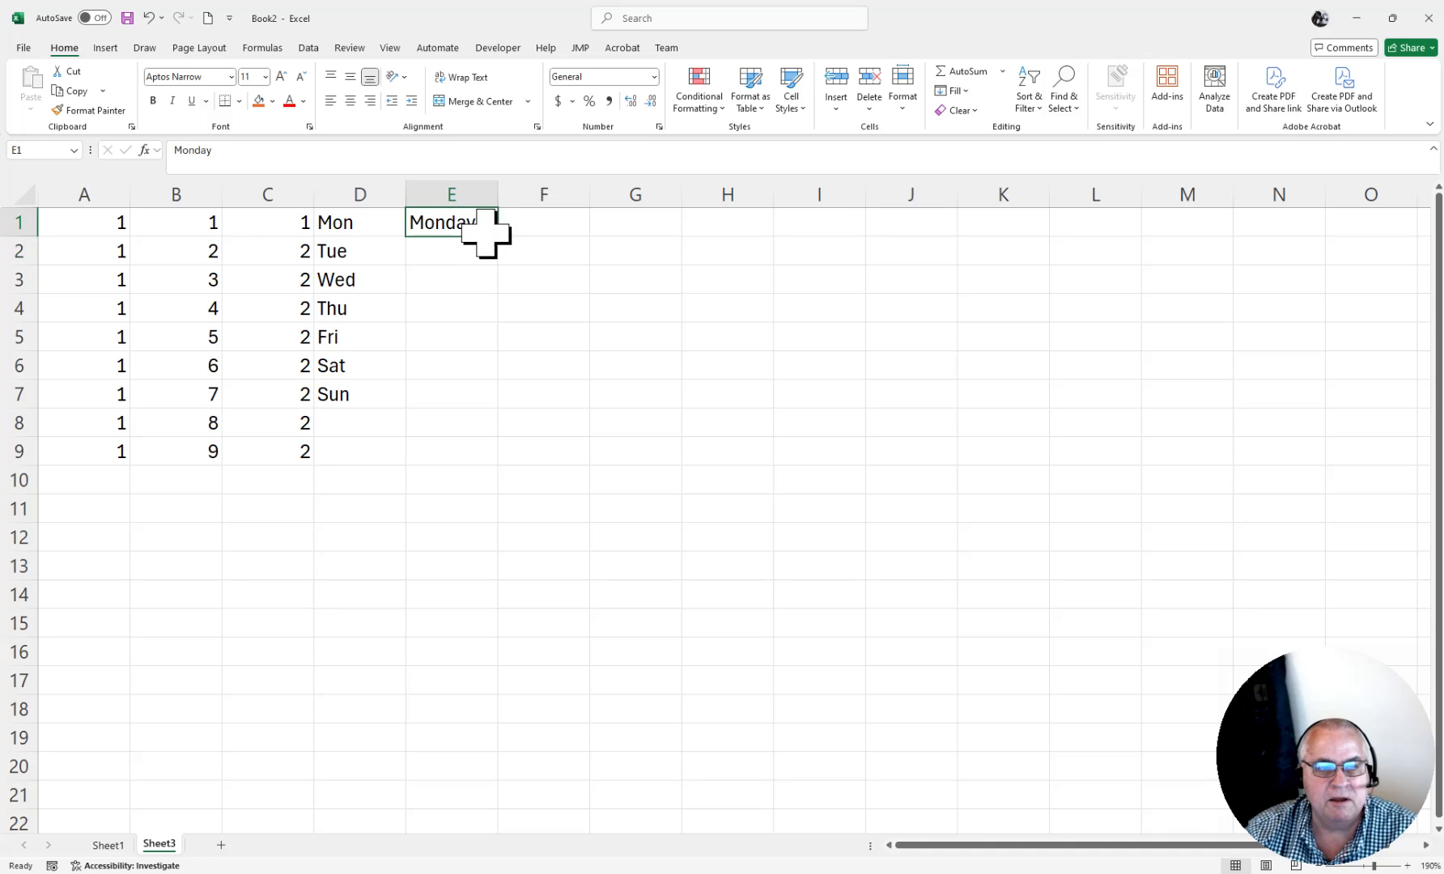
pyautogui.moveTo(499, 238); pyautogui.dragTo(505, 404)
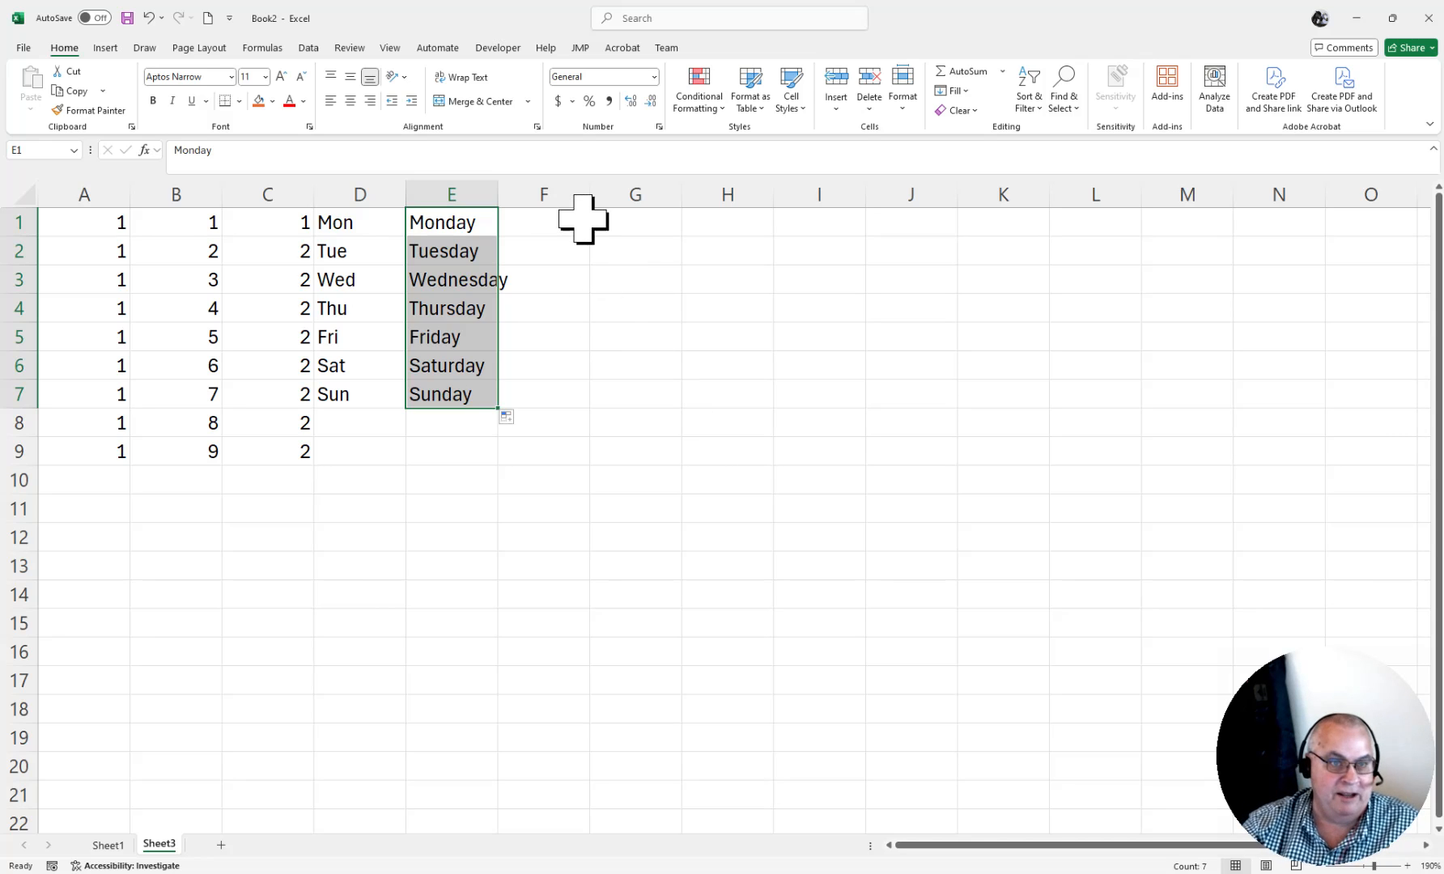
# Step: Enter Jan in cell F1 and fill the abbreviated months down to F7
pyautogui.click(554, 226)
pyautogui.write('Jan')
pyautogui.press('Return')
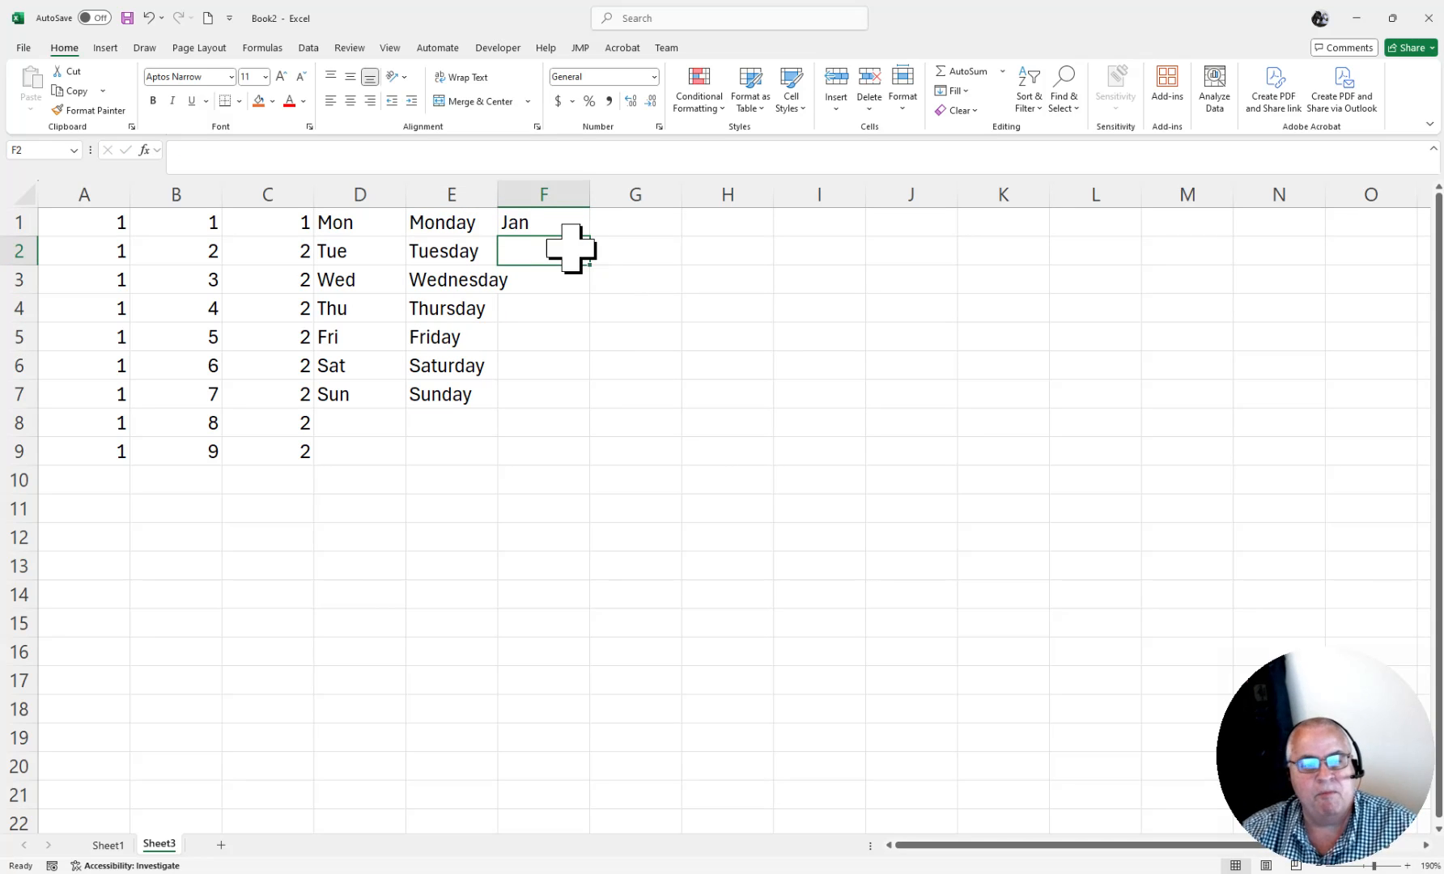
pyautogui.click(552, 221)
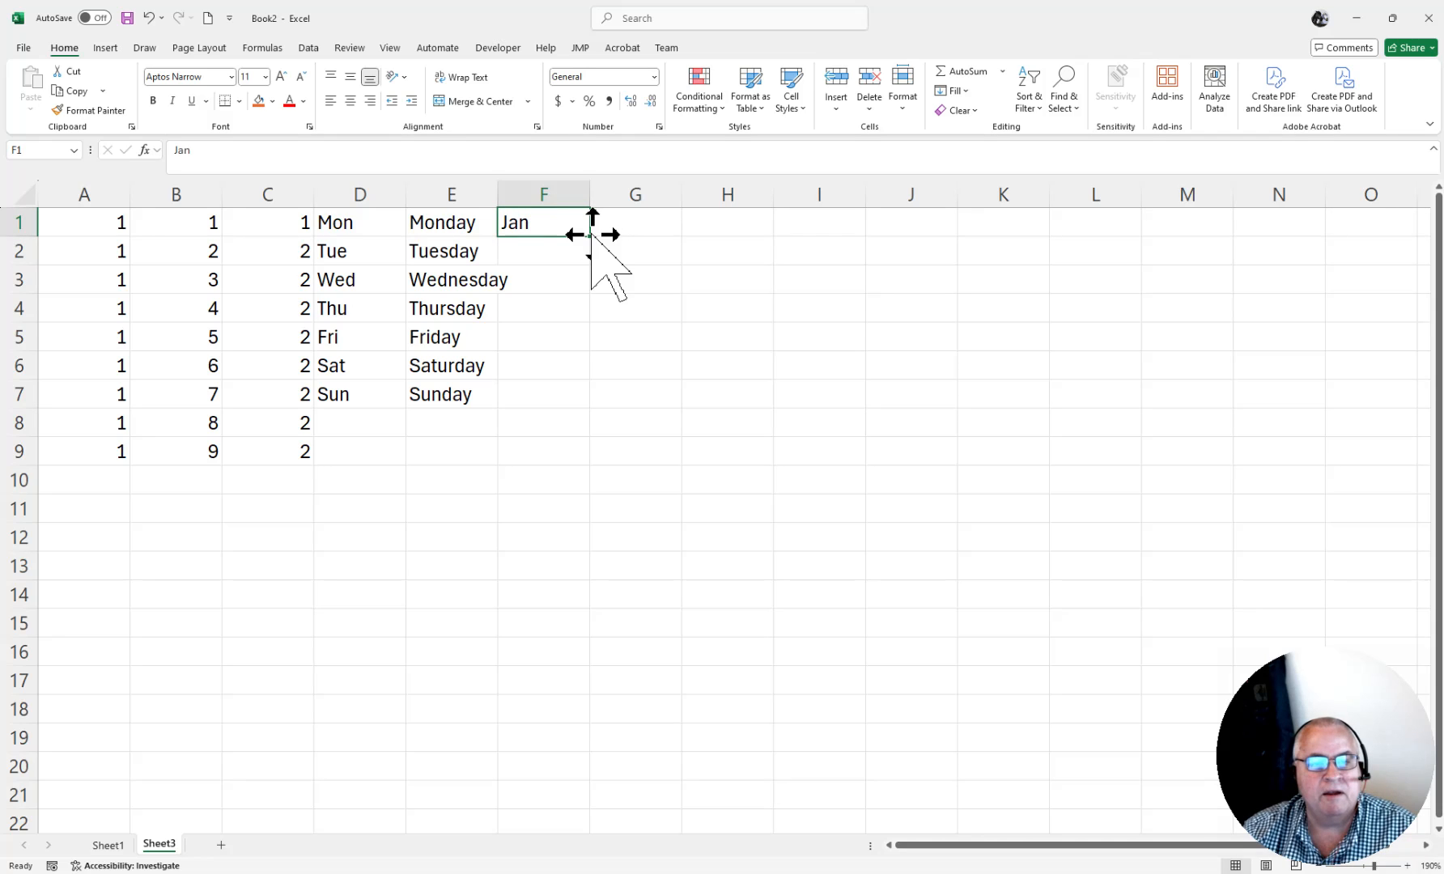
pyautogui.moveTo(592, 240); pyautogui.dragTo(576, 424)
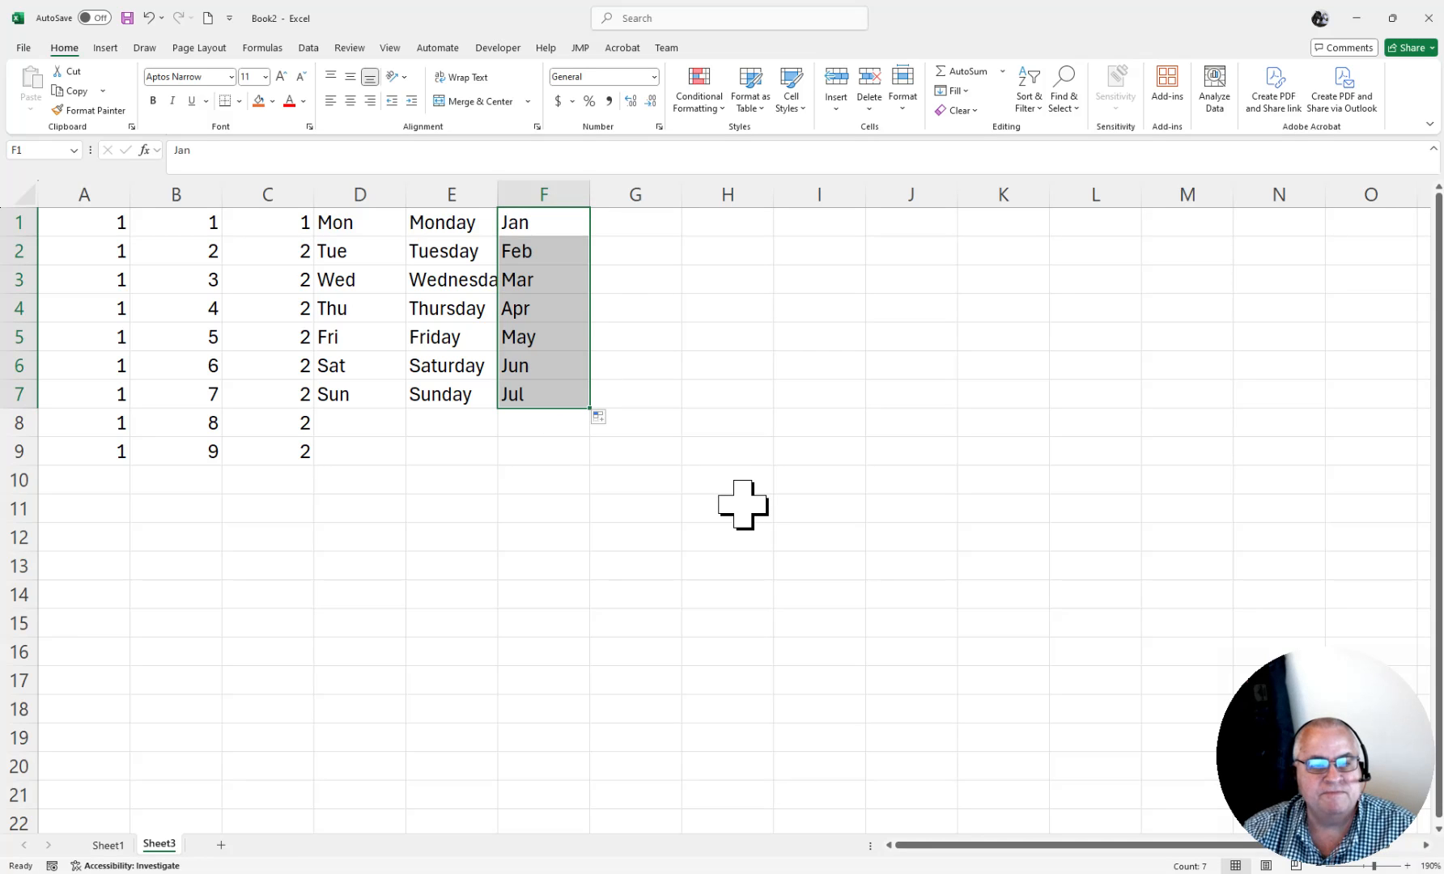
# Step: Enter 1day and 2day in cells G1 and G2 and fill both down to G7
pyautogui.click(619, 220)
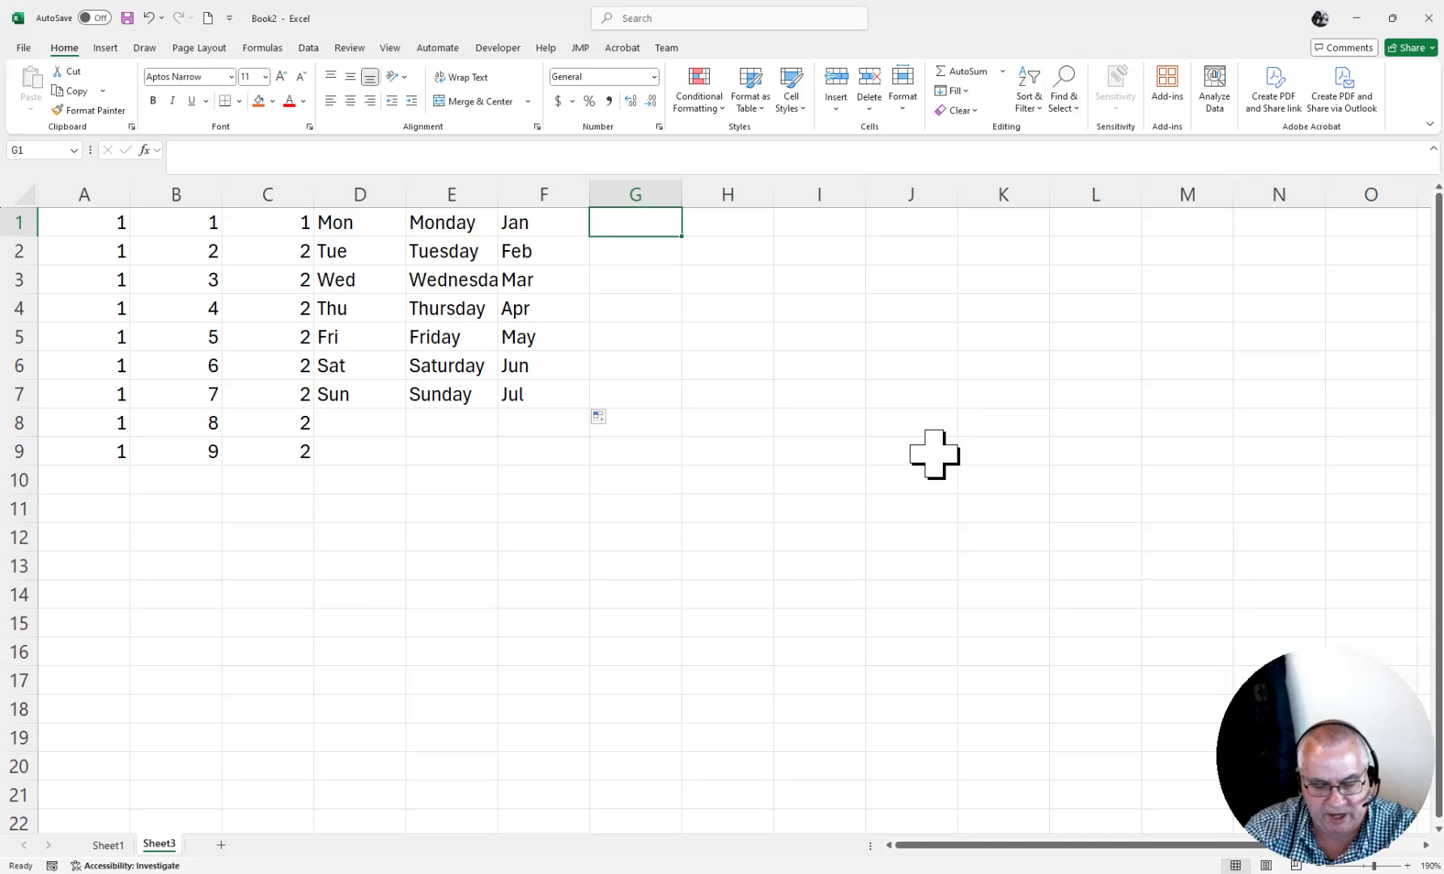
pyautogui.write('1day')
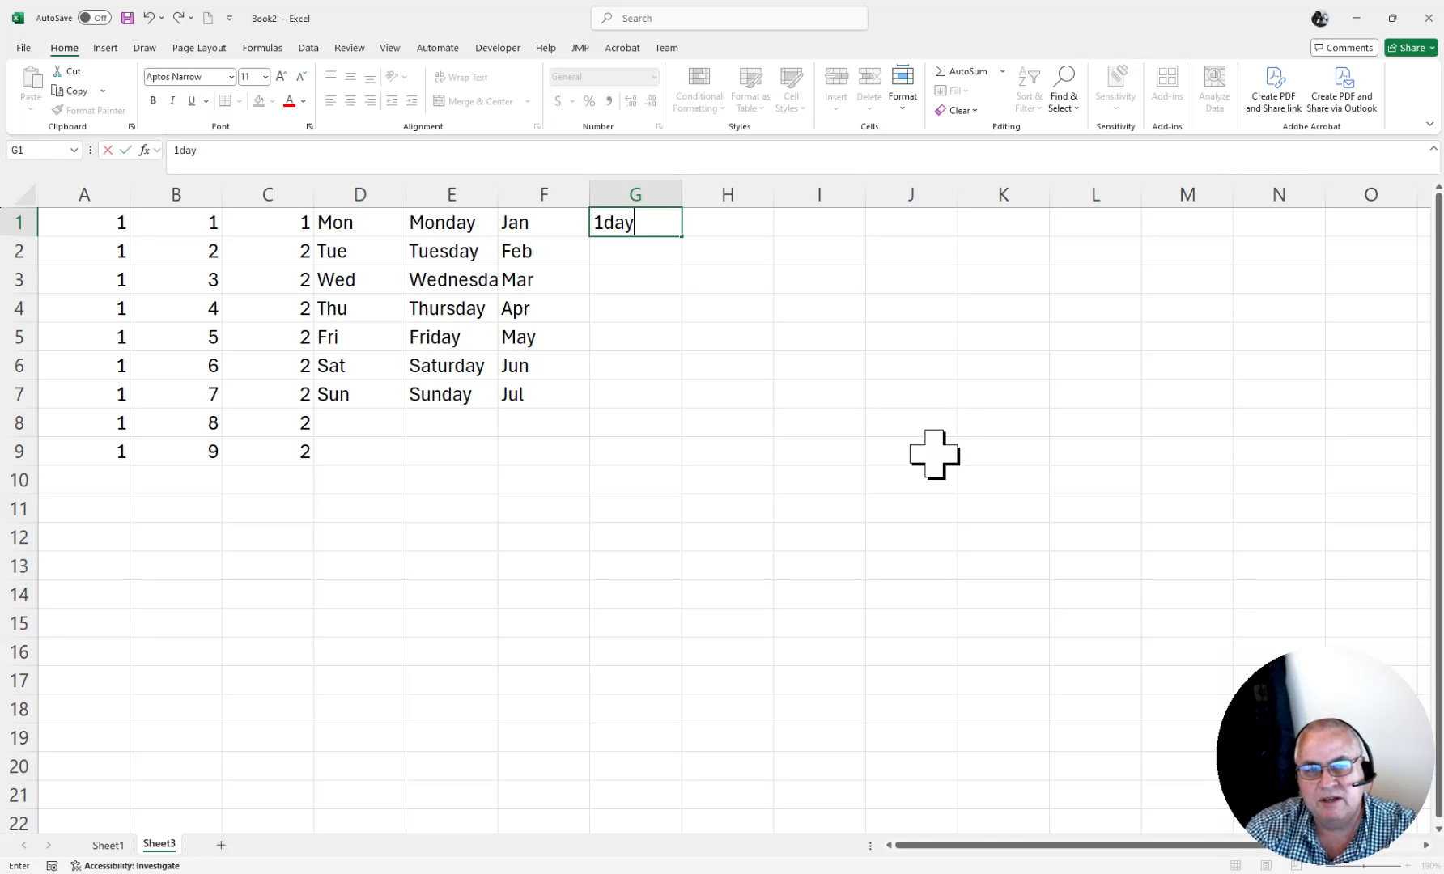
pyautogui.press('Return')
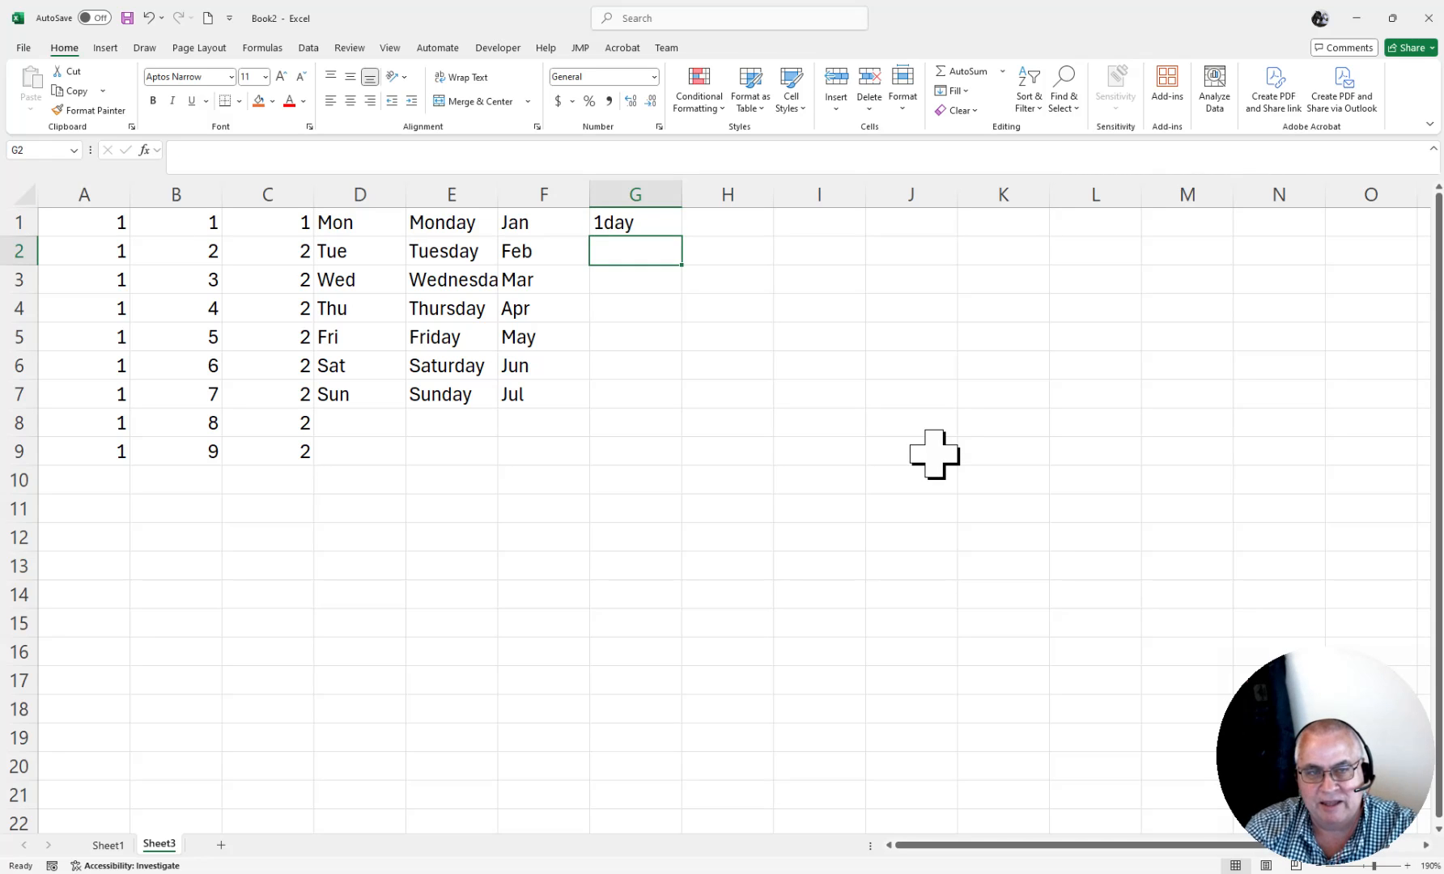
pyautogui.write('2day')
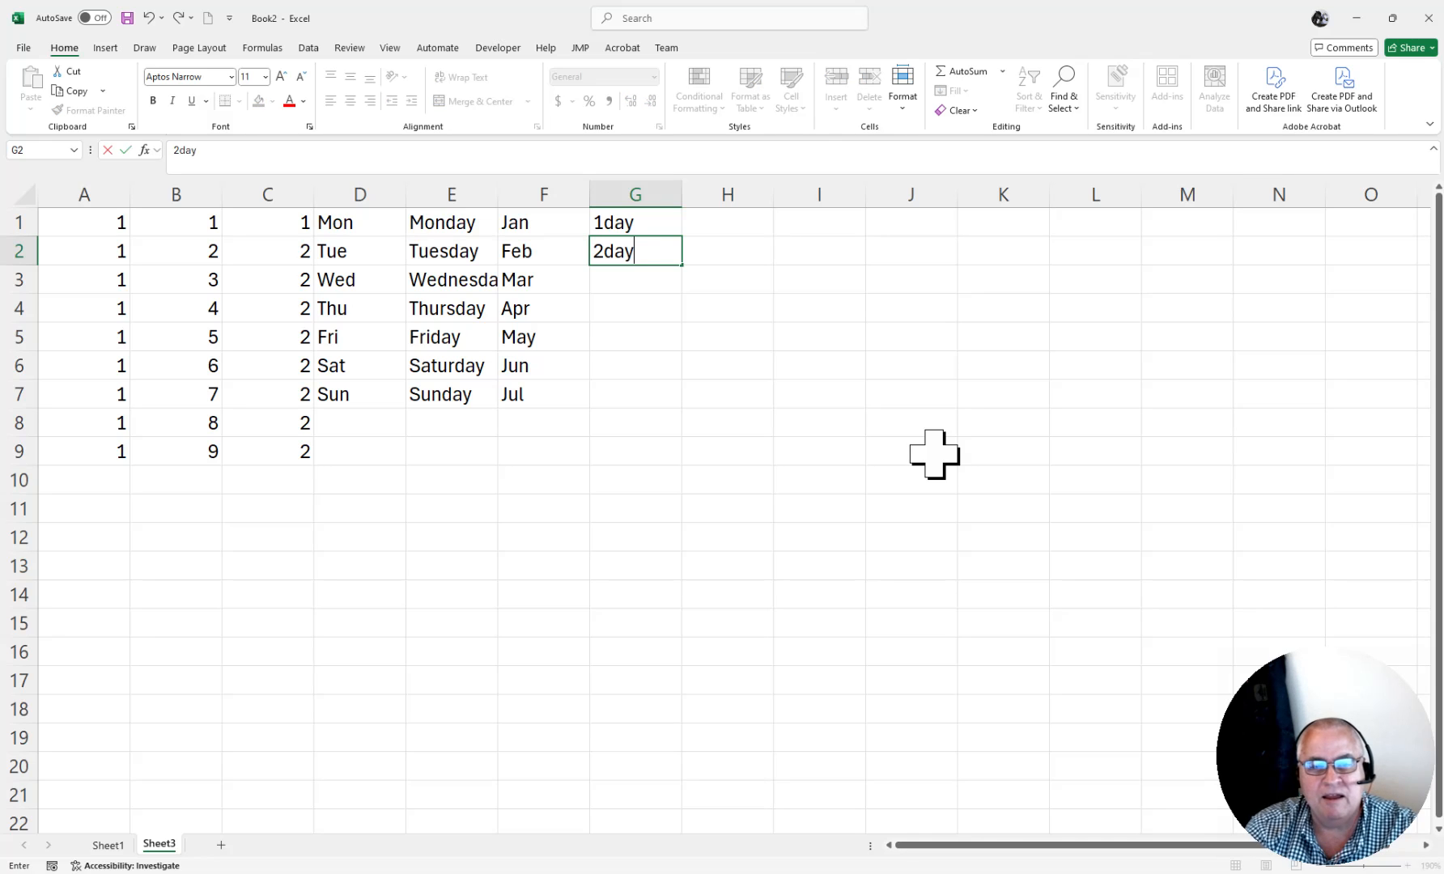
pyautogui.press('Return')
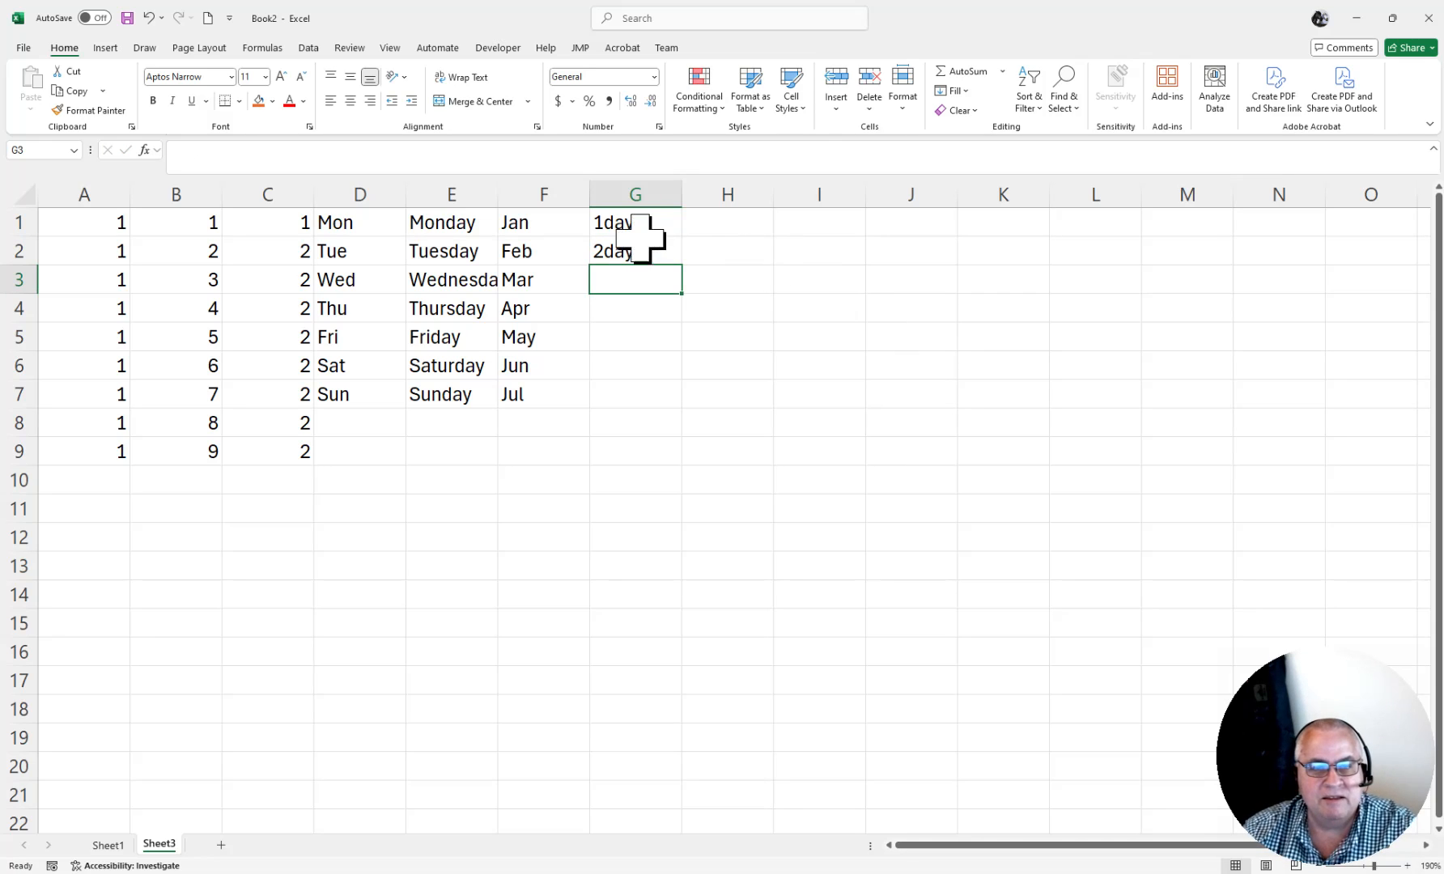
pyautogui.moveTo(627, 219); pyautogui.dragTo(681, 426)
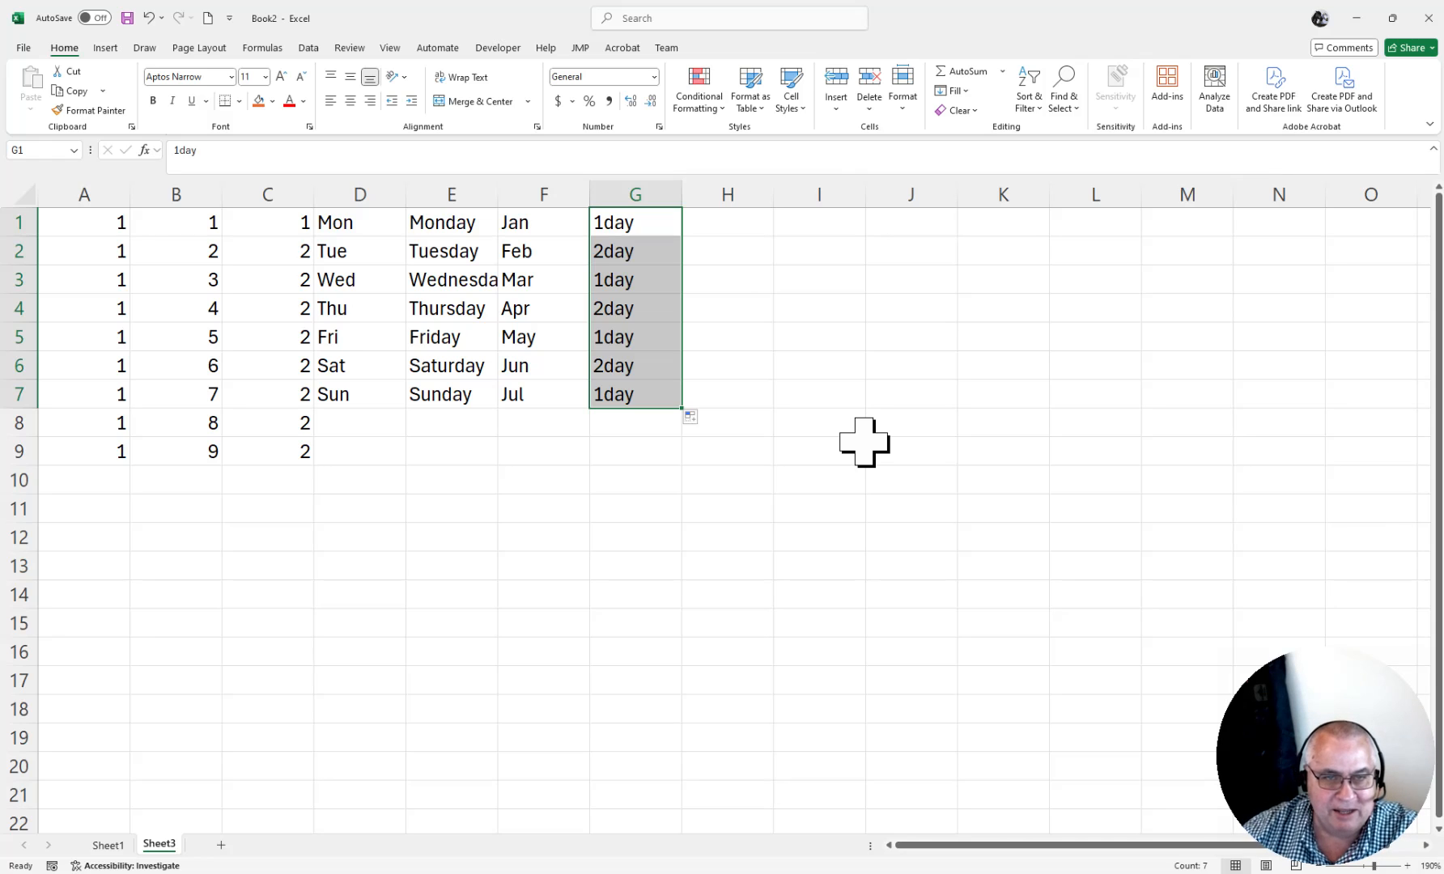
# Step: Enter day1 and day2 in cells H1 and H2 and extend both as a series down to H7
pyautogui.click(742, 226)
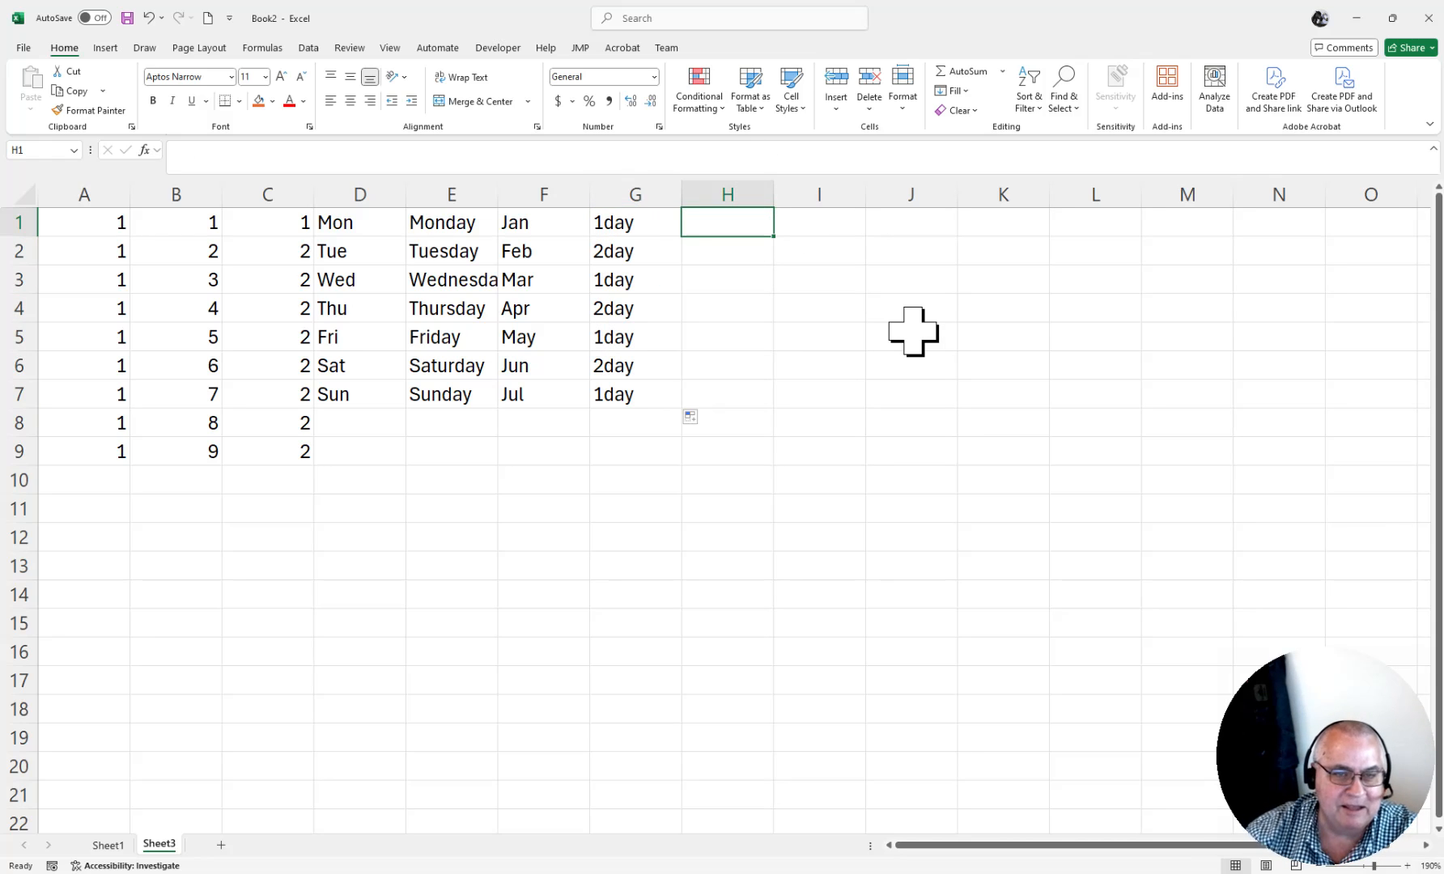
pyautogui.write('day')
pyautogui.press('Return')
pyautogui.write('d')
pyautogui.press('BackSpace')
pyautogui.press('BackSpace')
pyautogui.press('Up')
pyautogui.write('days')
pyautogui.write('1')
pyautogui.press('BackSpace')
pyautogui.press('BackSpace')
pyautogui.write('1')
pyautogui.press('Return')
pyautogui.write('day2')
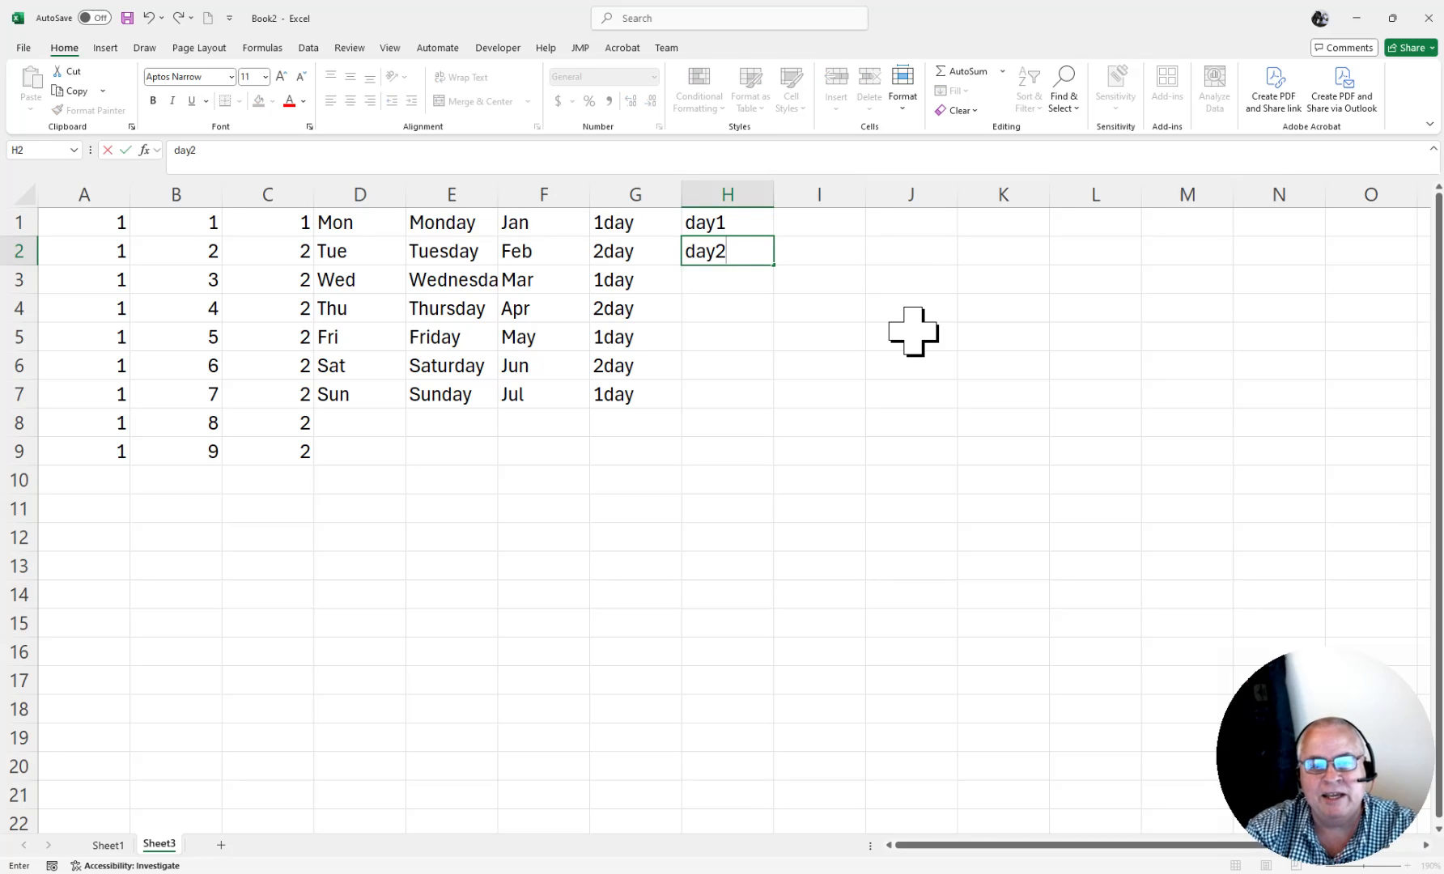
pyautogui.press('Return')
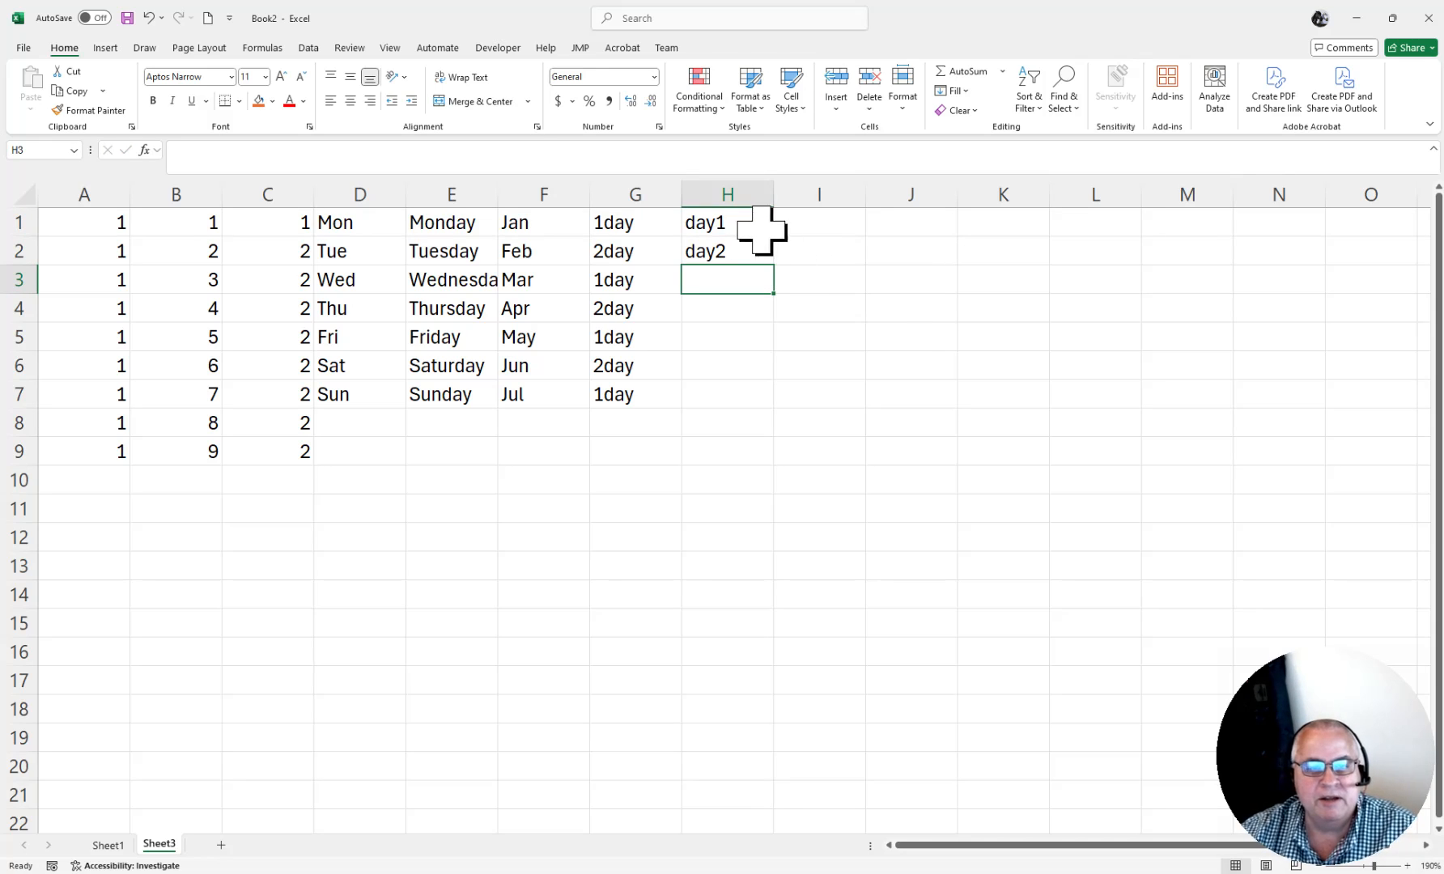
pyautogui.moveTo(751, 220); pyautogui.dragTo(775, 405)
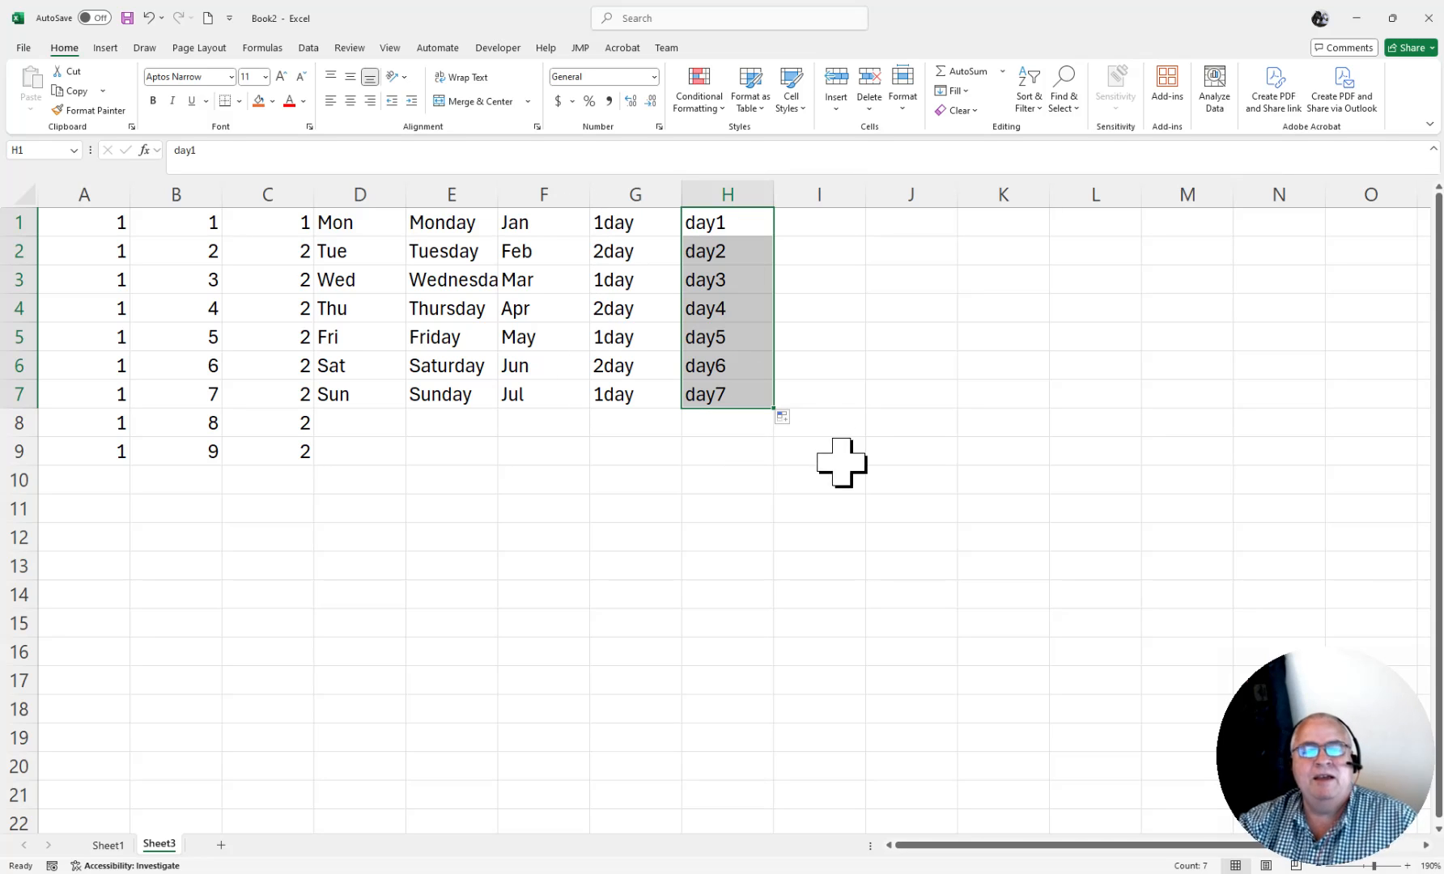
# Step: Enter Unit 1 and Unit 2 in cells I1 and I2 and extend both as a series down to I7
pyautogui.click(831, 239)
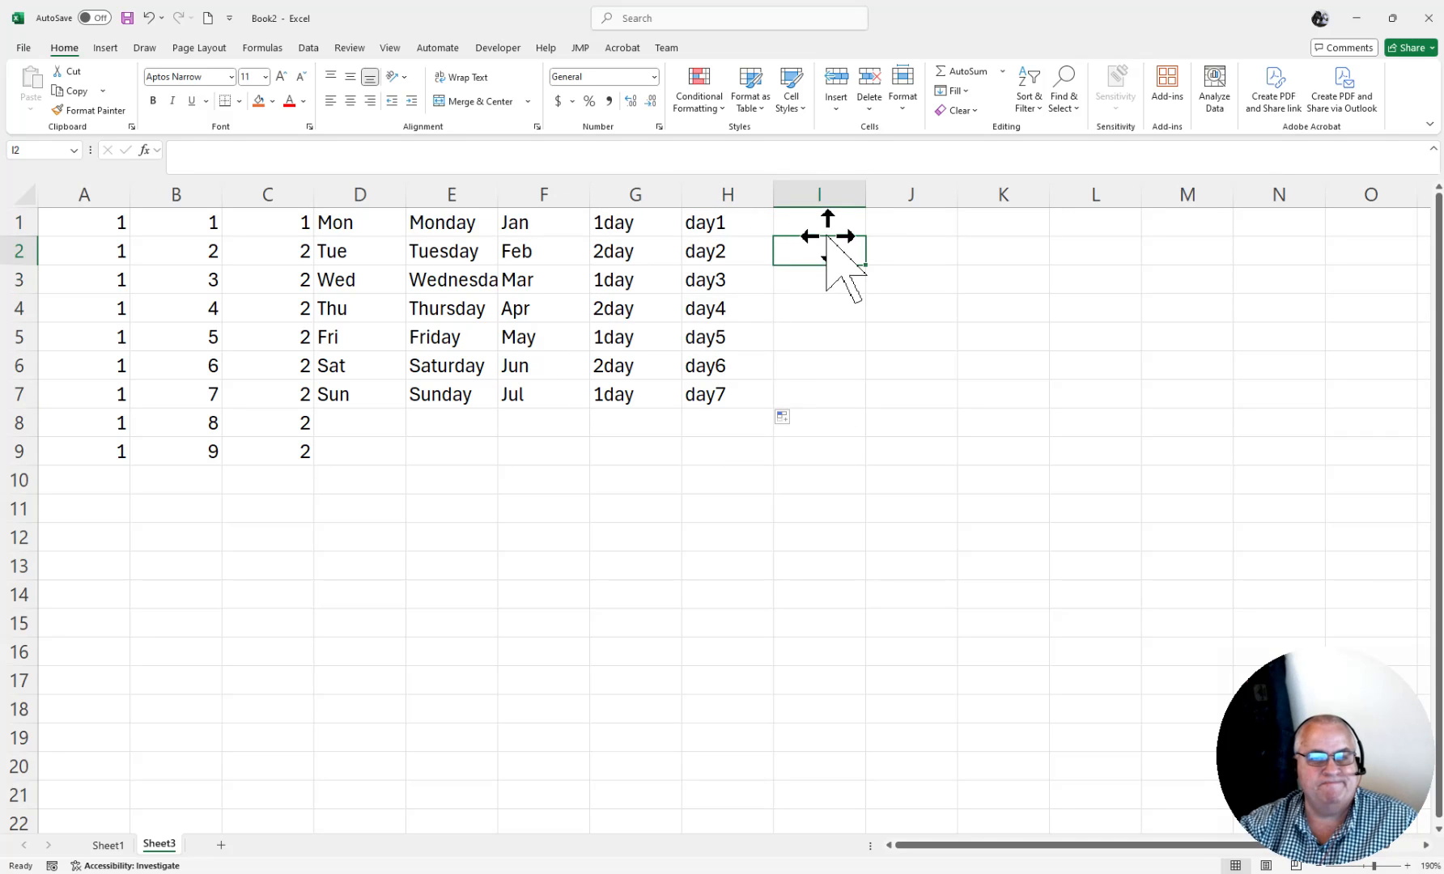
pyautogui.click(827, 230)
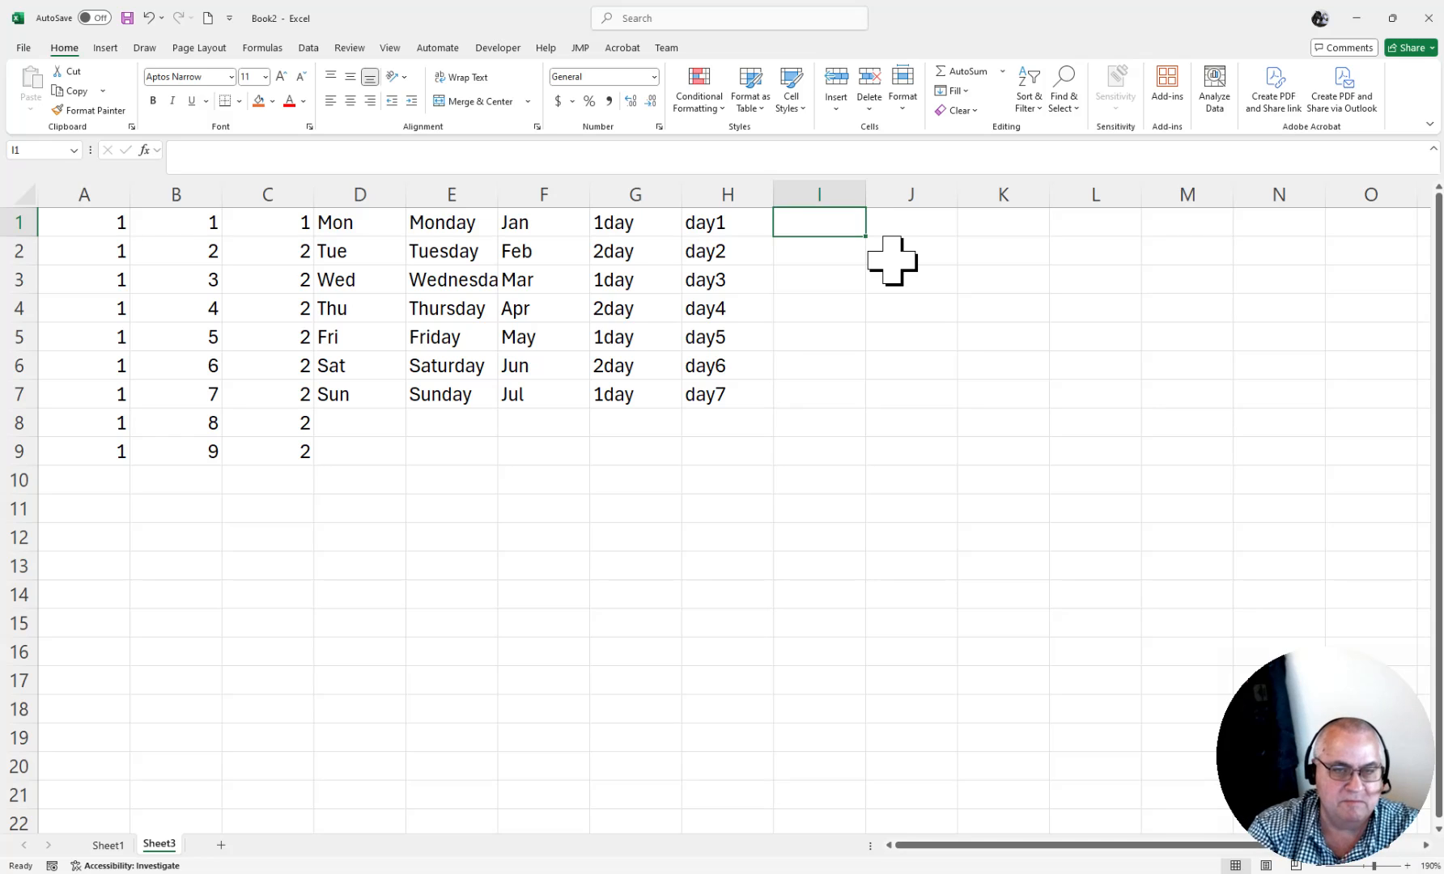
pyautogui.write('Unit 1')
pyautogui.press('Return')
pyautogui.write('Uni')
pyautogui.press('Delete')
pyautogui.write('t 2')
pyautogui.press('Return')
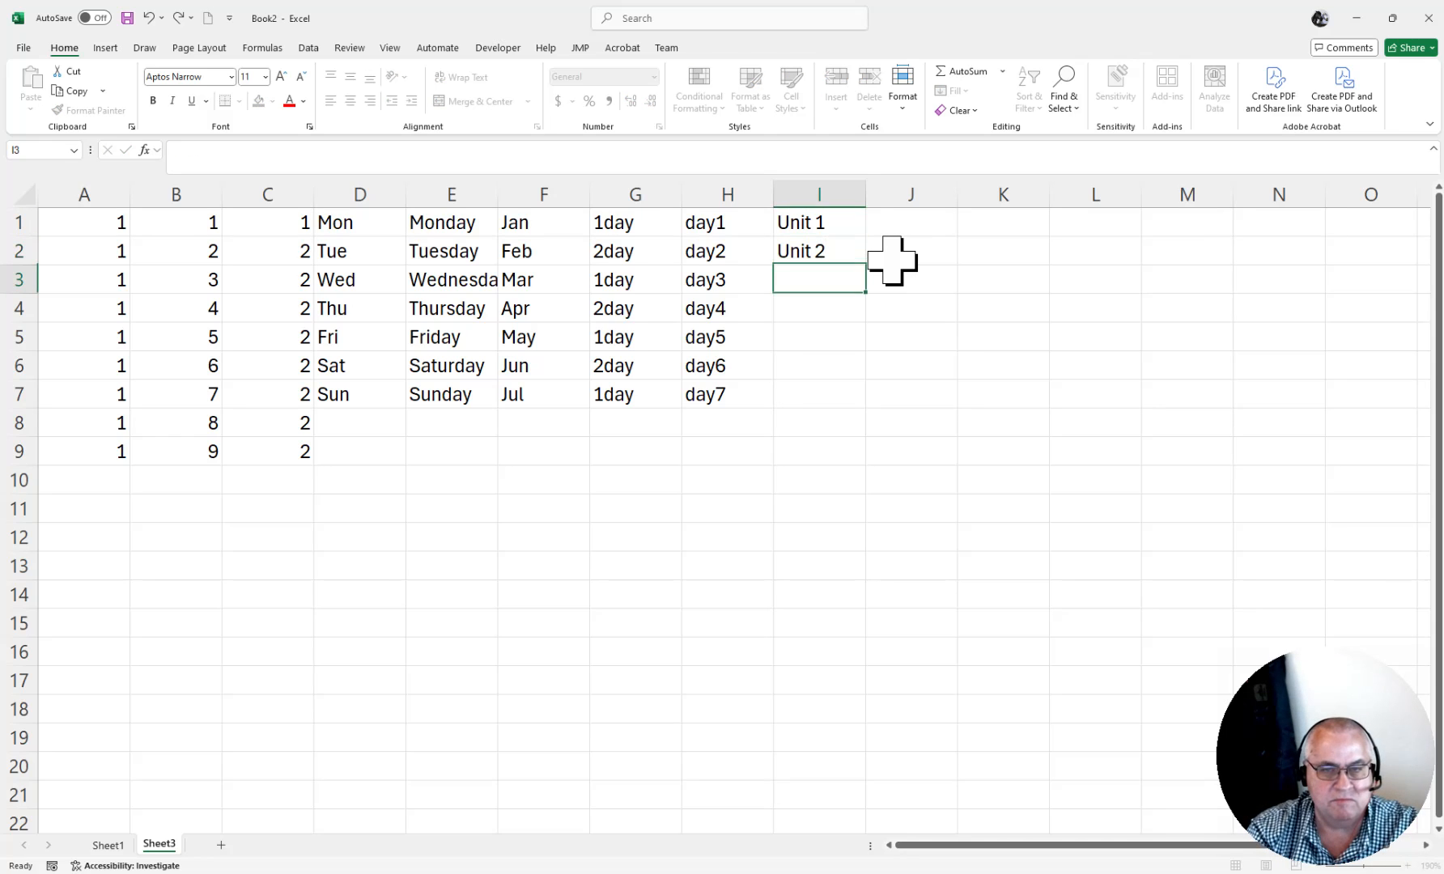
pyautogui.moveTo(838, 220); pyautogui.dragTo(838, 251)
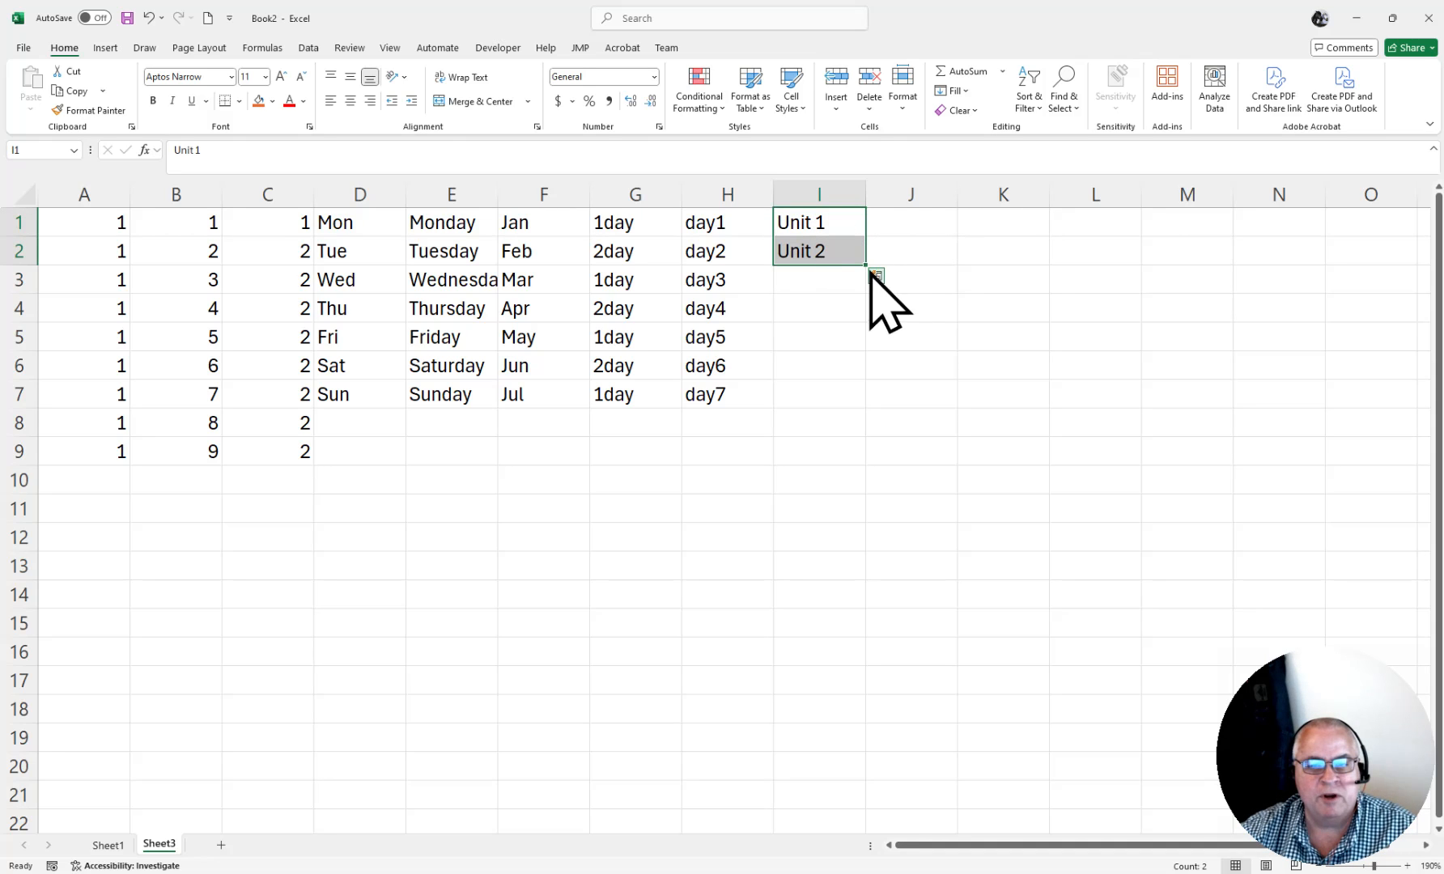
pyautogui.moveTo(870, 270); pyautogui.dragTo(864, 420)
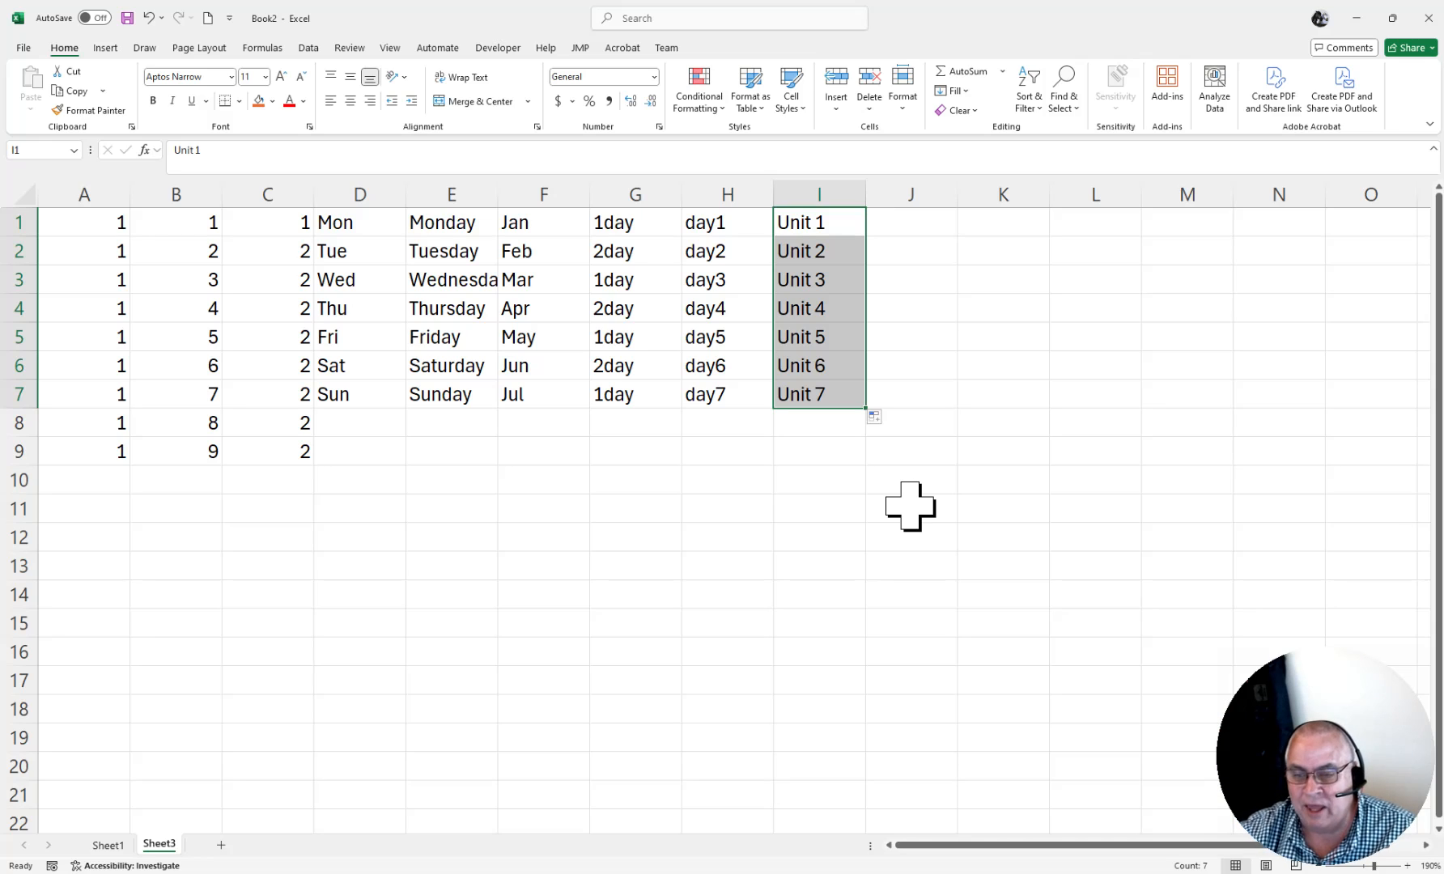
# Step: Enter the dates 1/2/2023 and 1/3/2023 in cells J1 and J2 and extend them as a daily series down to J7
pyautogui.click(917, 226)
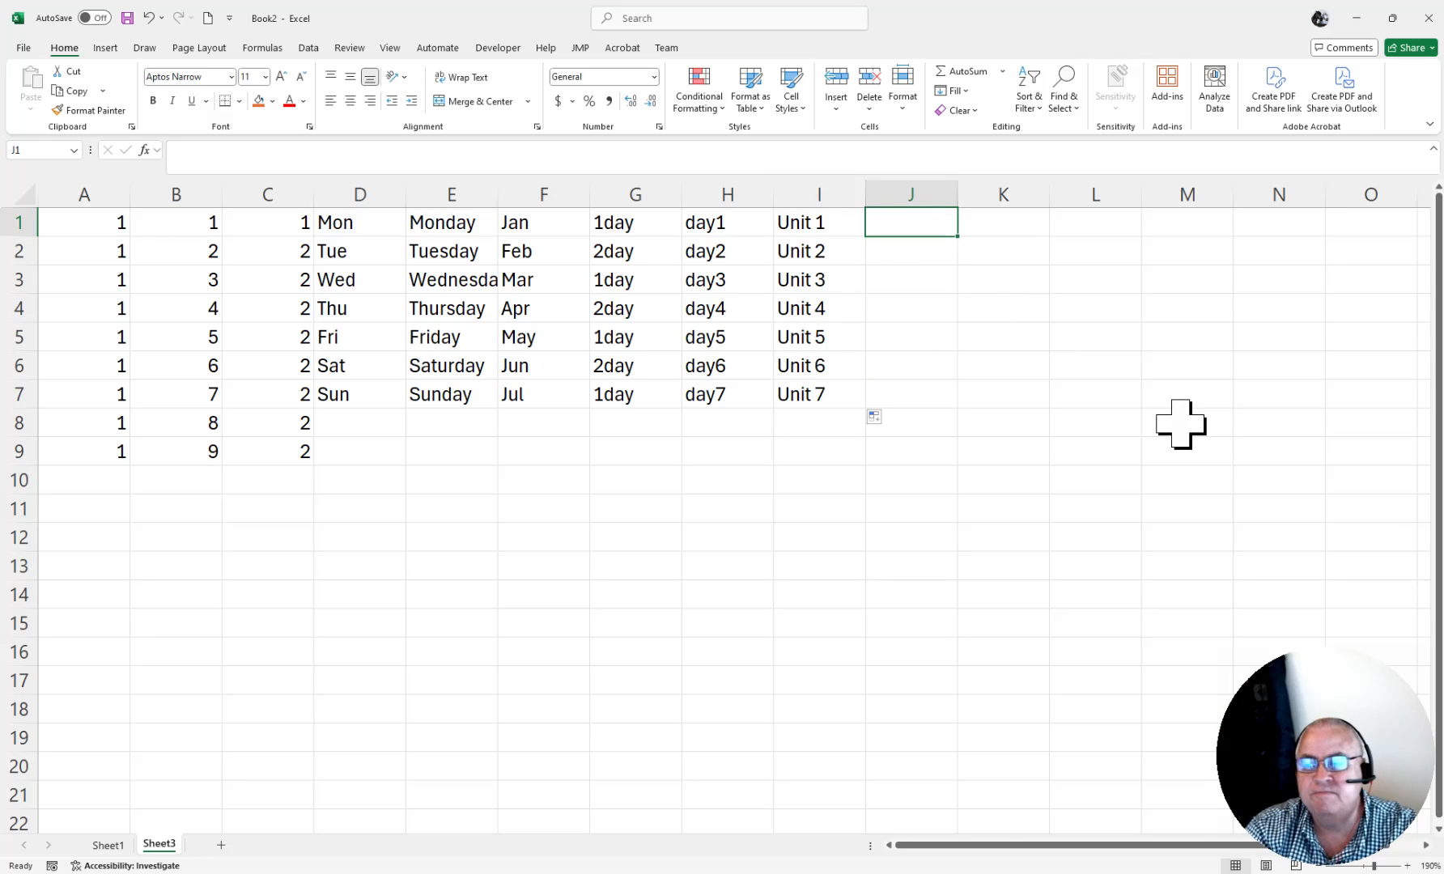
pyautogui.write('1/2/')
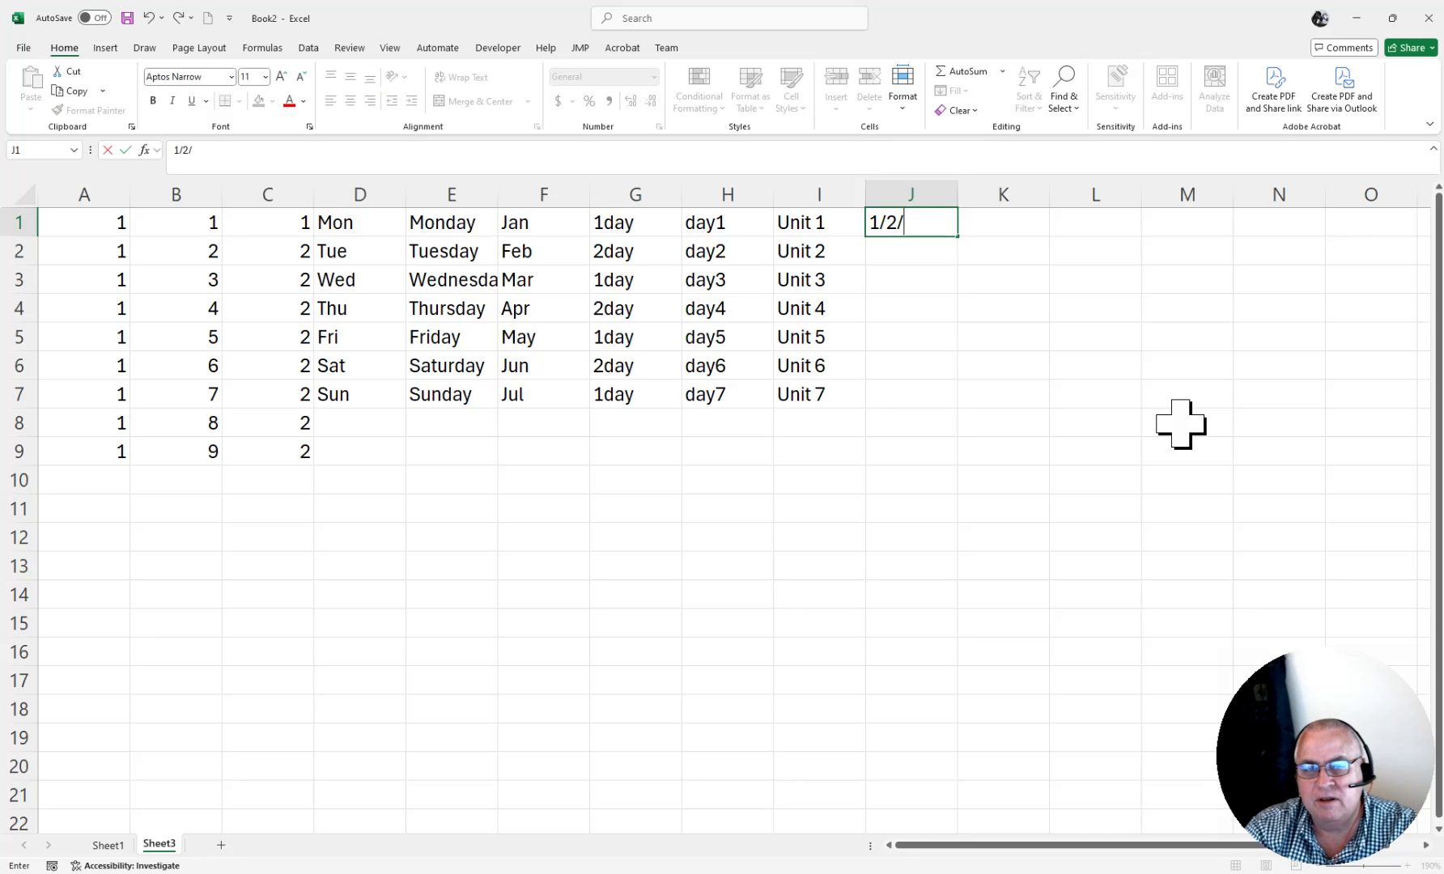
pyautogui.write('2023')
pyautogui.press('Return')
pyautogui.write('1/')
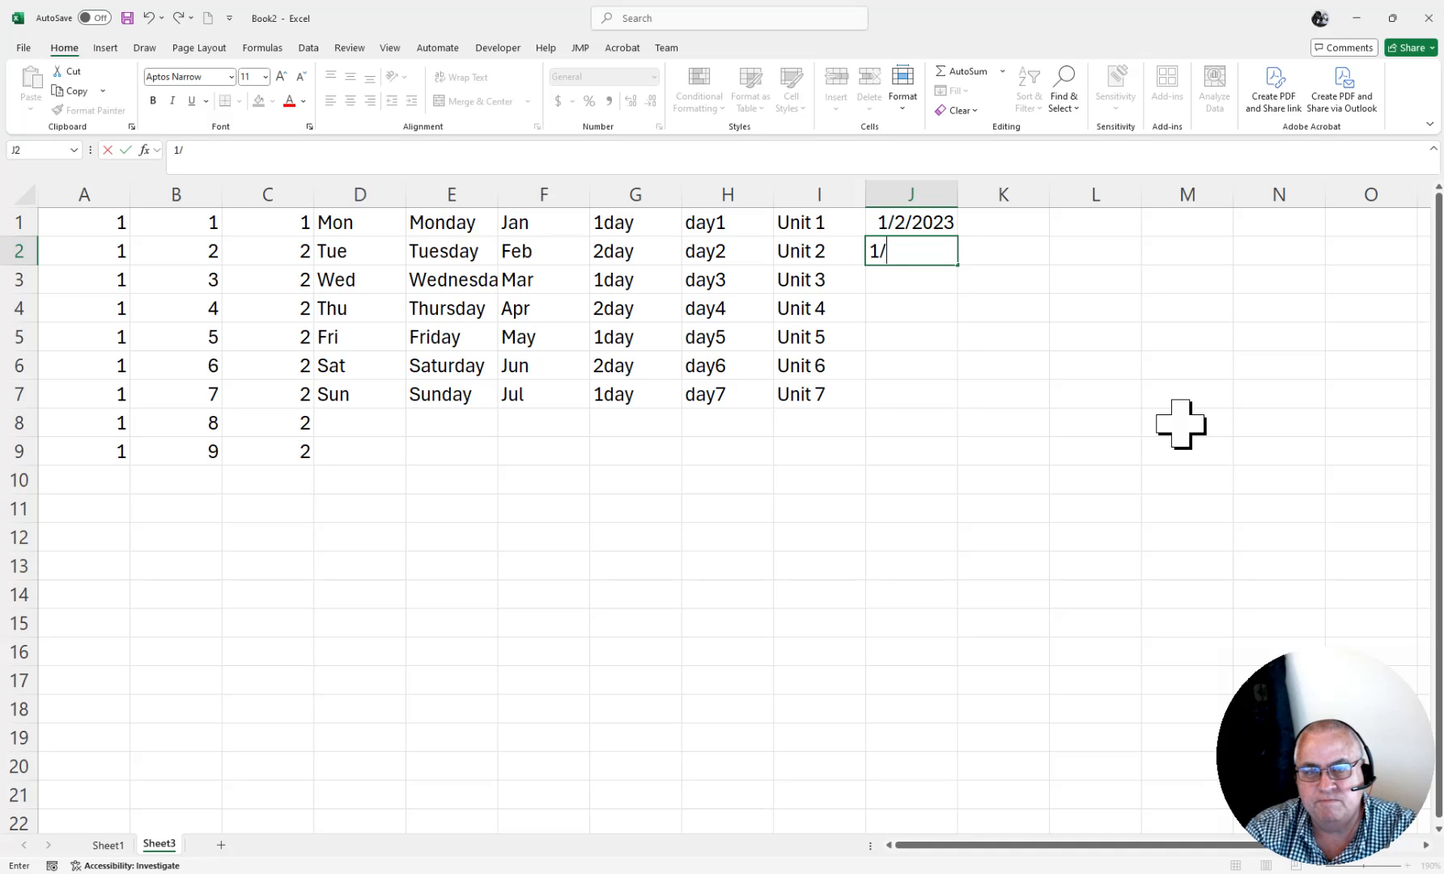
pyautogui.write('3/2023')
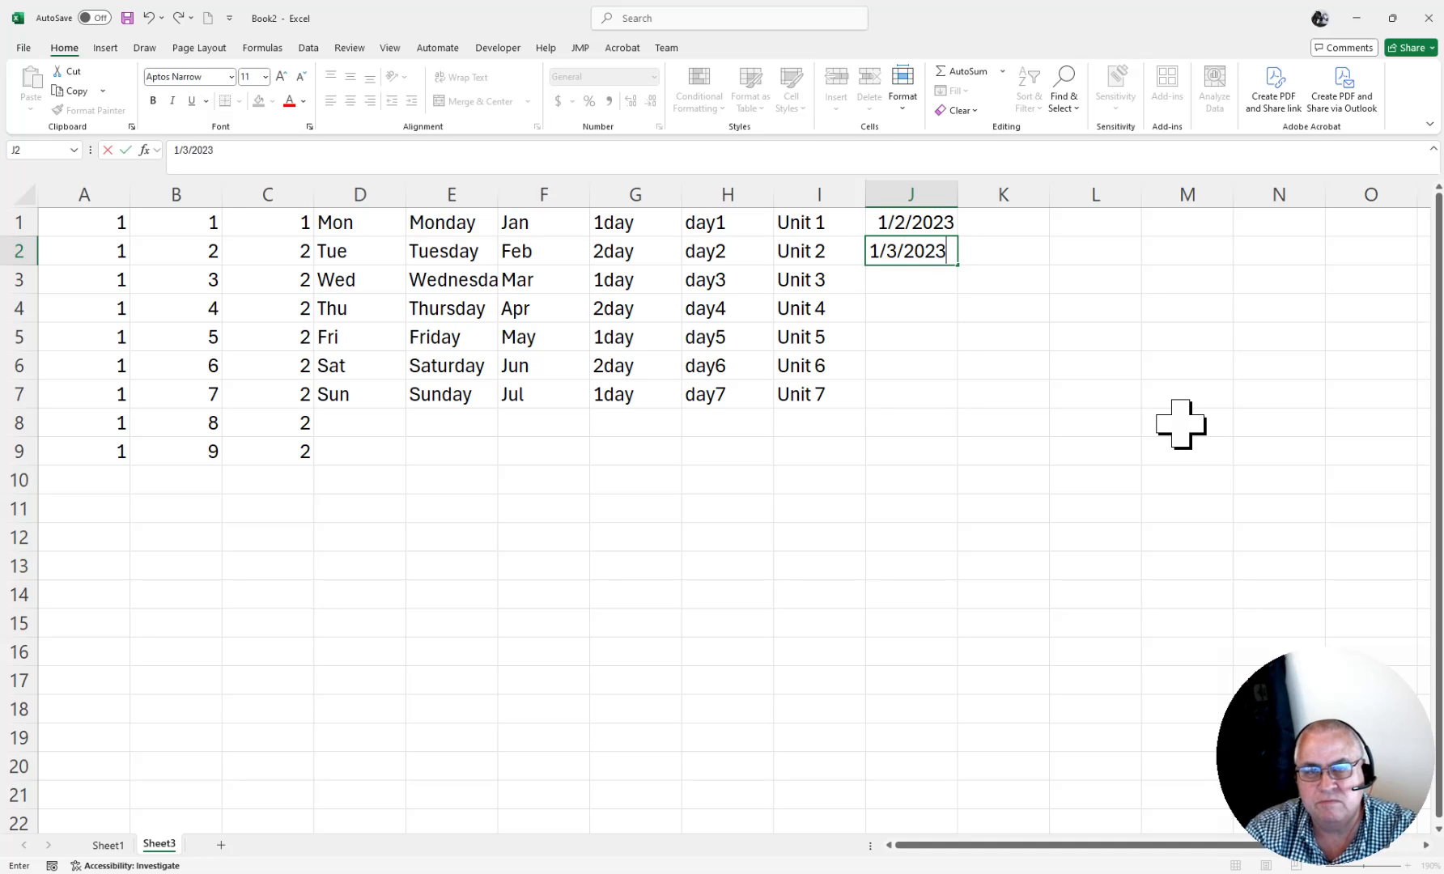
pyautogui.press('Return')
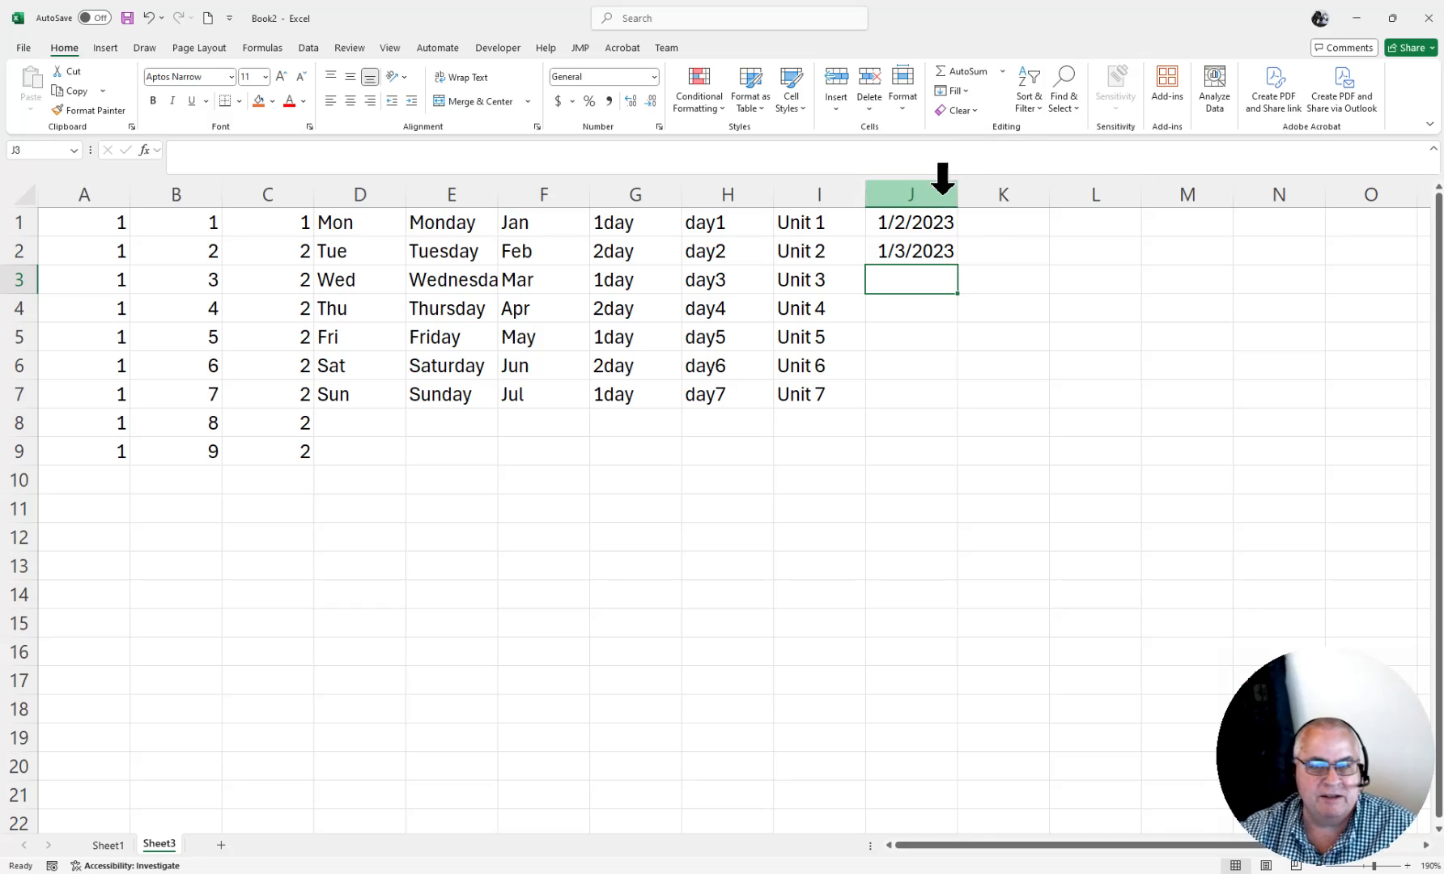
pyautogui.moveTo(935, 221); pyautogui.dragTo(963, 414)
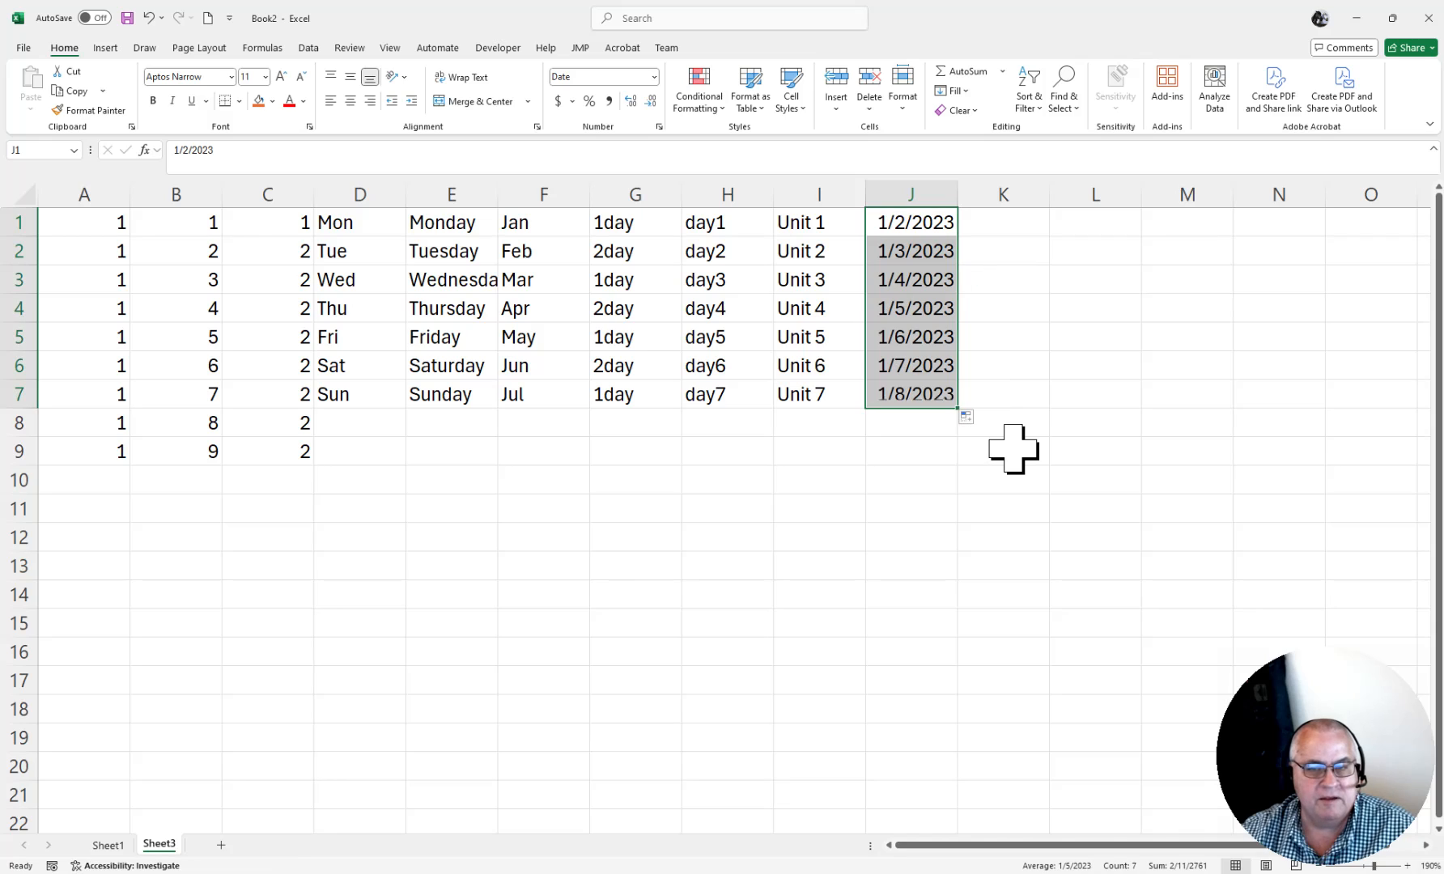
# Step: Enter Jan 2, 2023 and Jan 3, 2023 in cells K1 and K2 and extend the dates down to K8
pyautogui.click(1028, 226)
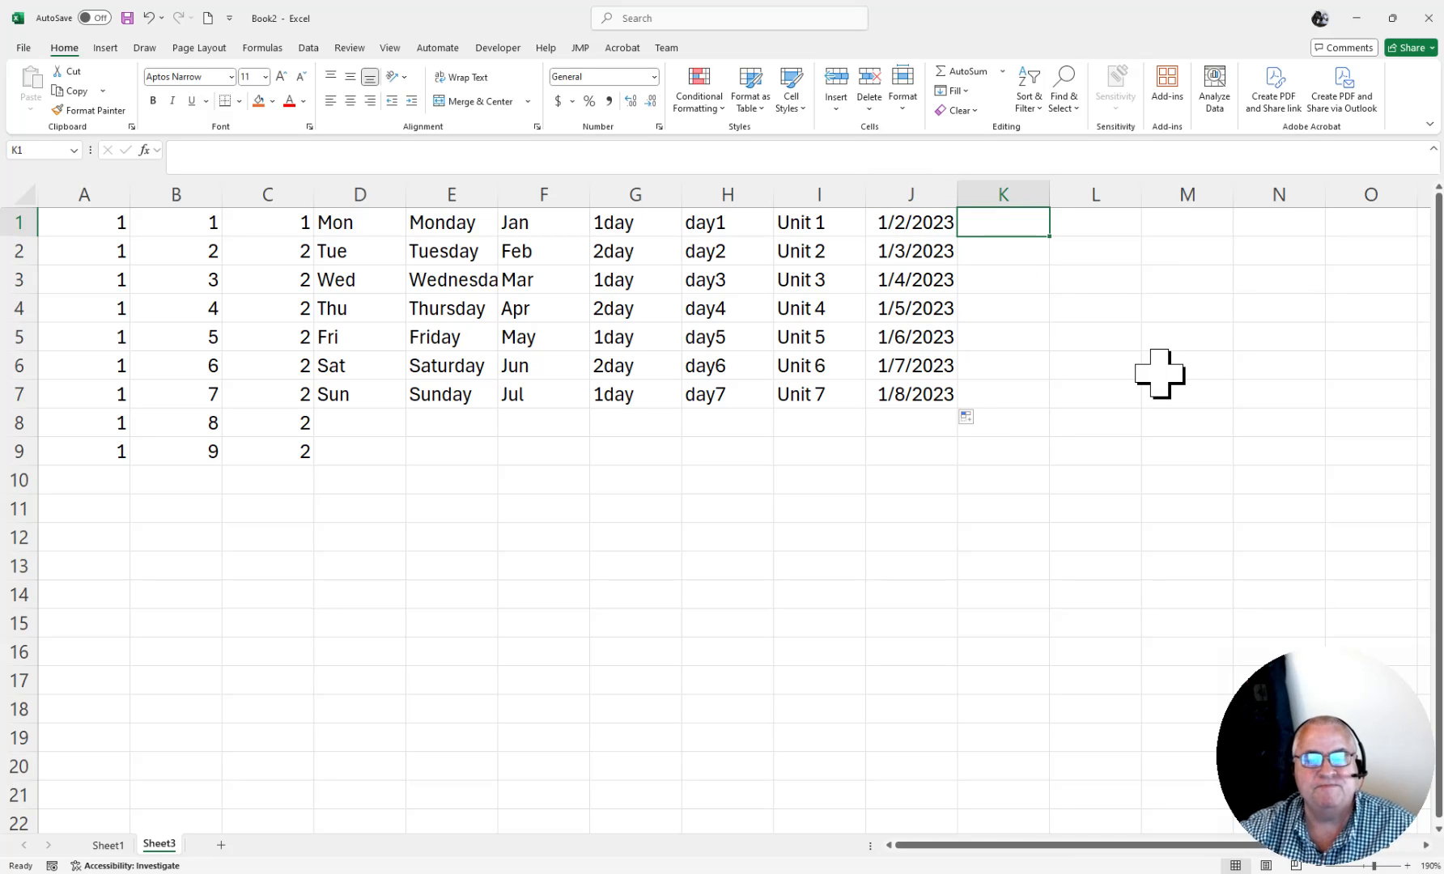
pyautogui.write('Jan2, 2023')
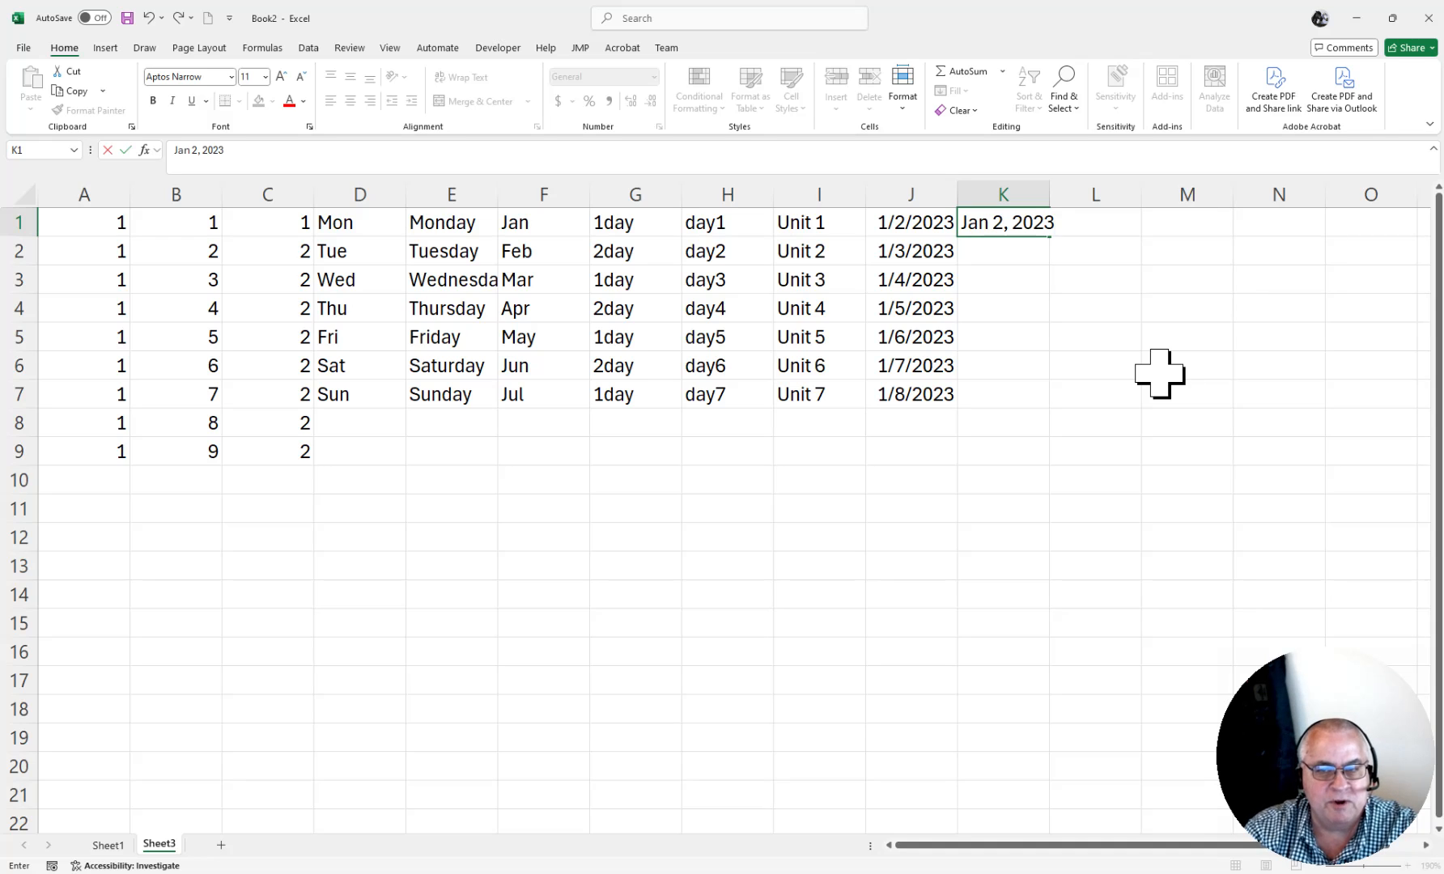
pyautogui.press('Return')
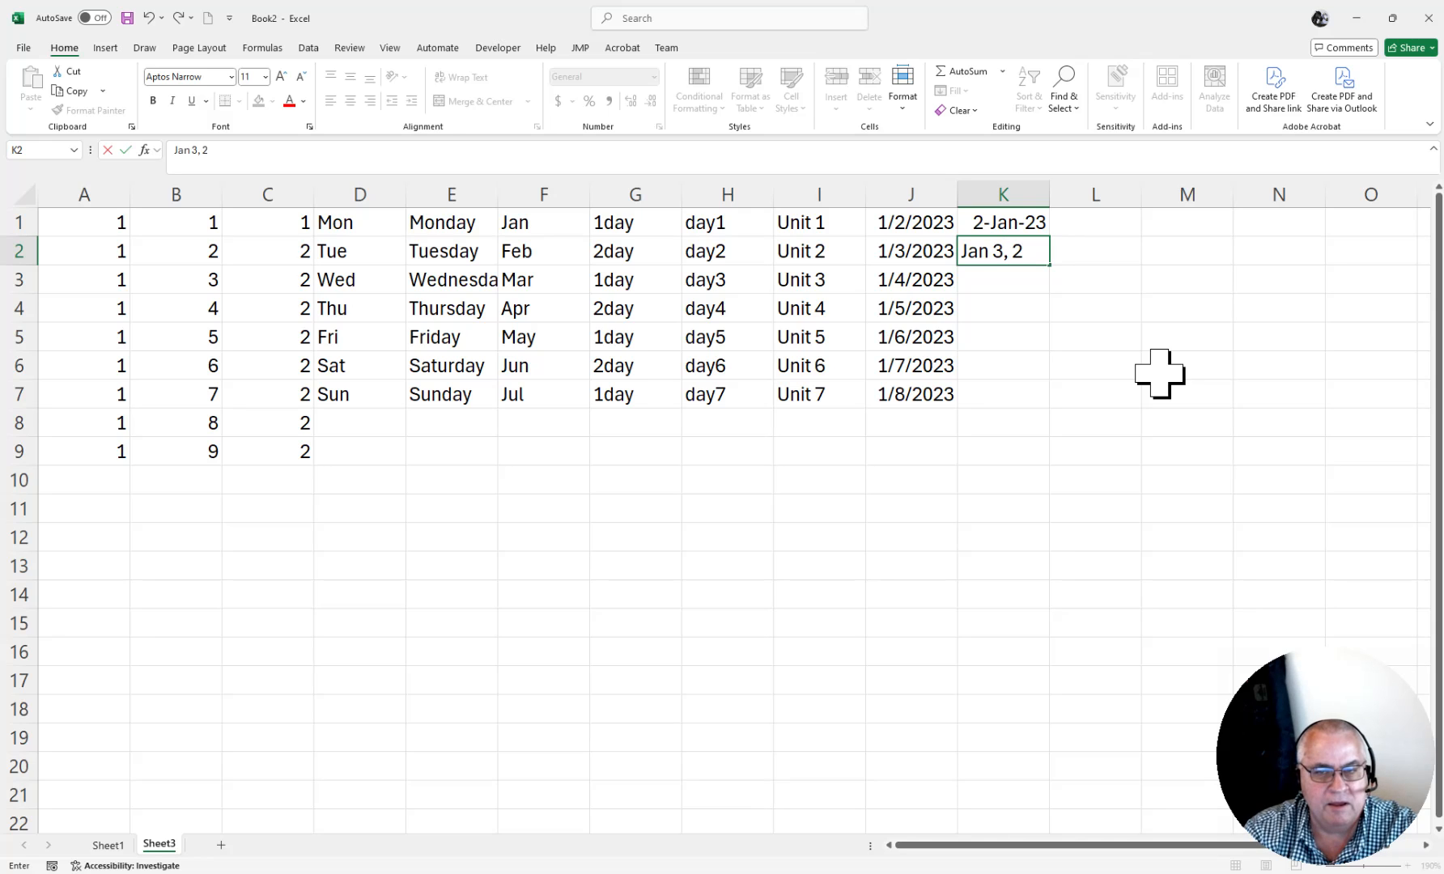
pyautogui.press('Return')
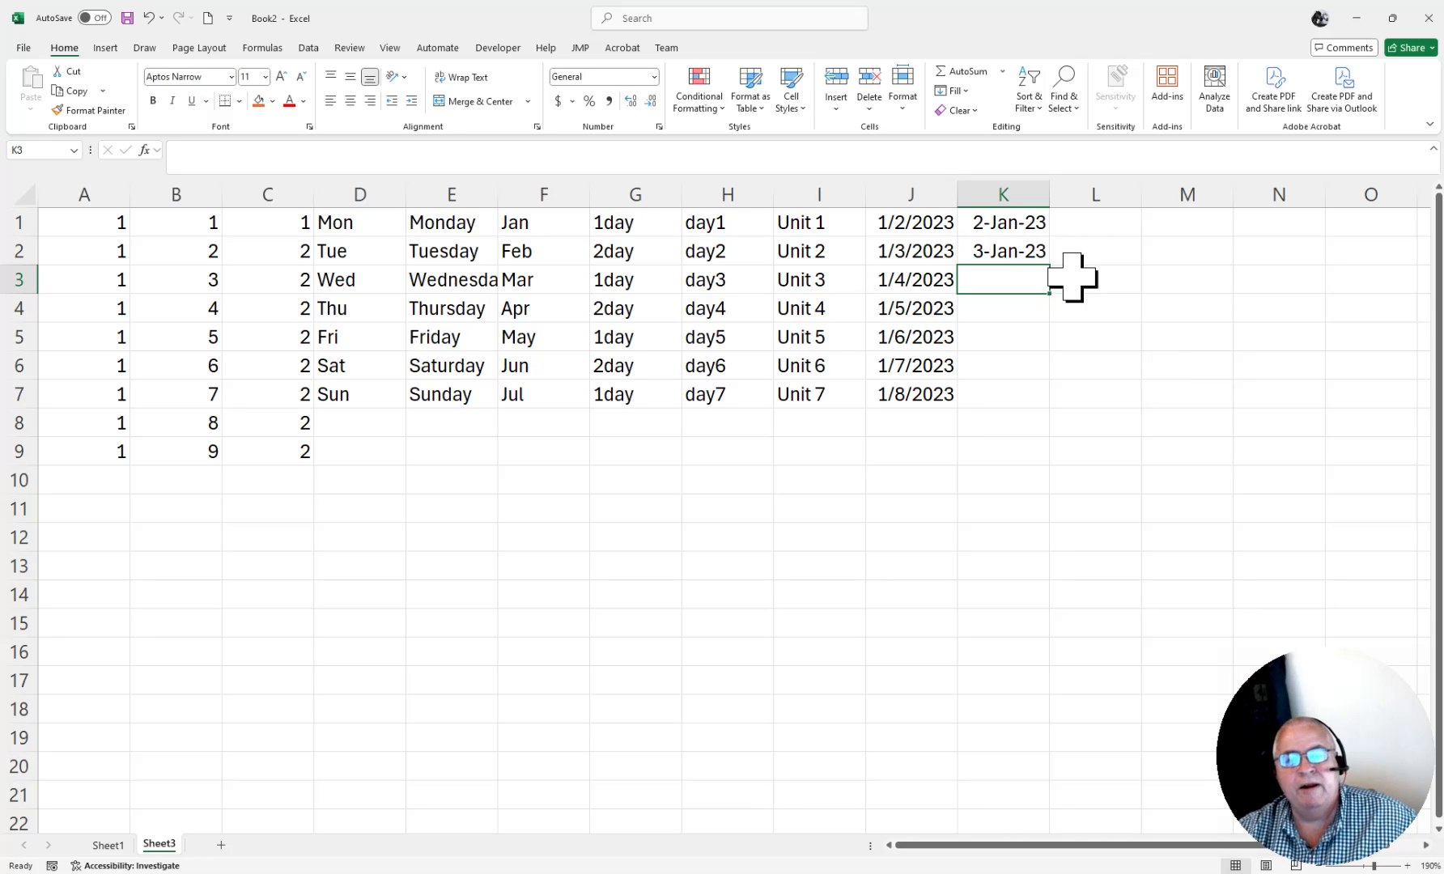
pyautogui.moveTo(1038, 220); pyautogui.dragTo(1025, 257)
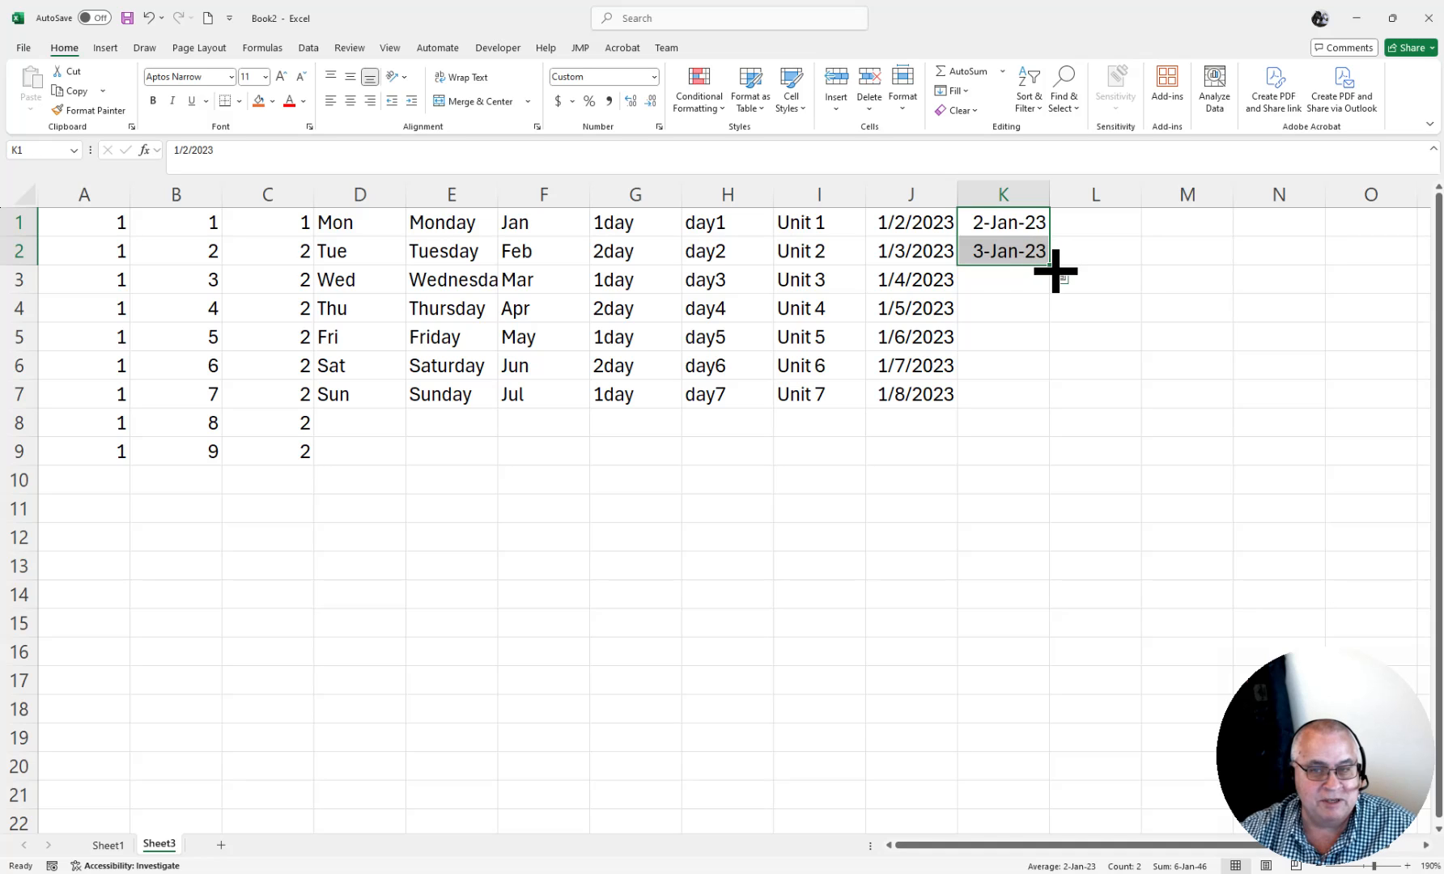
pyautogui.moveTo(1055, 270); pyautogui.dragTo(1038, 426)
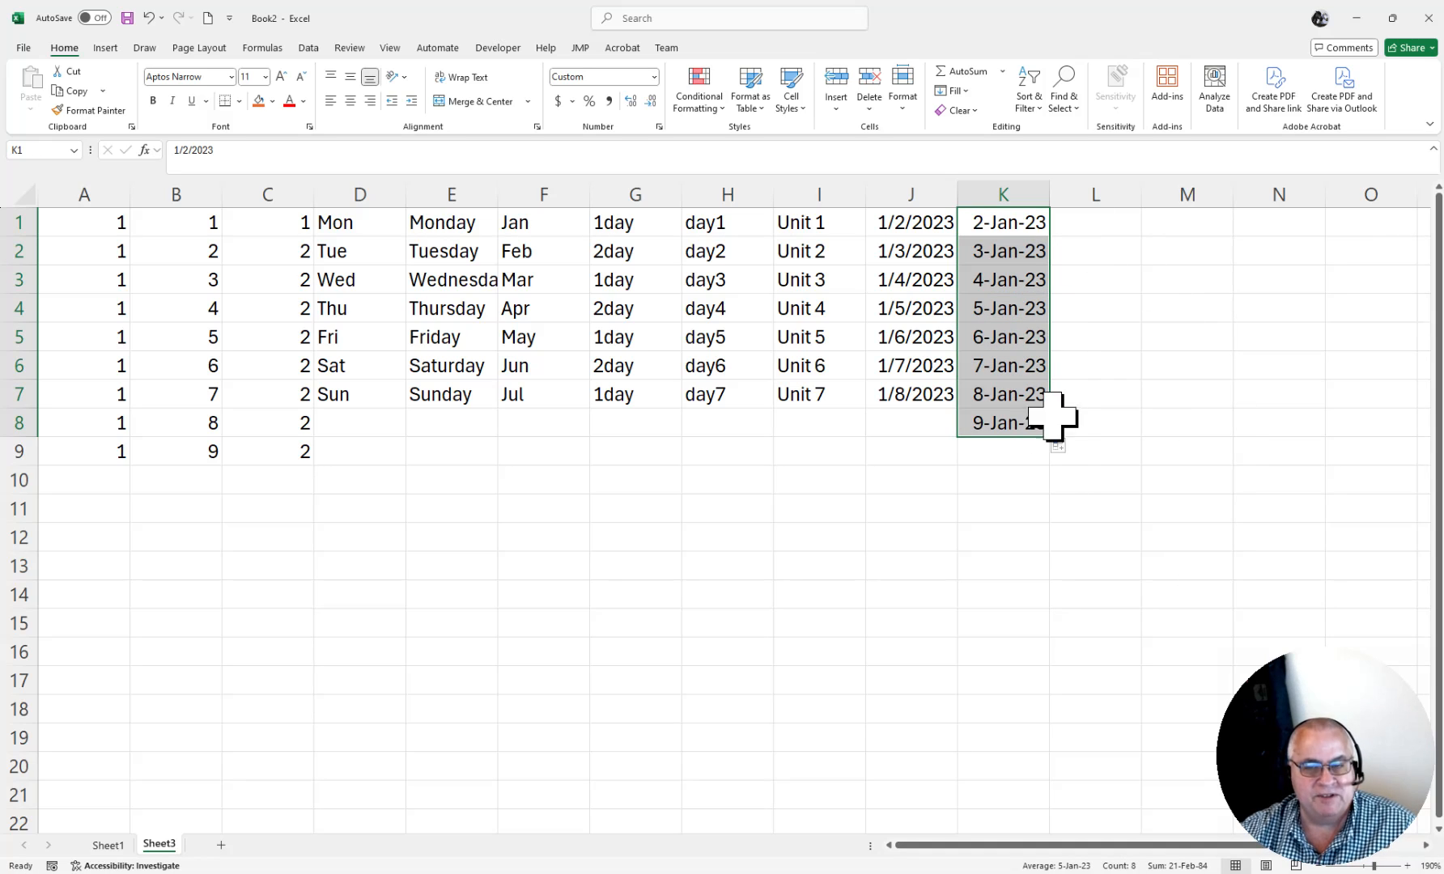
pyautogui.click(1209, 366)
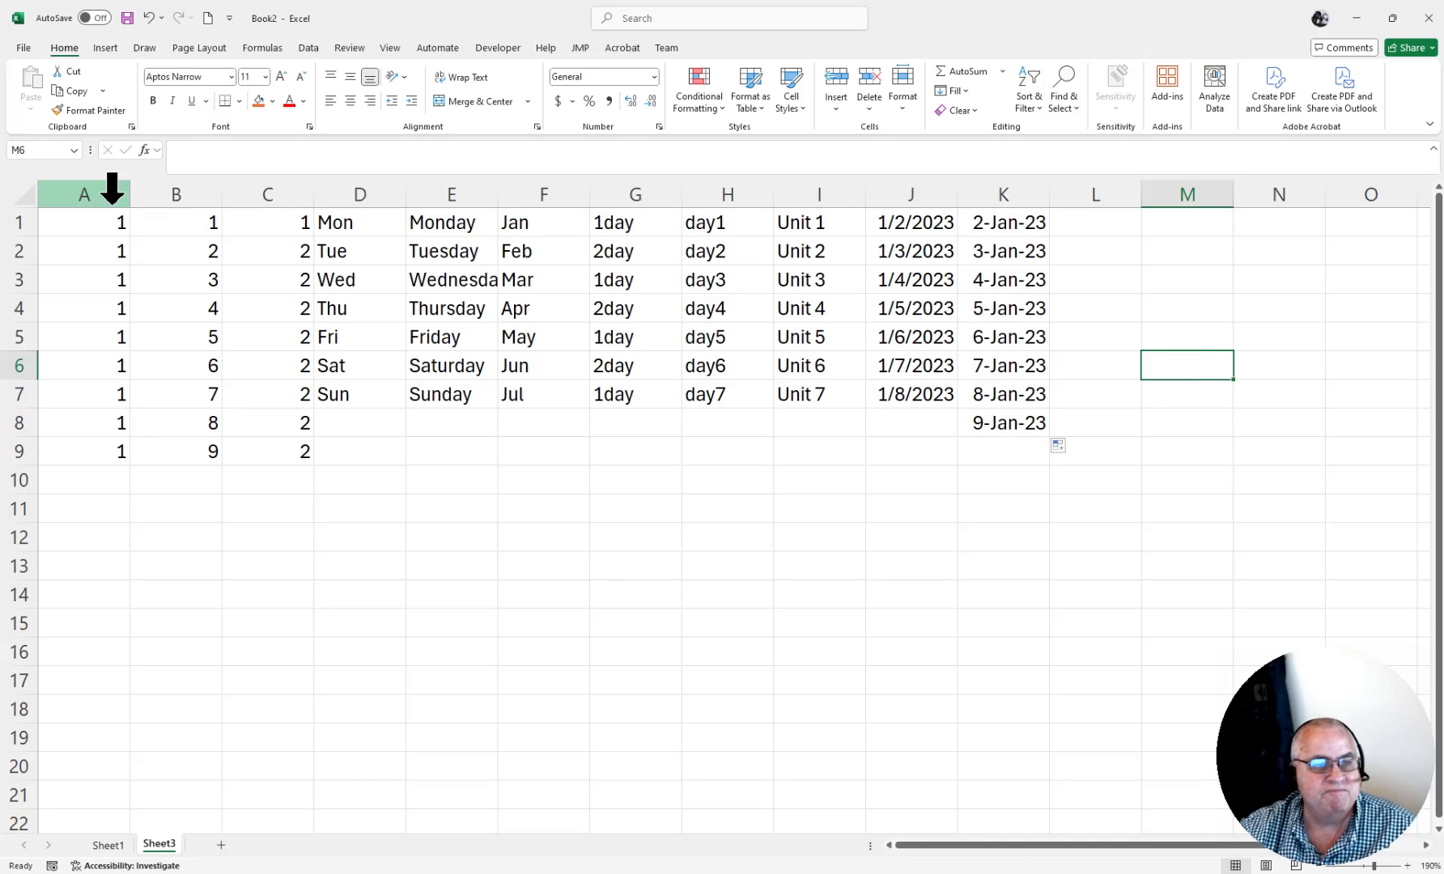
# Step: Clear all contents and formatting from the range A1:L12
pyautogui.moveTo(87, 225); pyautogui.dragTo(1053, 553)
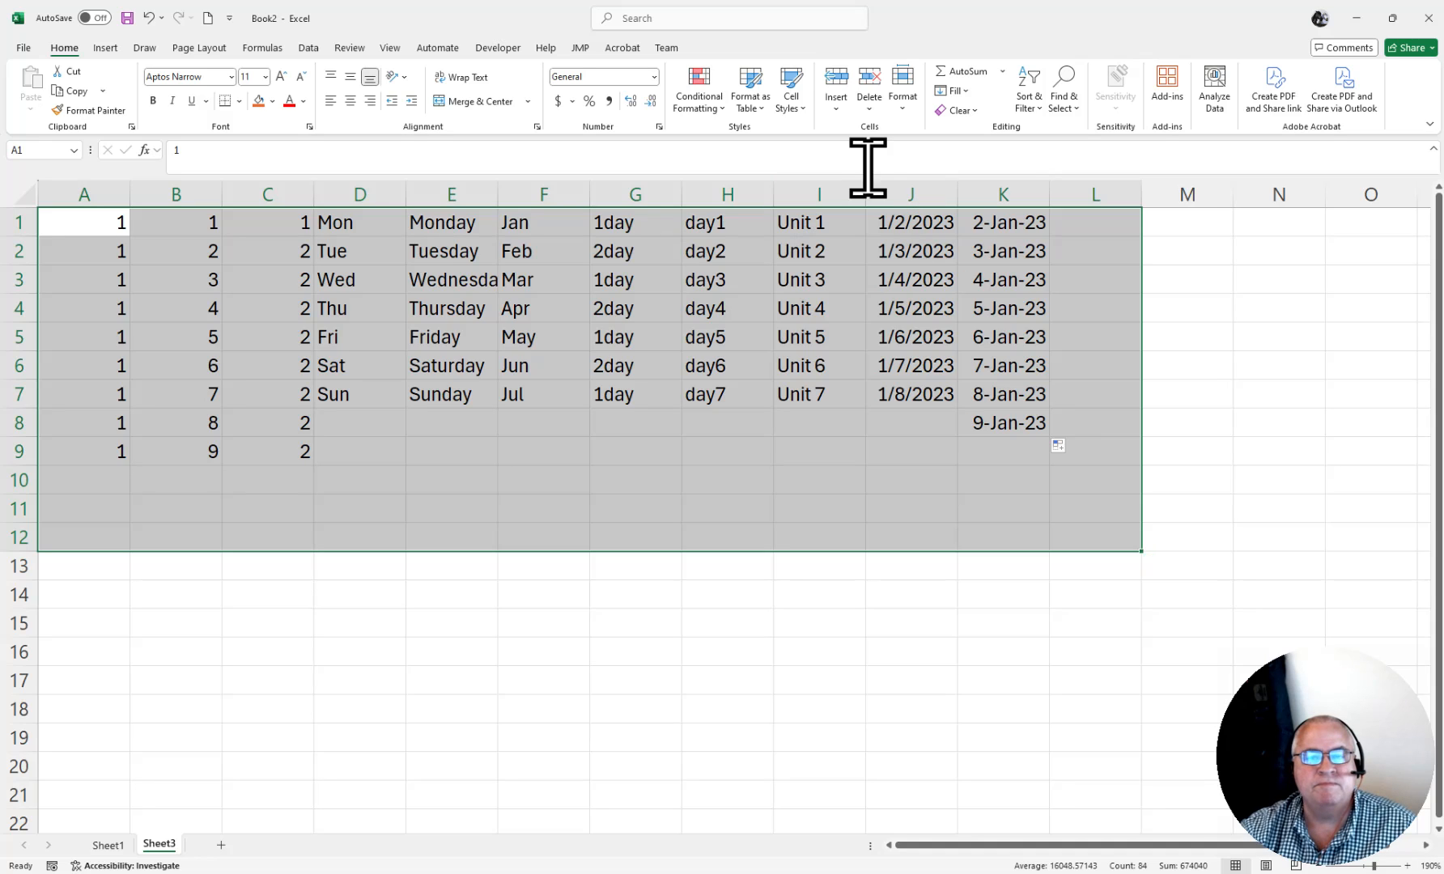
pyautogui.click(974, 111)
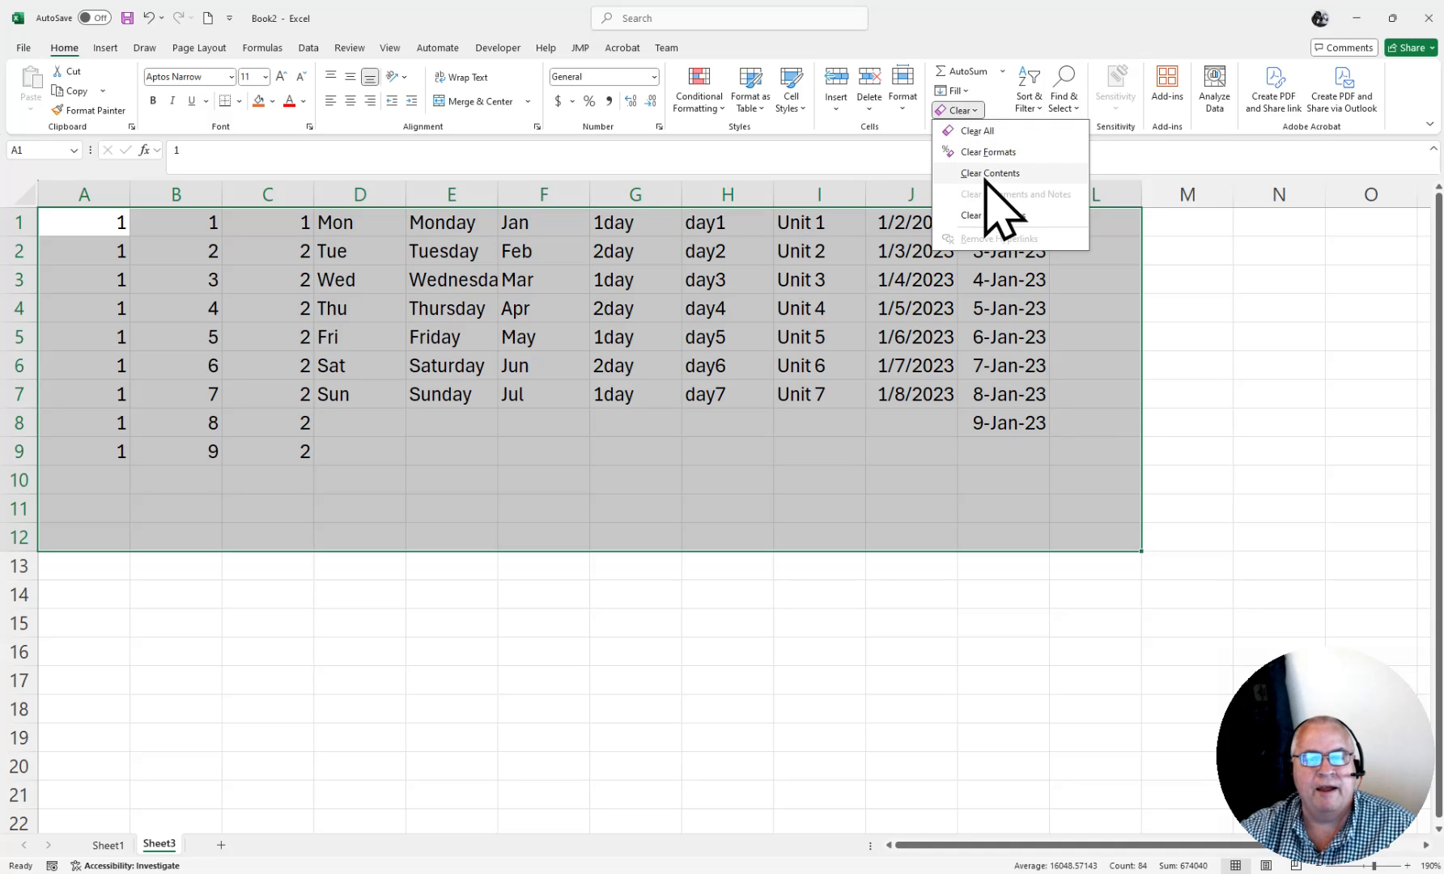
pyautogui.click(986, 132)
# Step: Enter 1 and 2 in cells A1 and A2 and extend them as a number series down to A8
pyautogui.click(86, 220)
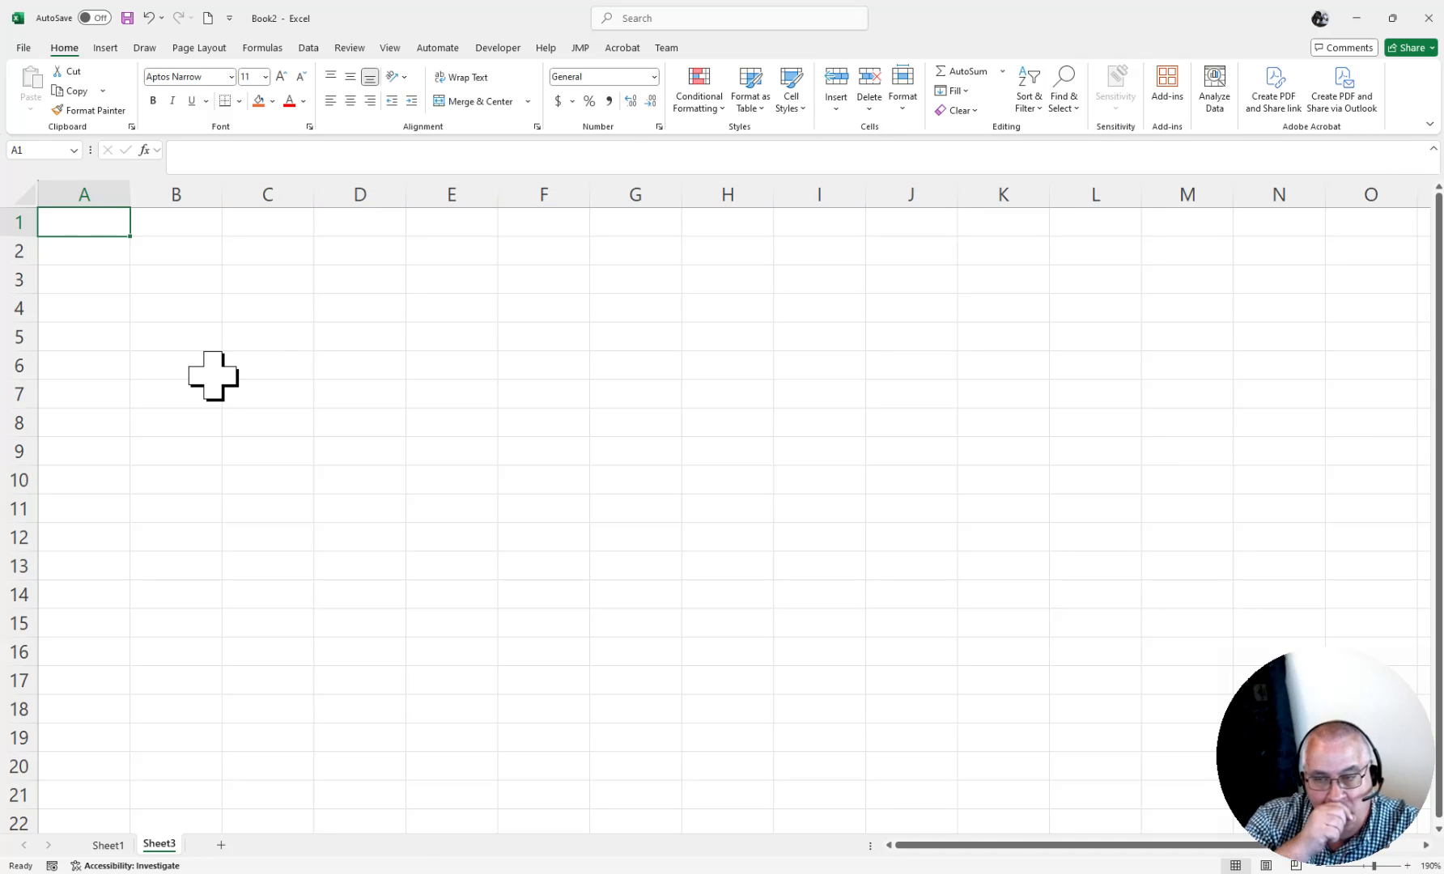
pyautogui.write('1')
pyautogui.press('Return')
pyautogui.write('2')
pyautogui.press('Return')
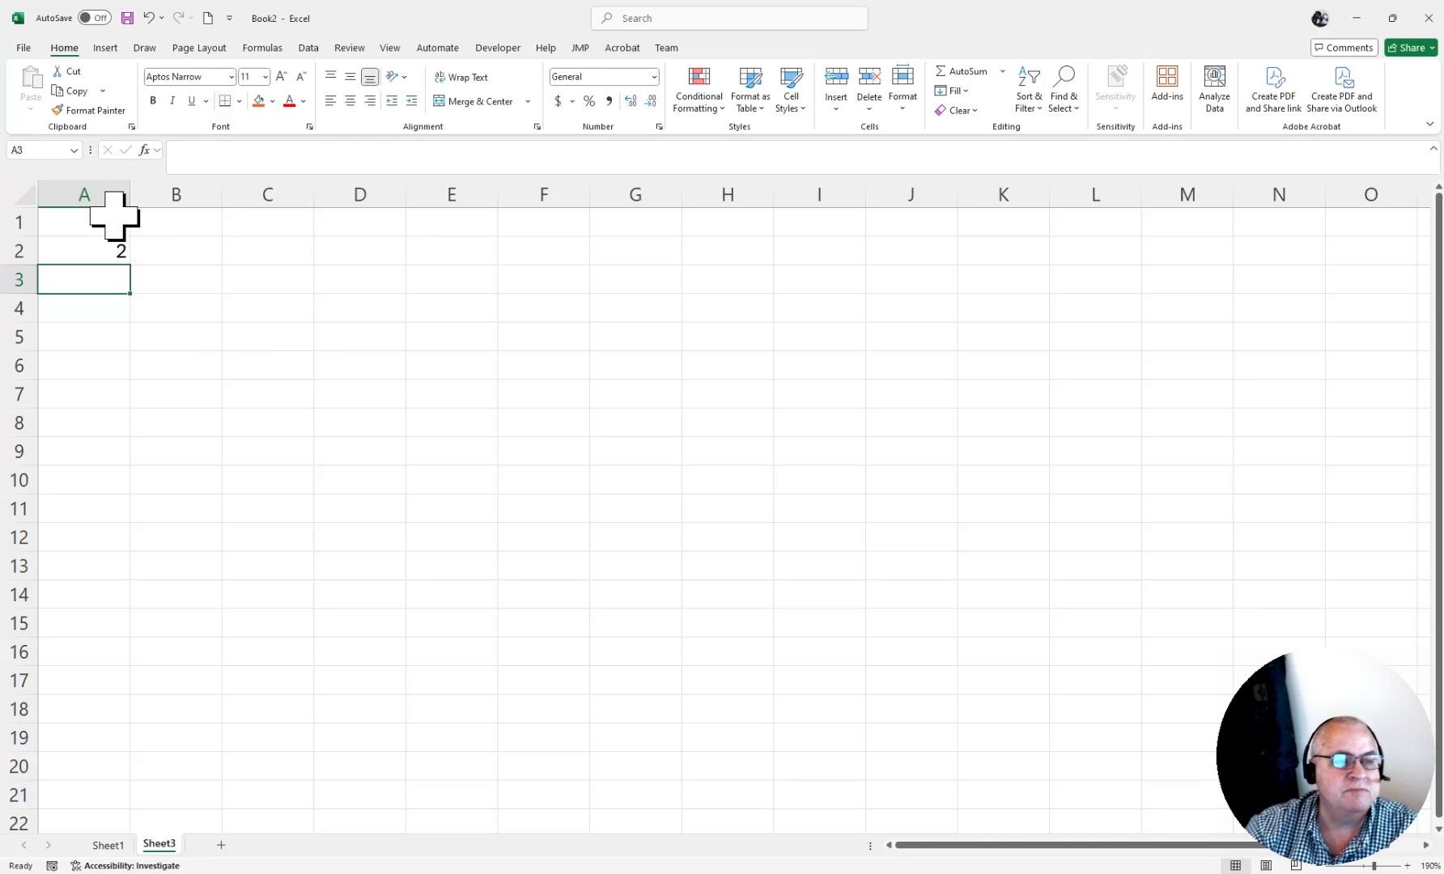
pyautogui.click(112, 229)
pyautogui.moveTo(112, 229); pyautogui.dragTo(134, 438)
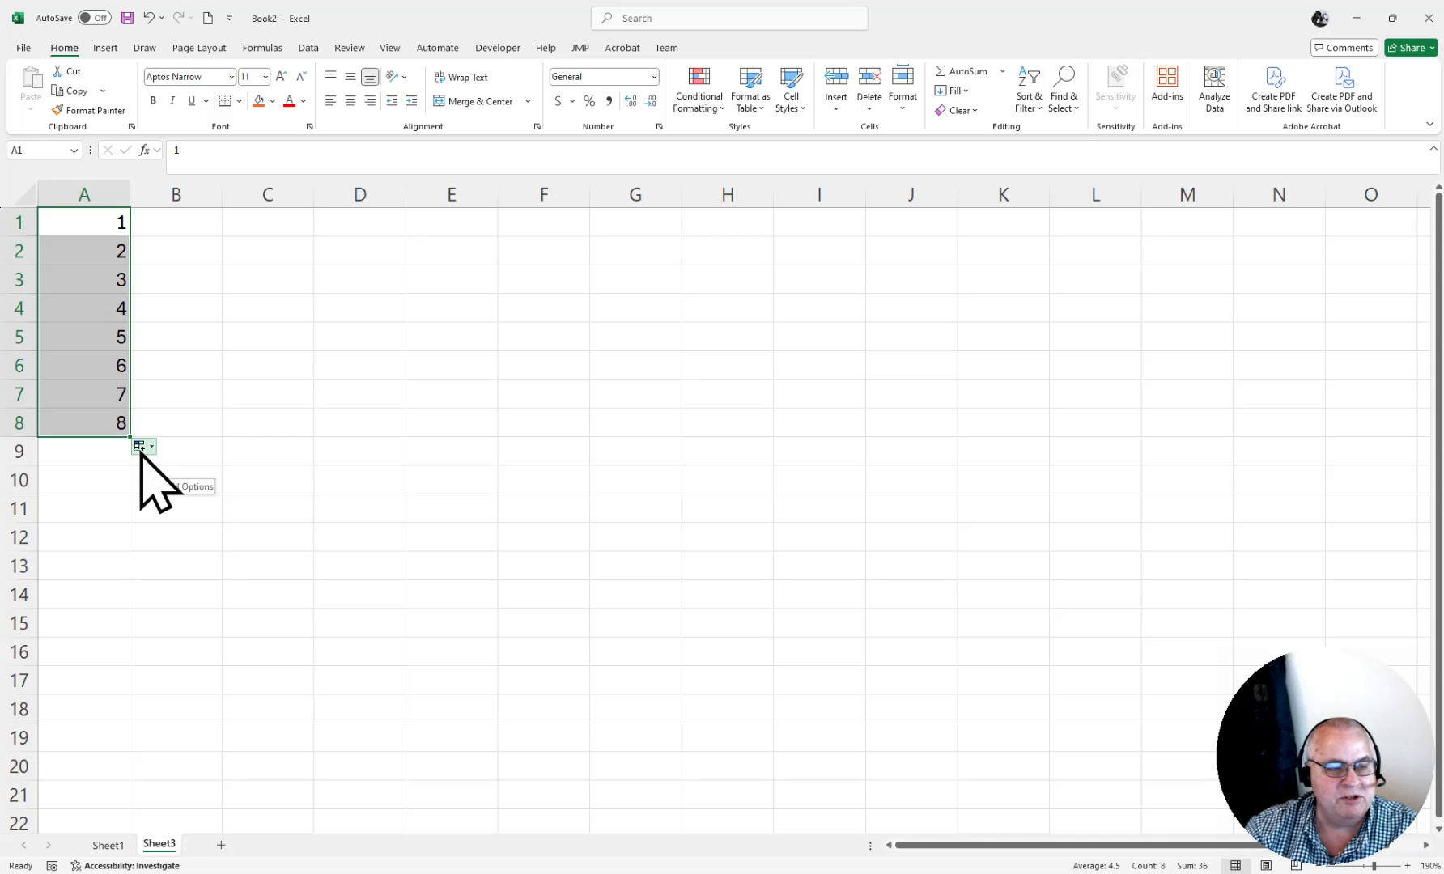
# Step: Change the AutoFill option for A1:A8 to Copy Cells and review the available fill options
pyautogui.click(141, 450)
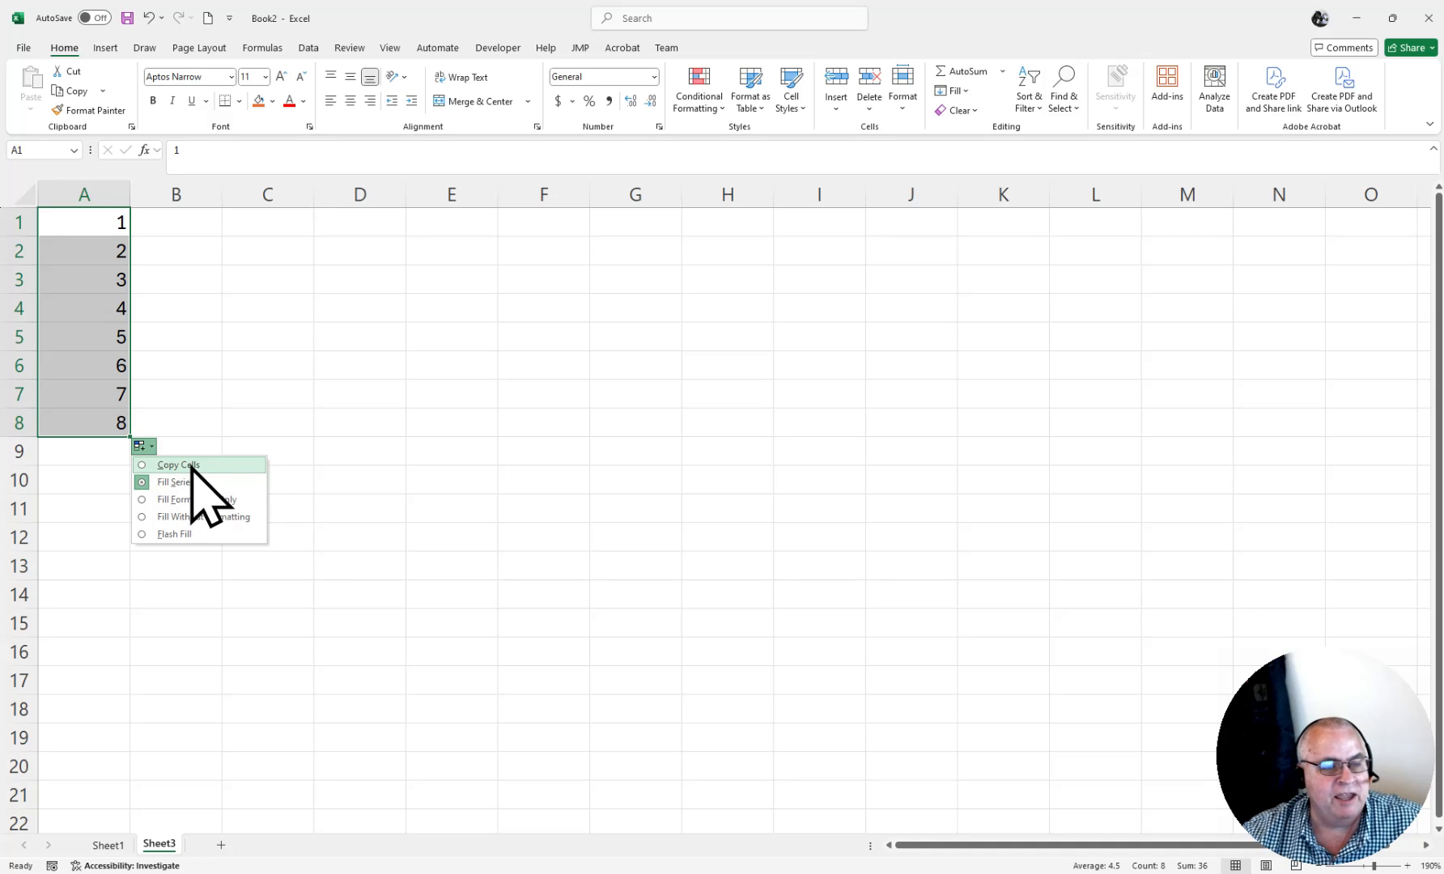
pyautogui.click(189, 465)
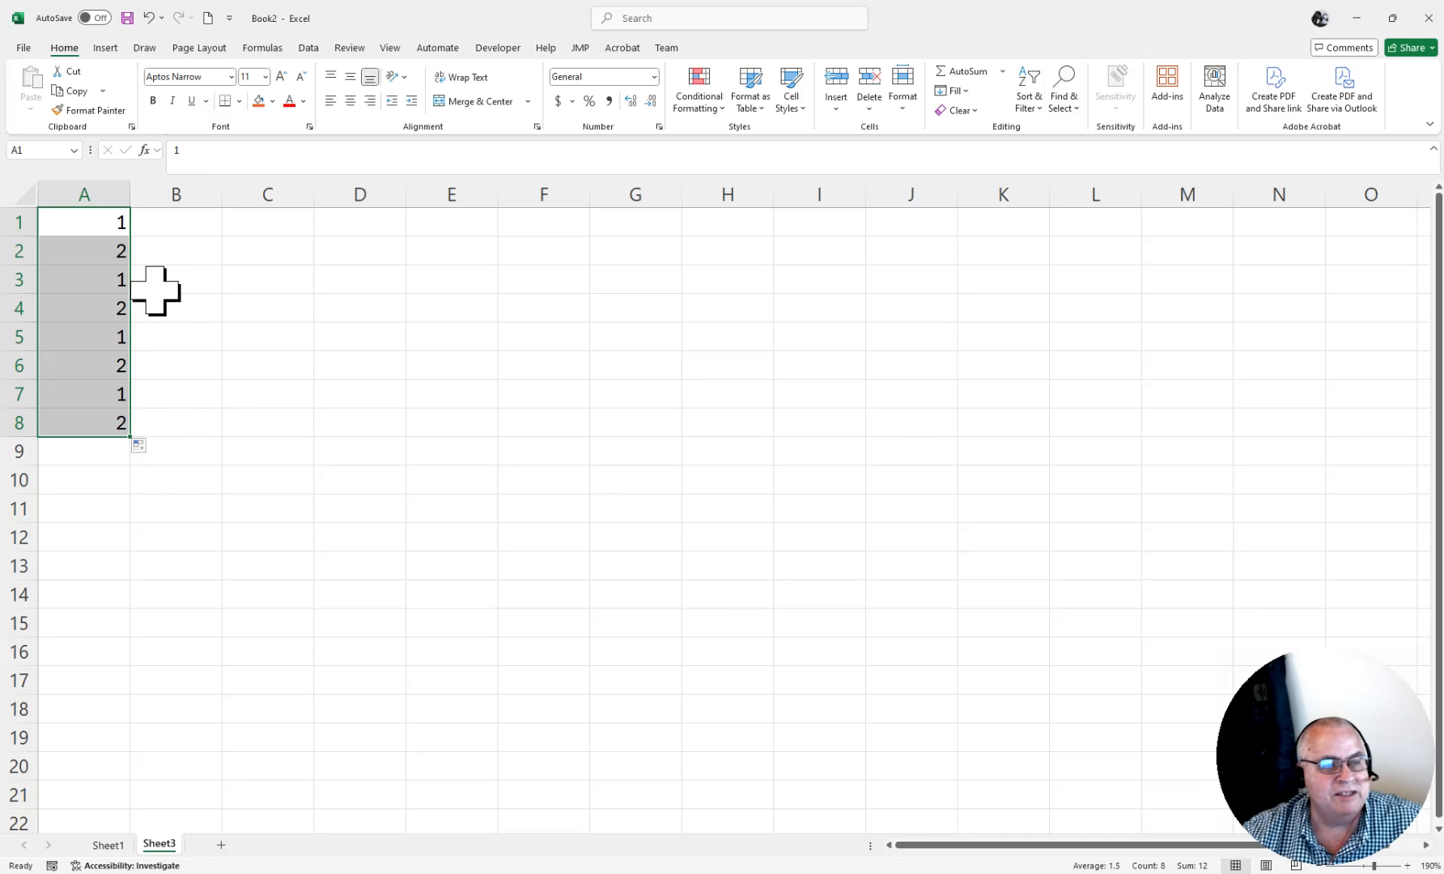
pyautogui.click(141, 446)
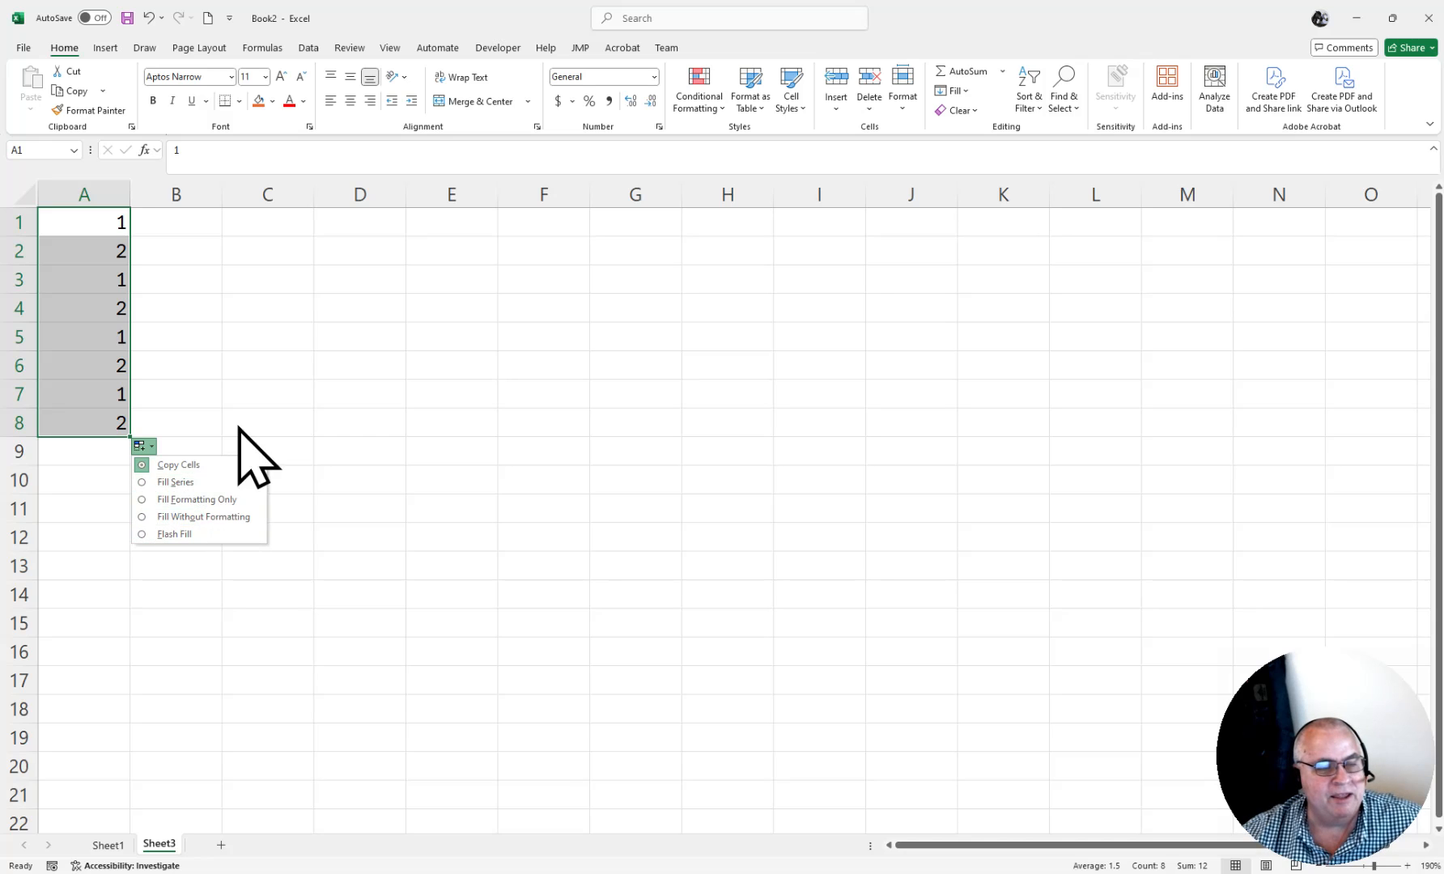
pyautogui.click(224, 241)
# Step: Enter 1day and 2day in cells B1 and B2 and fill both down to B8
pyautogui.click(185, 230)
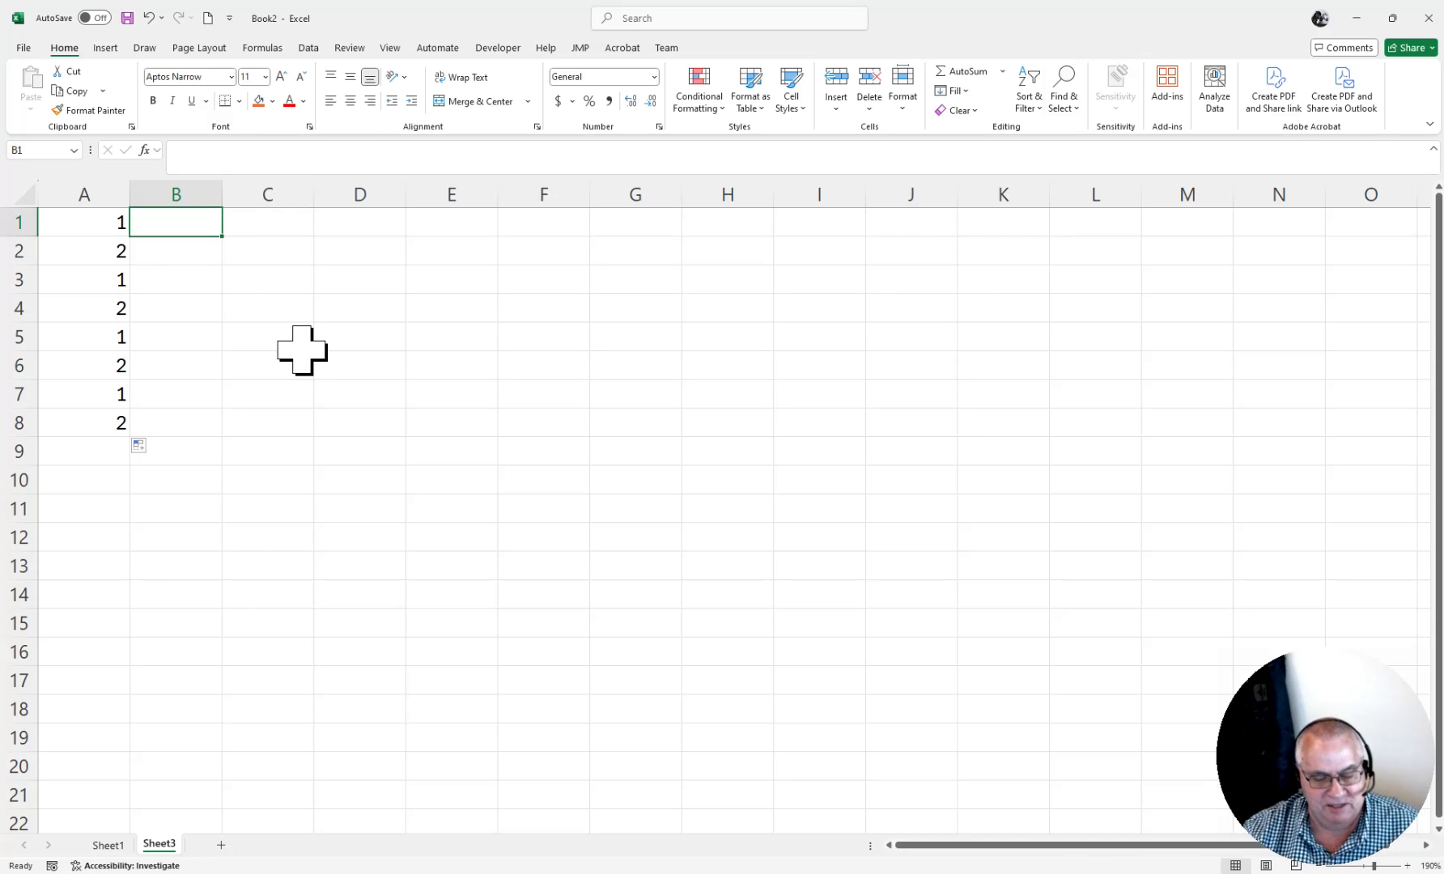
pyautogui.write('1day')
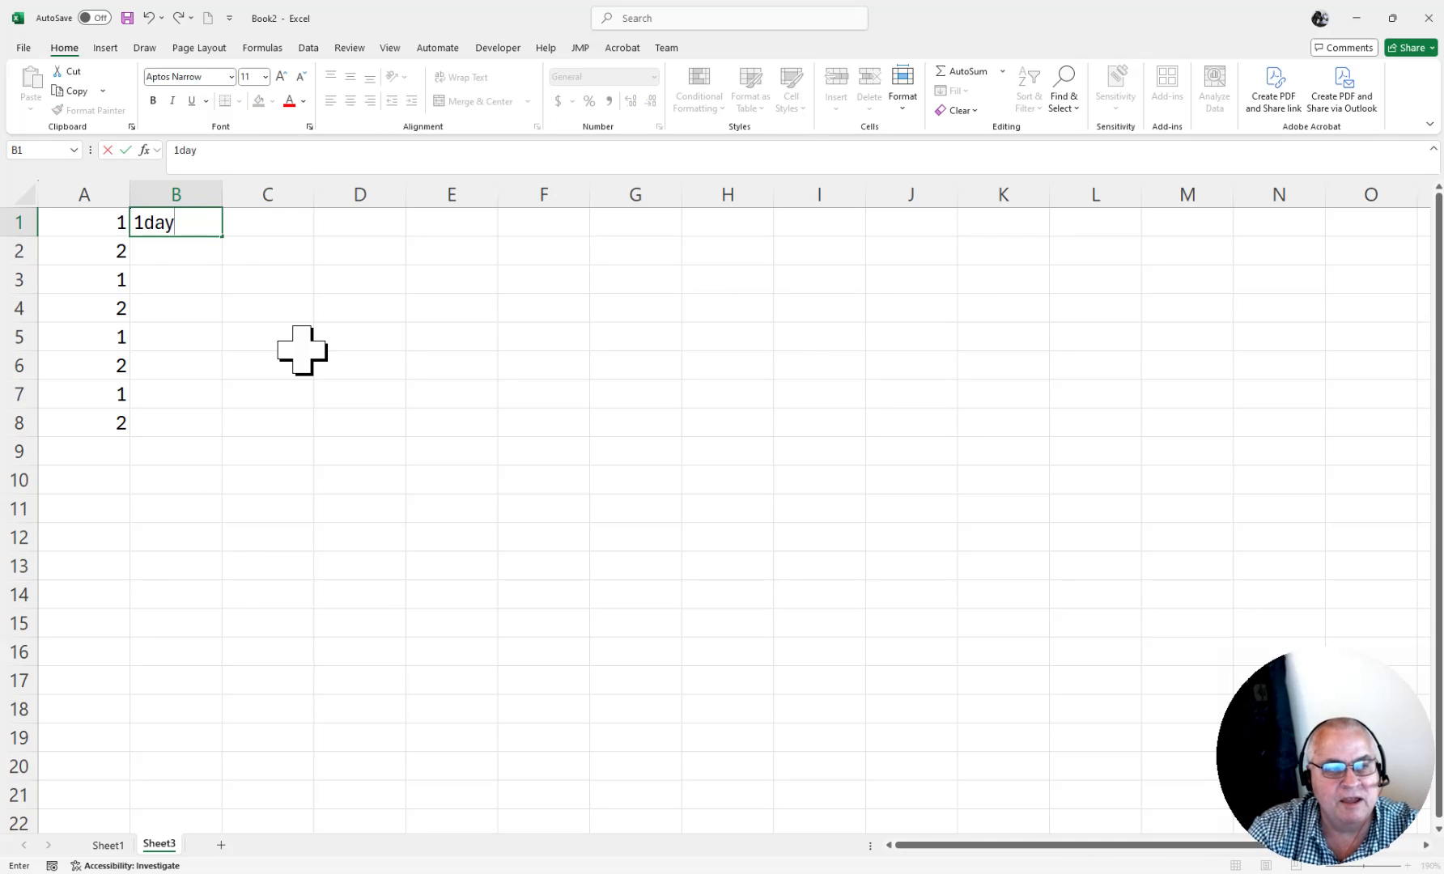
pyautogui.press('Return')
pyautogui.write('2day')
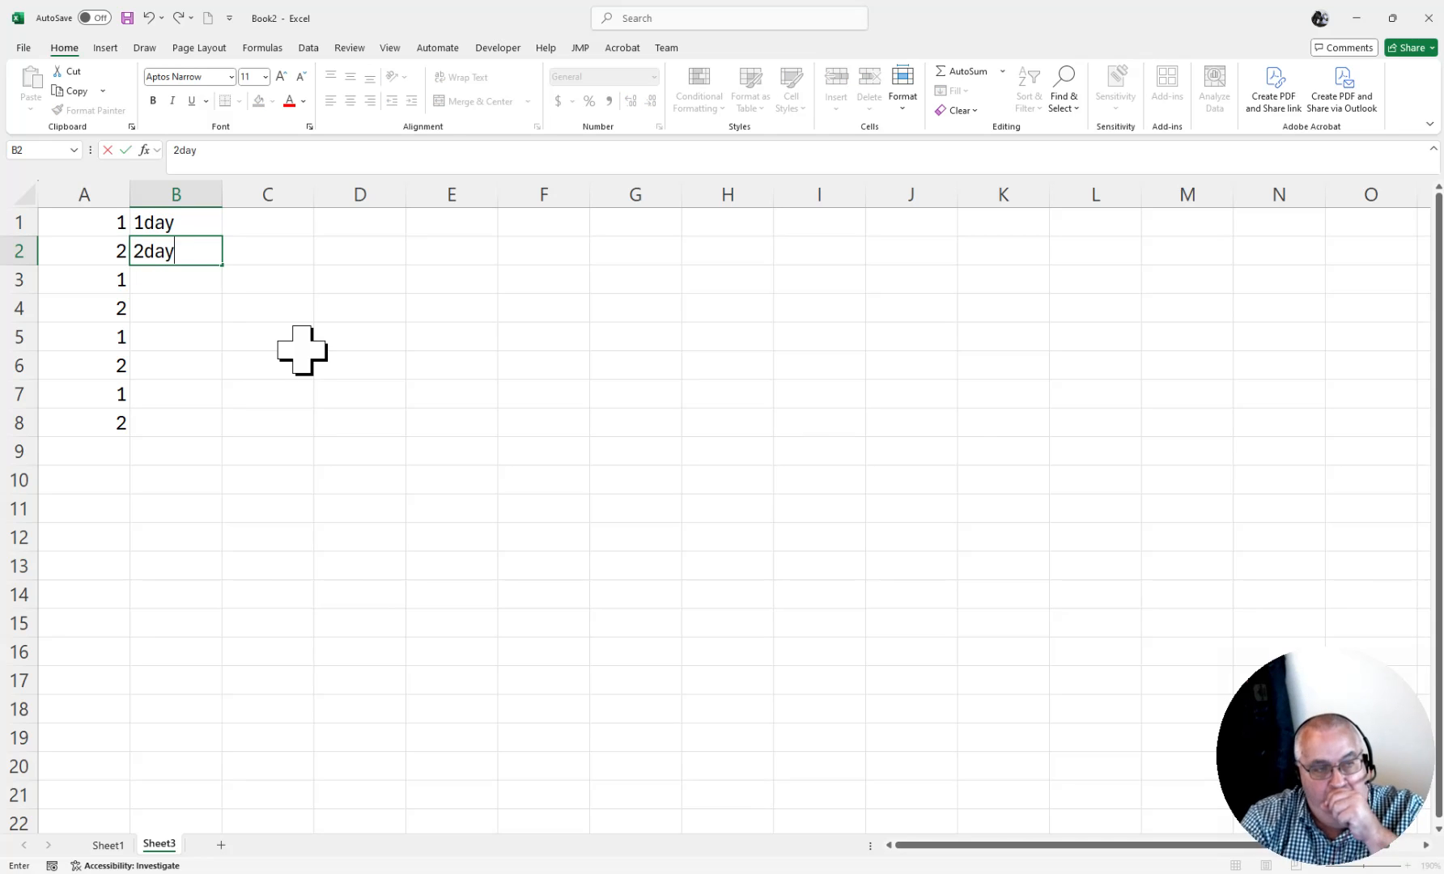
pyautogui.press('Return')
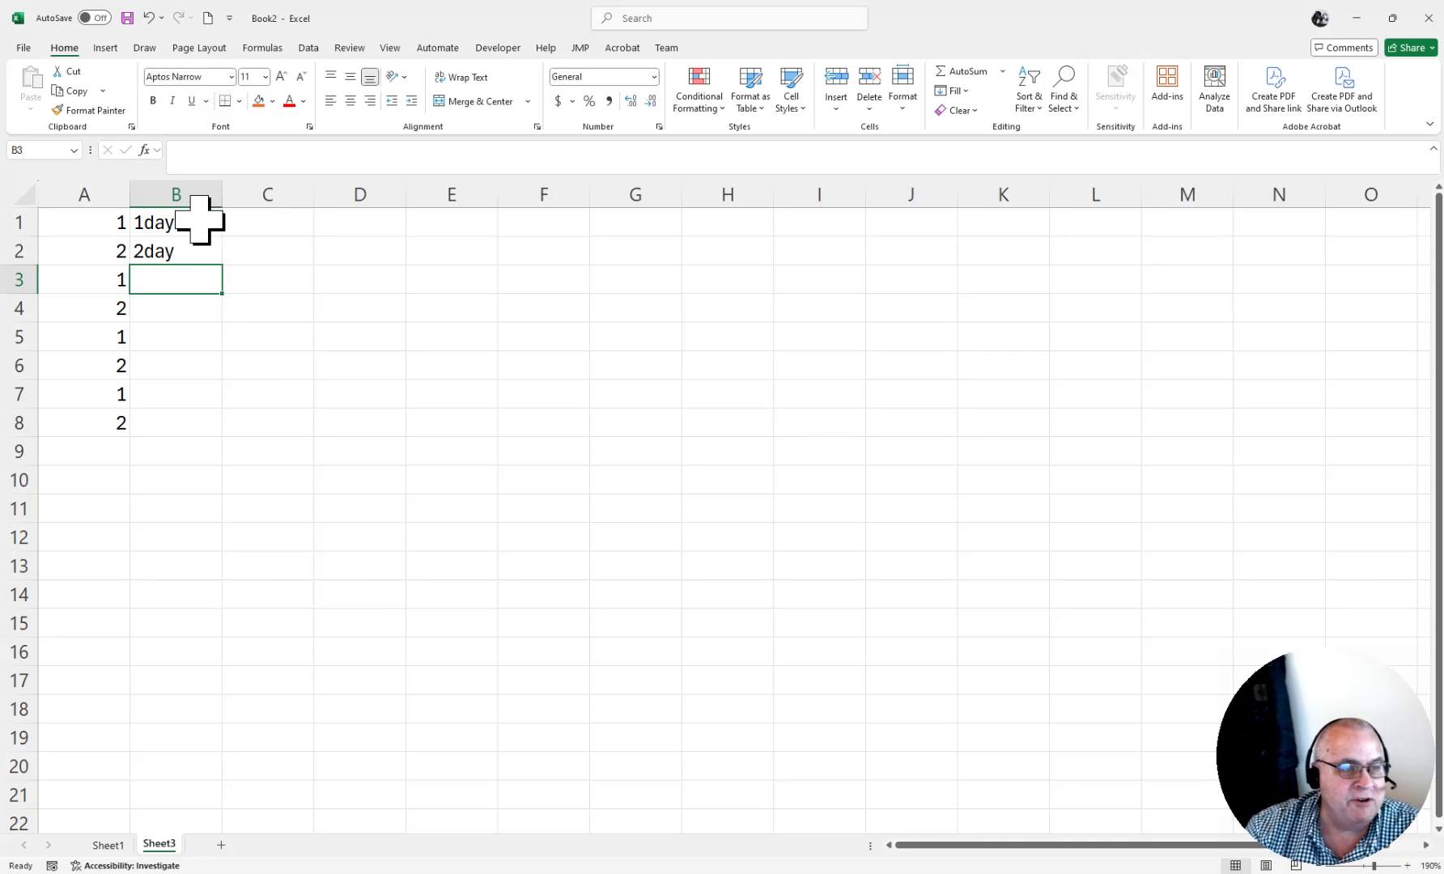
pyautogui.moveTo(197, 221); pyautogui.dragTo(189, 258)
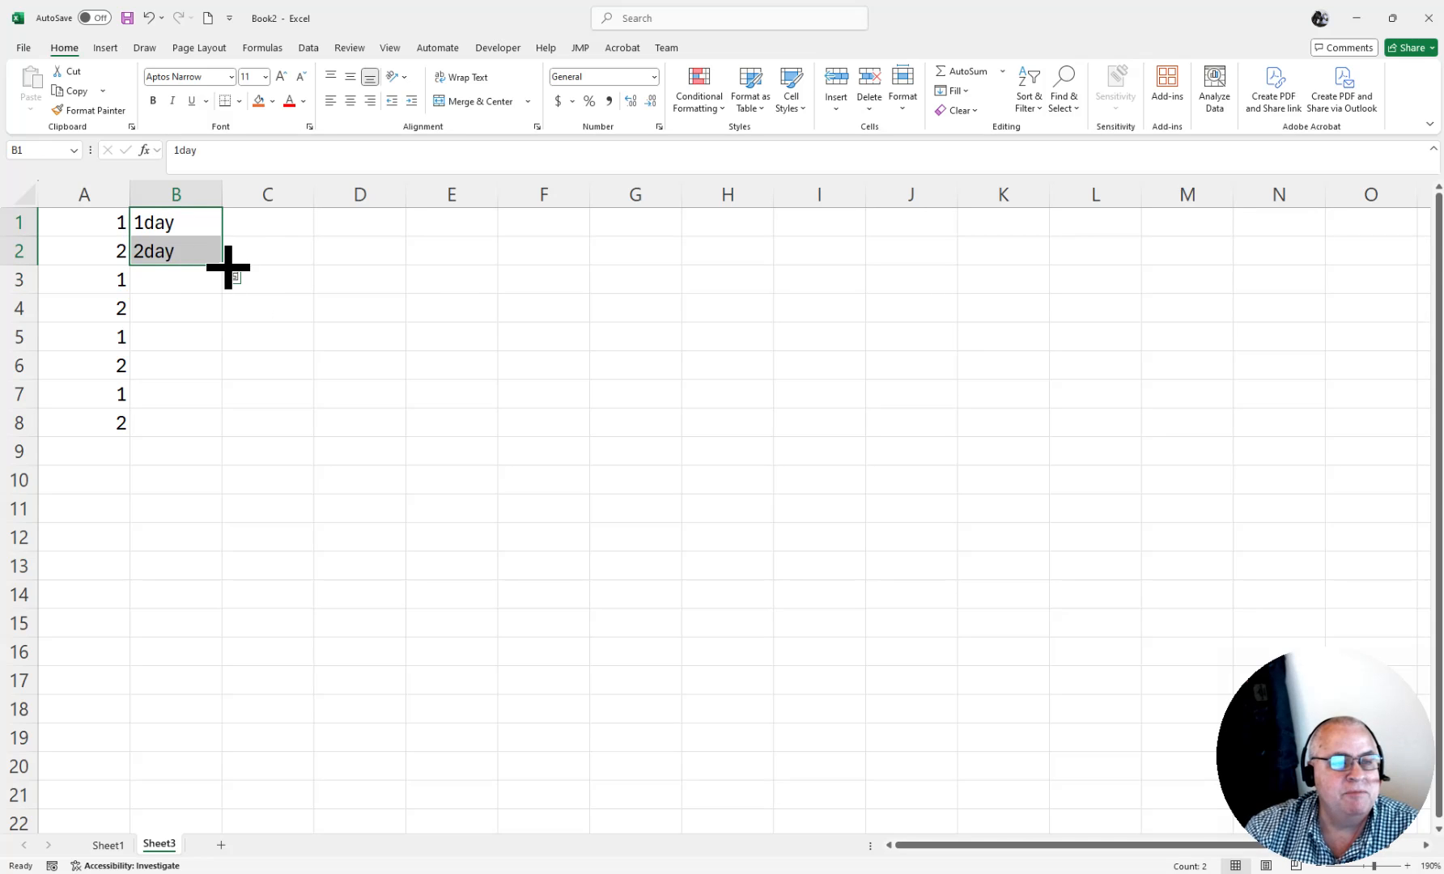
pyautogui.moveTo(226, 269); pyautogui.dragTo(226, 441)
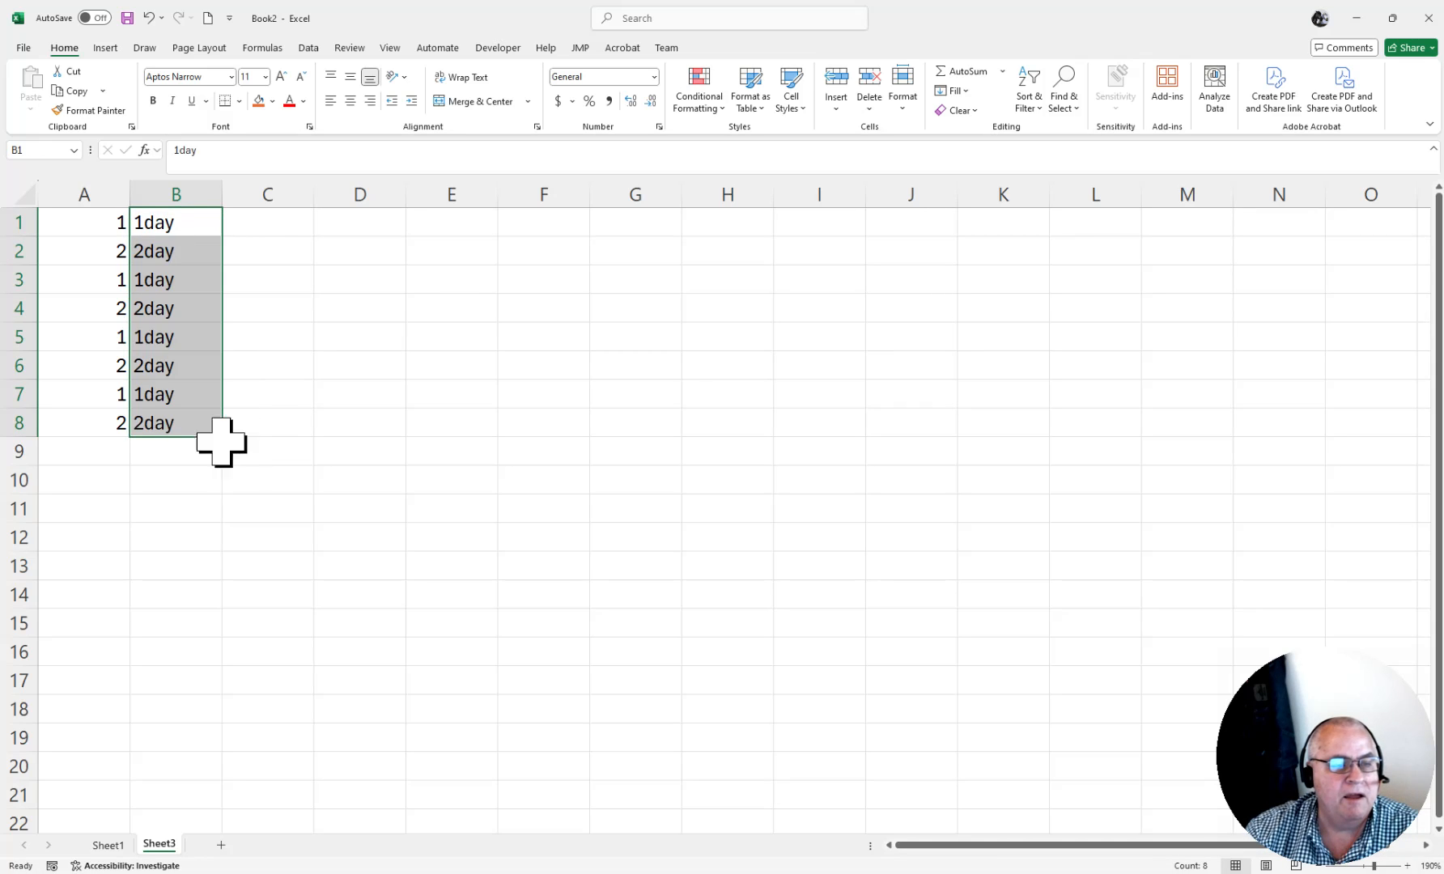
# Step: Try the Flash Fill and Fill Without Formatting options on the filled range B1:B8
pyautogui.click(233, 446)
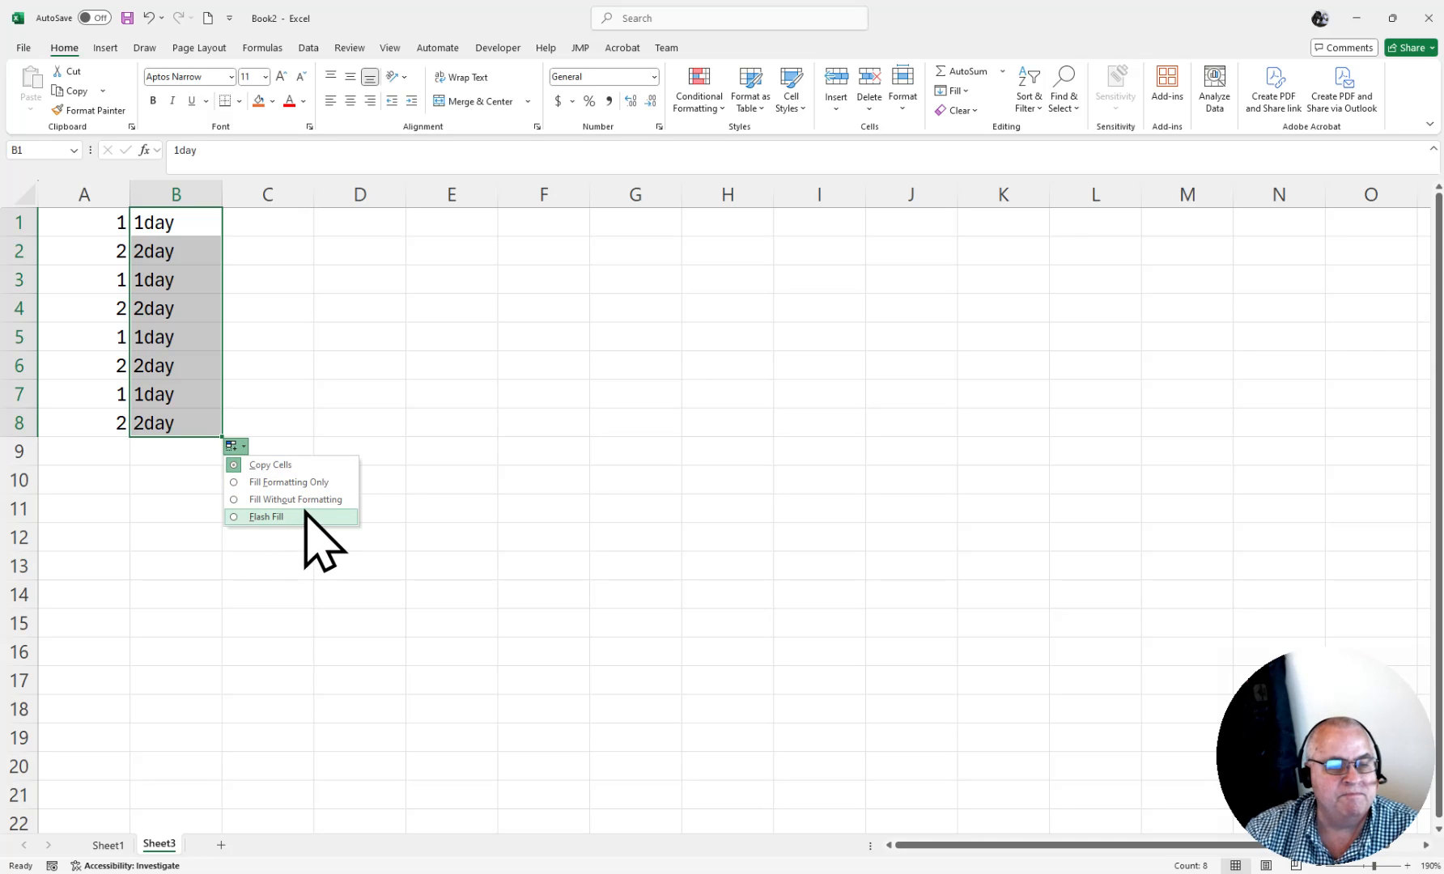
pyautogui.click(264, 518)
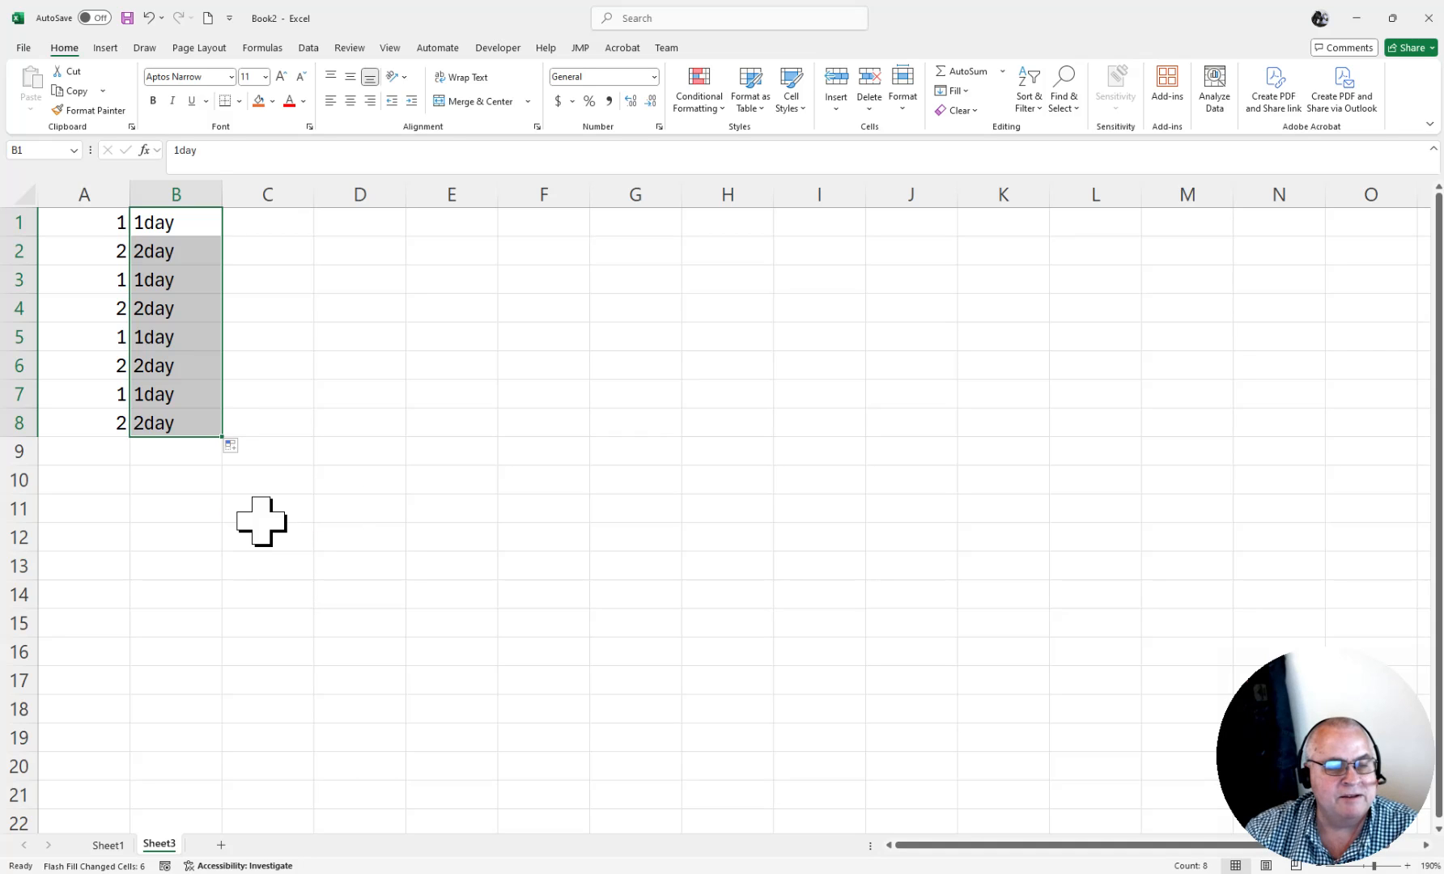
pyautogui.click(233, 446)
pyautogui.click(255, 503)
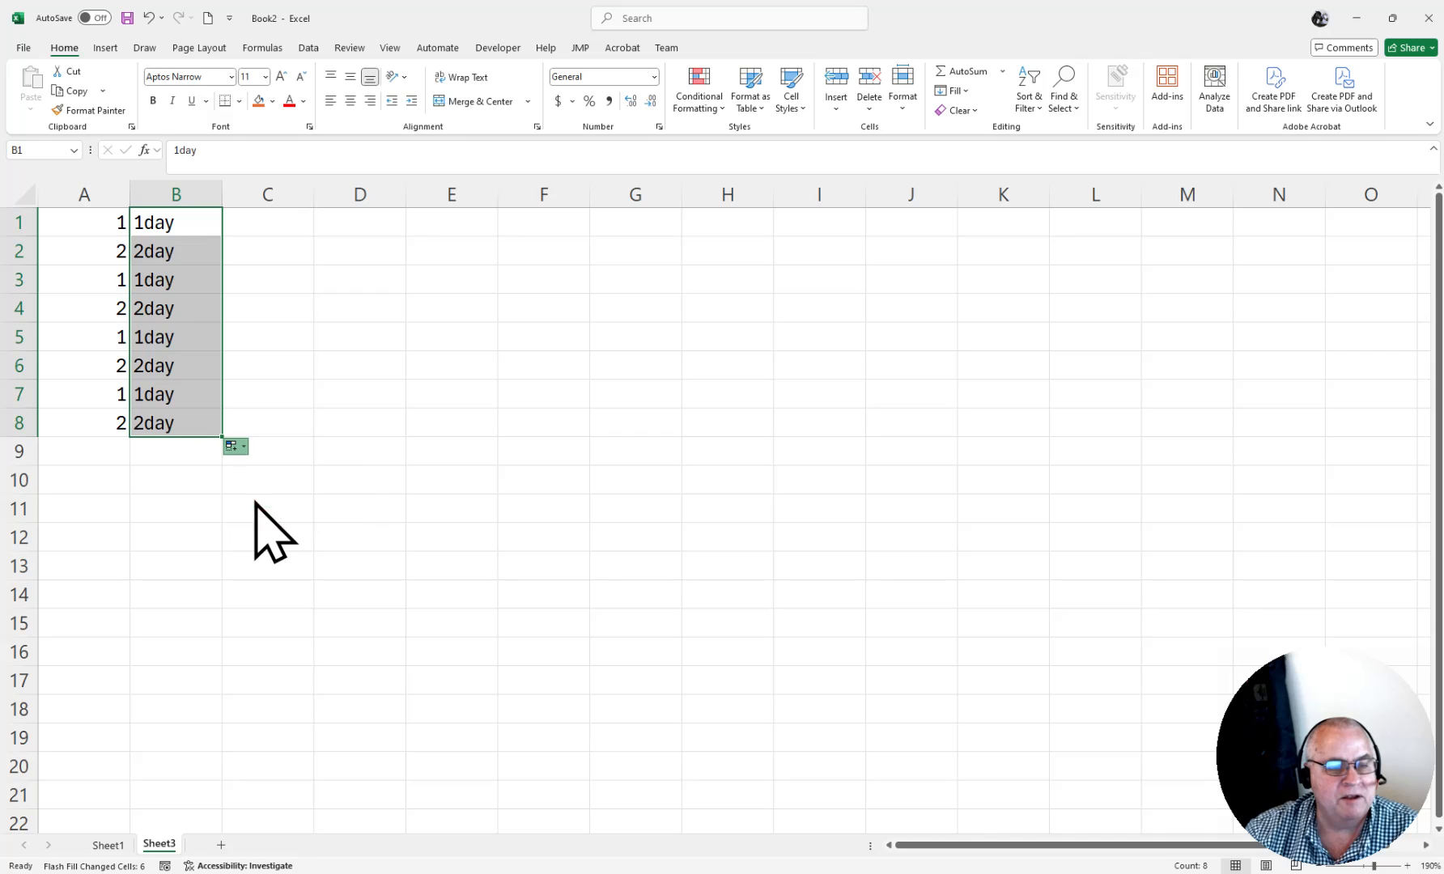
# Step: Try the Fill Formatting Only option on the filled range B1:B8, and return it to Copy Cells
pyautogui.click(233, 446)
pyautogui.click(275, 483)
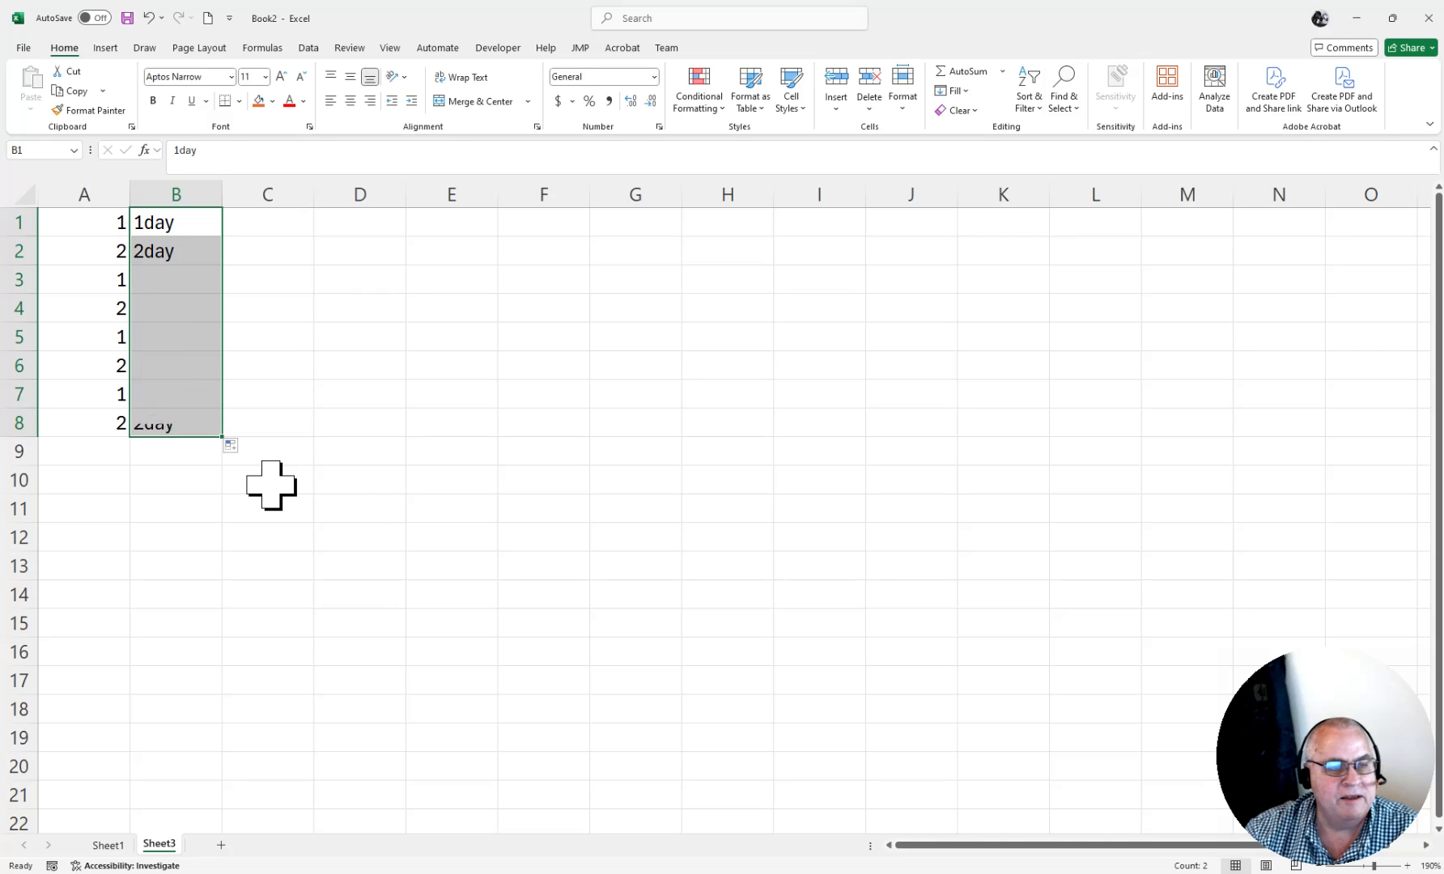
pyautogui.click(231, 445)
pyautogui.click(244, 466)
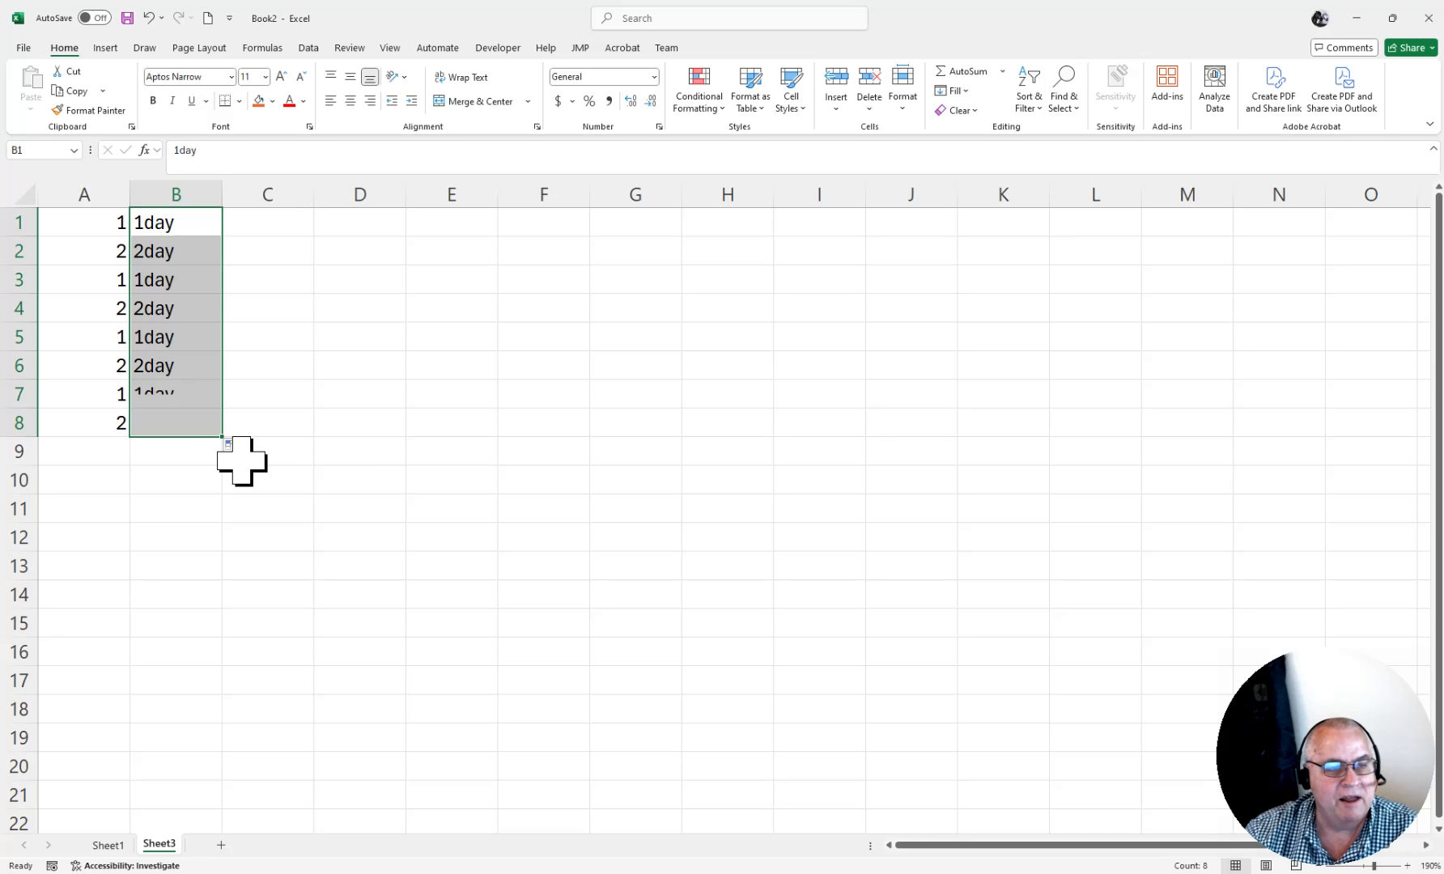
pyautogui.click(293, 284)
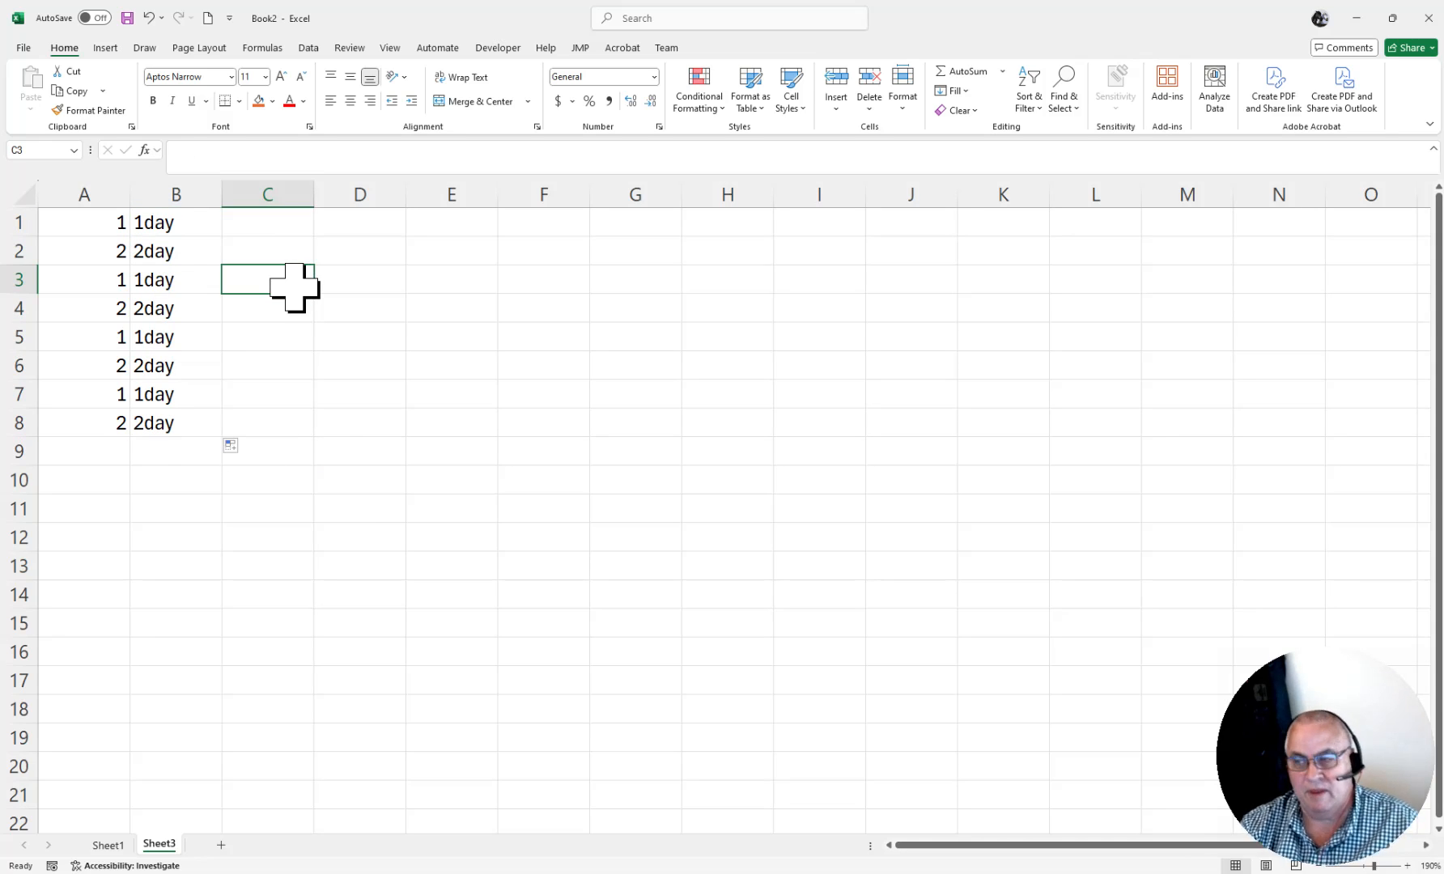
# Step: Enter Jan in cell D1 and extend it as a month series down to D12
pyautogui.click(346, 230)
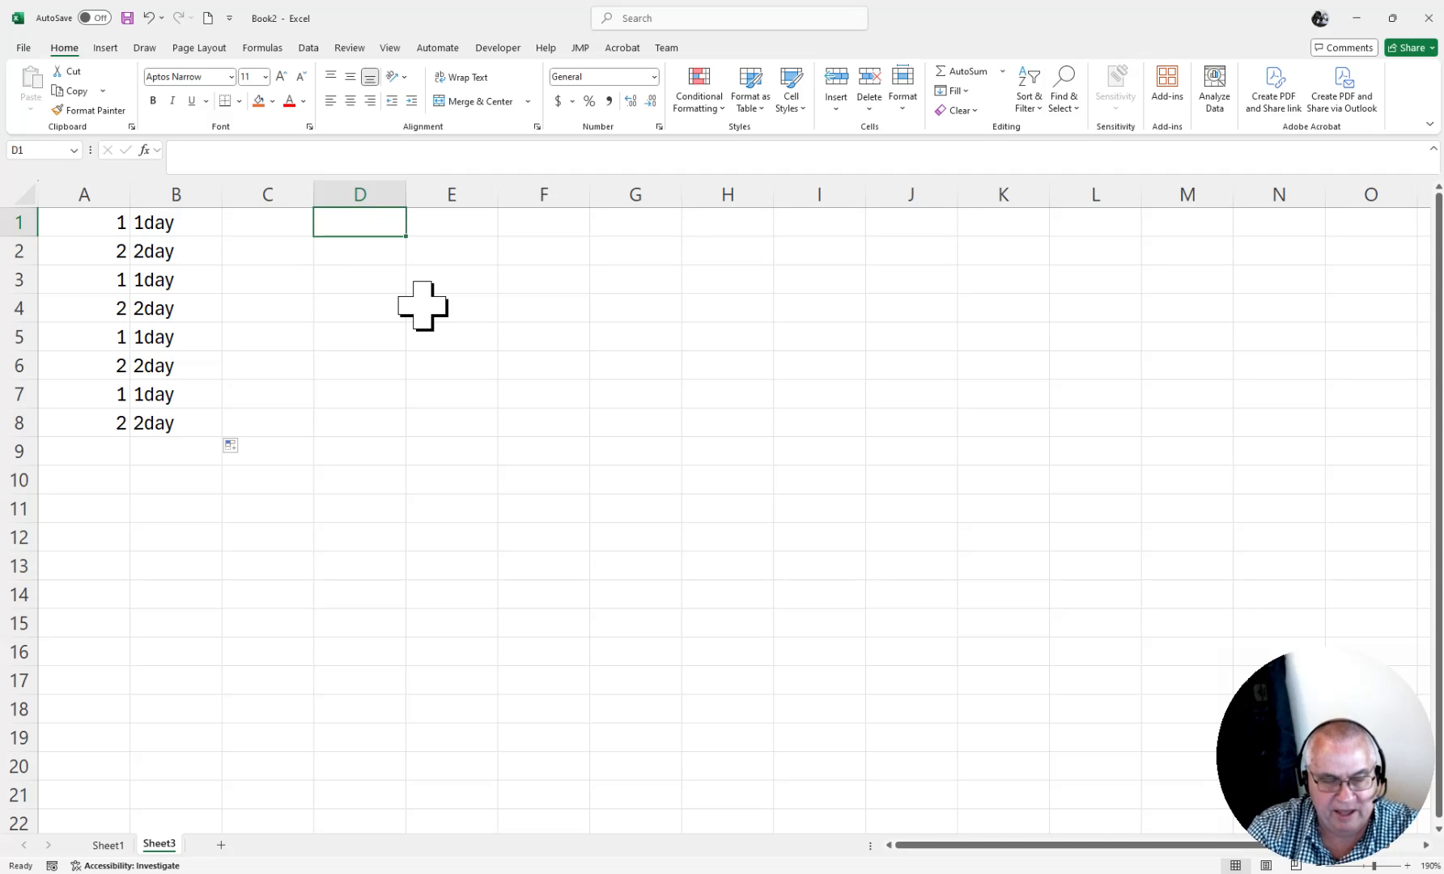
pyautogui.write('J')
pyautogui.press('Return')
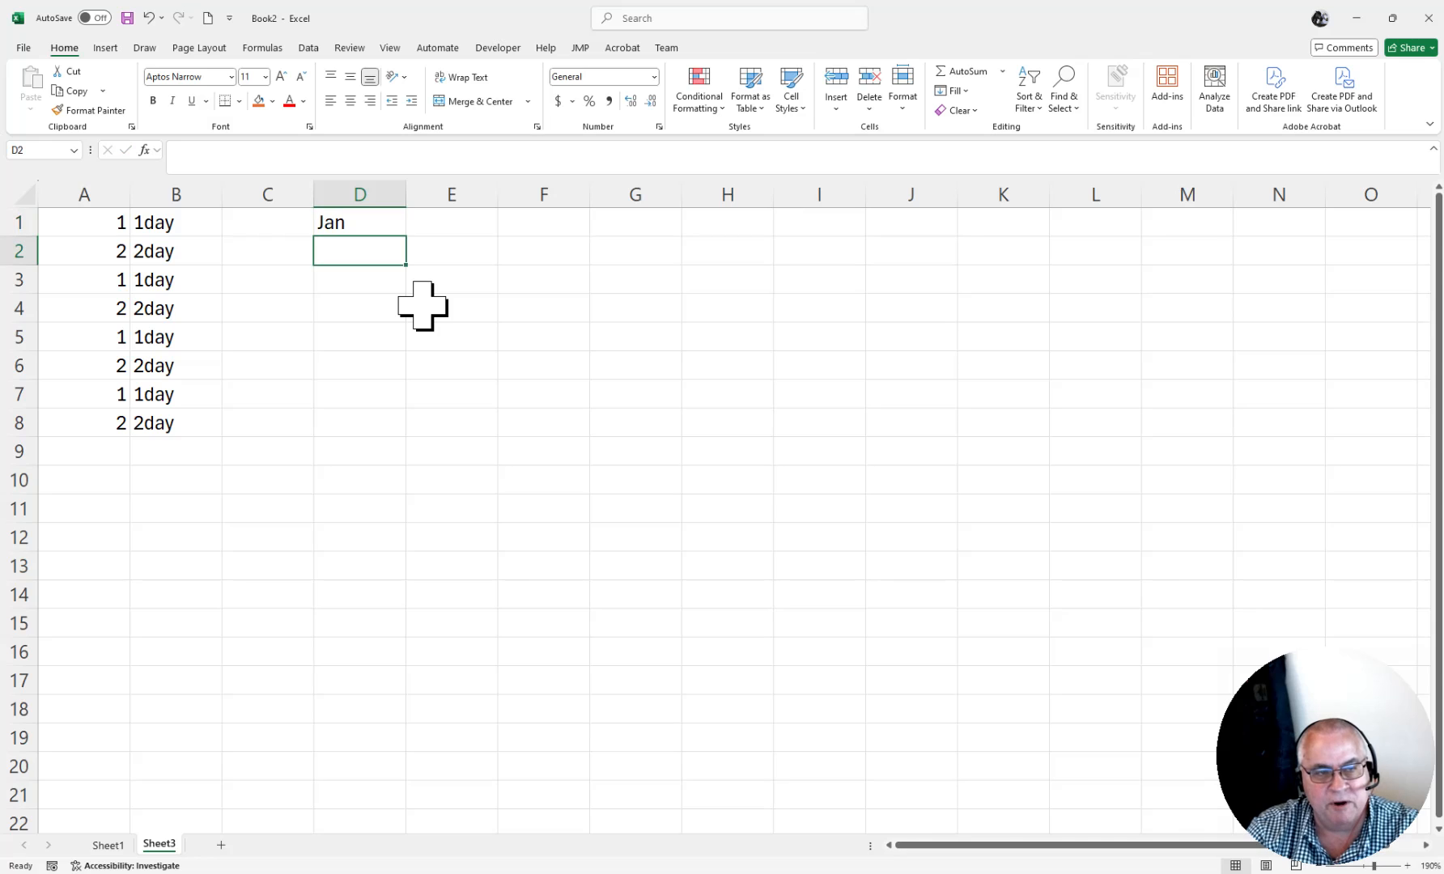
pyautogui.click(369, 226)
pyautogui.moveTo(407, 238); pyautogui.dragTo(410, 547)
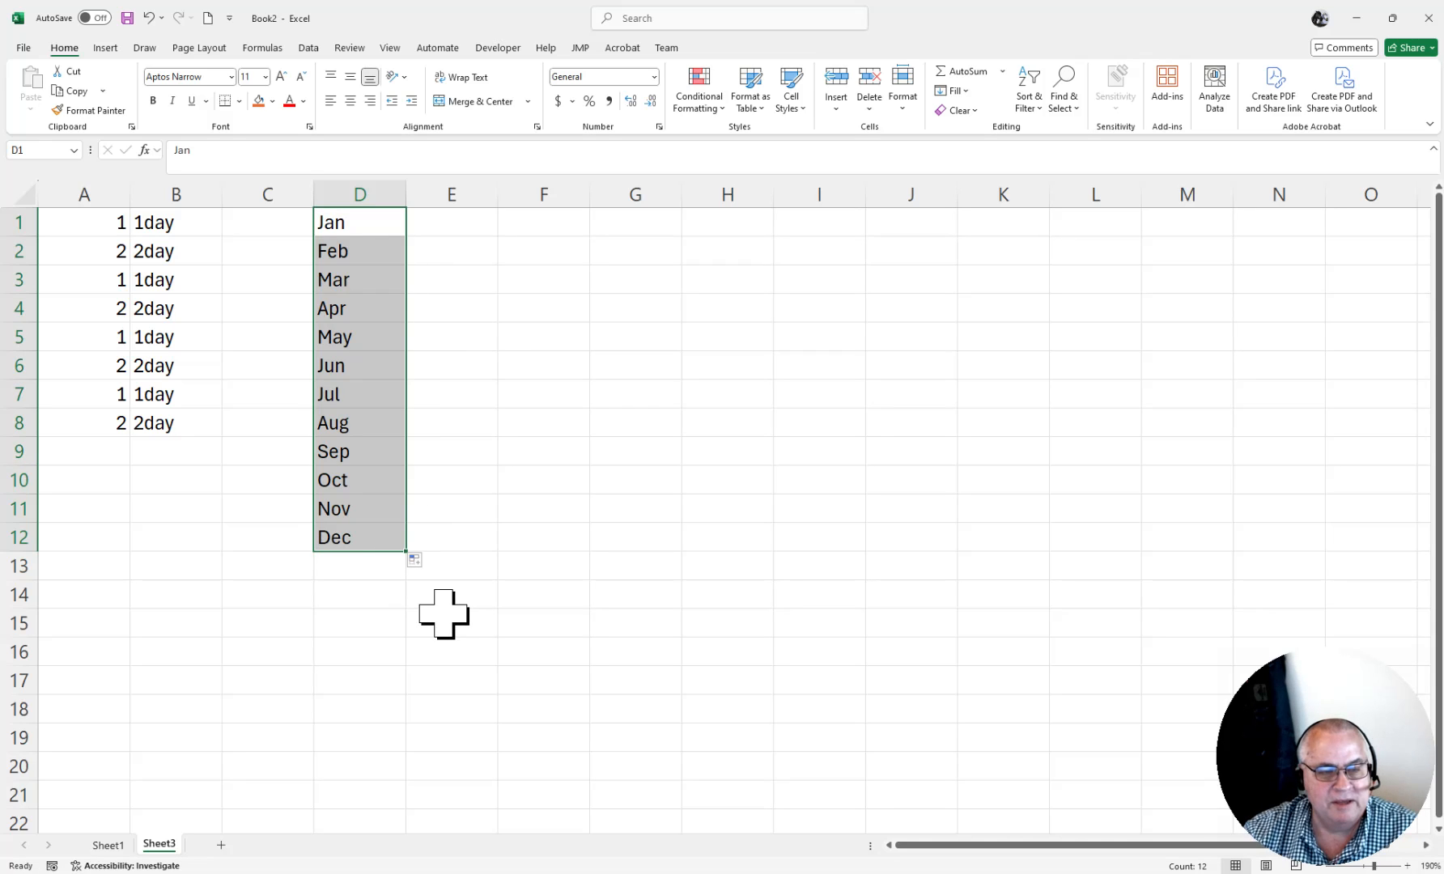
# Step: Try the Copy Cells and Fill Months options on D1:D12, and set the range back to Fill Series
pyautogui.click(416, 560)
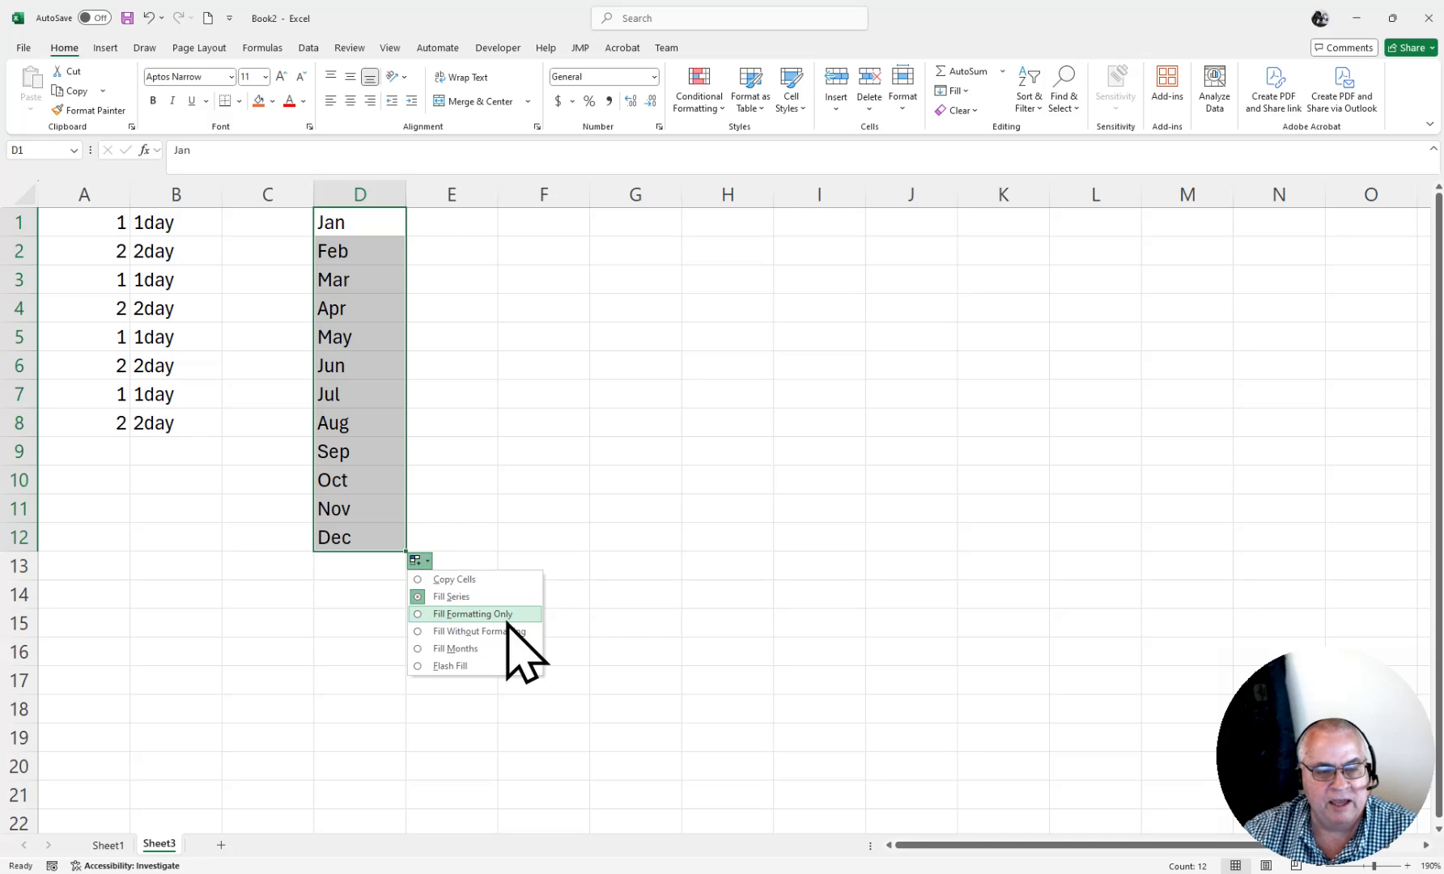
pyautogui.click(477, 583)
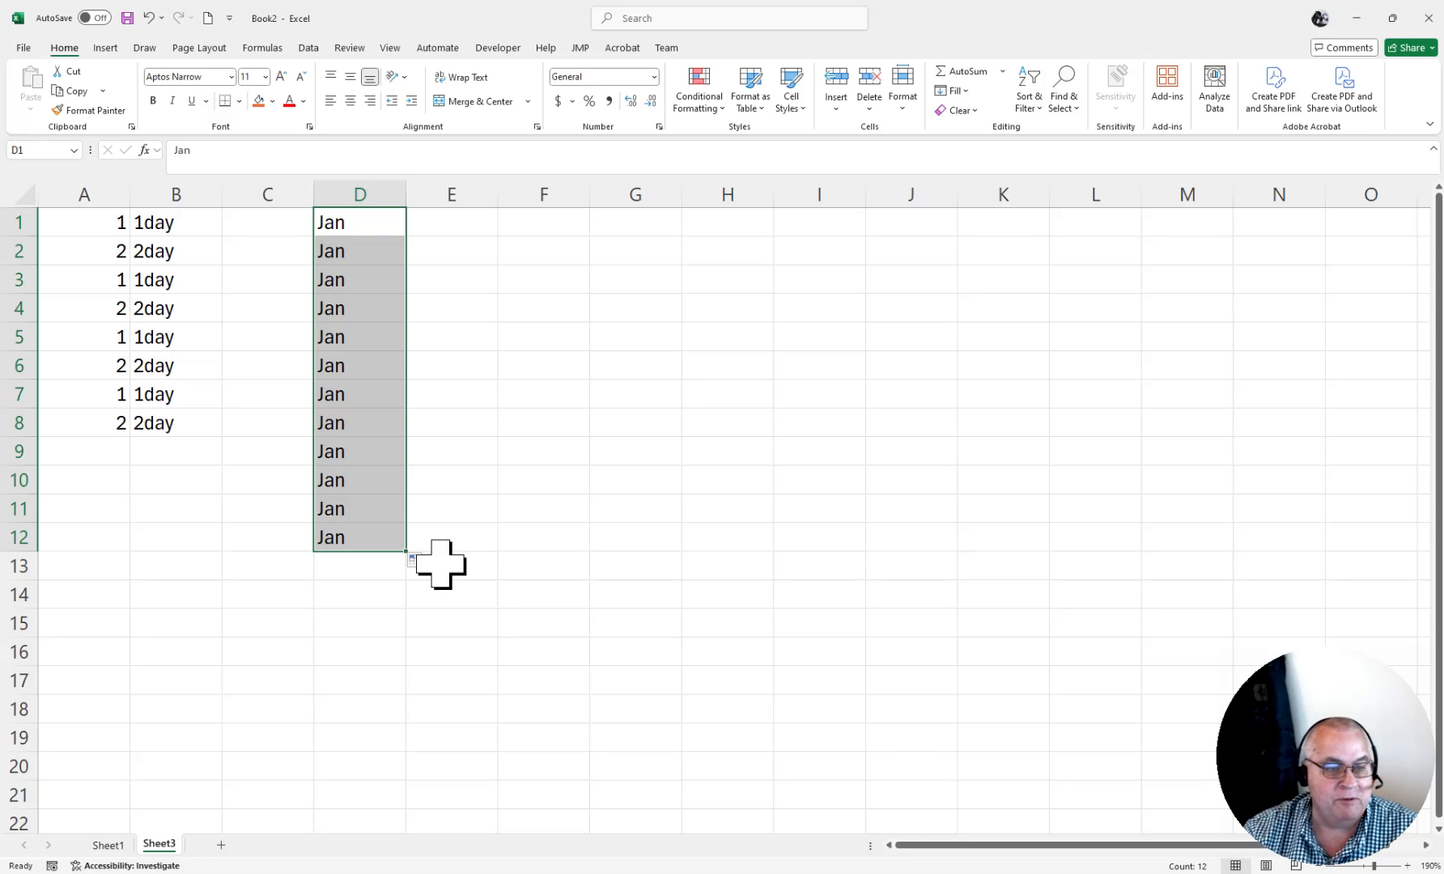
pyautogui.click(416, 560)
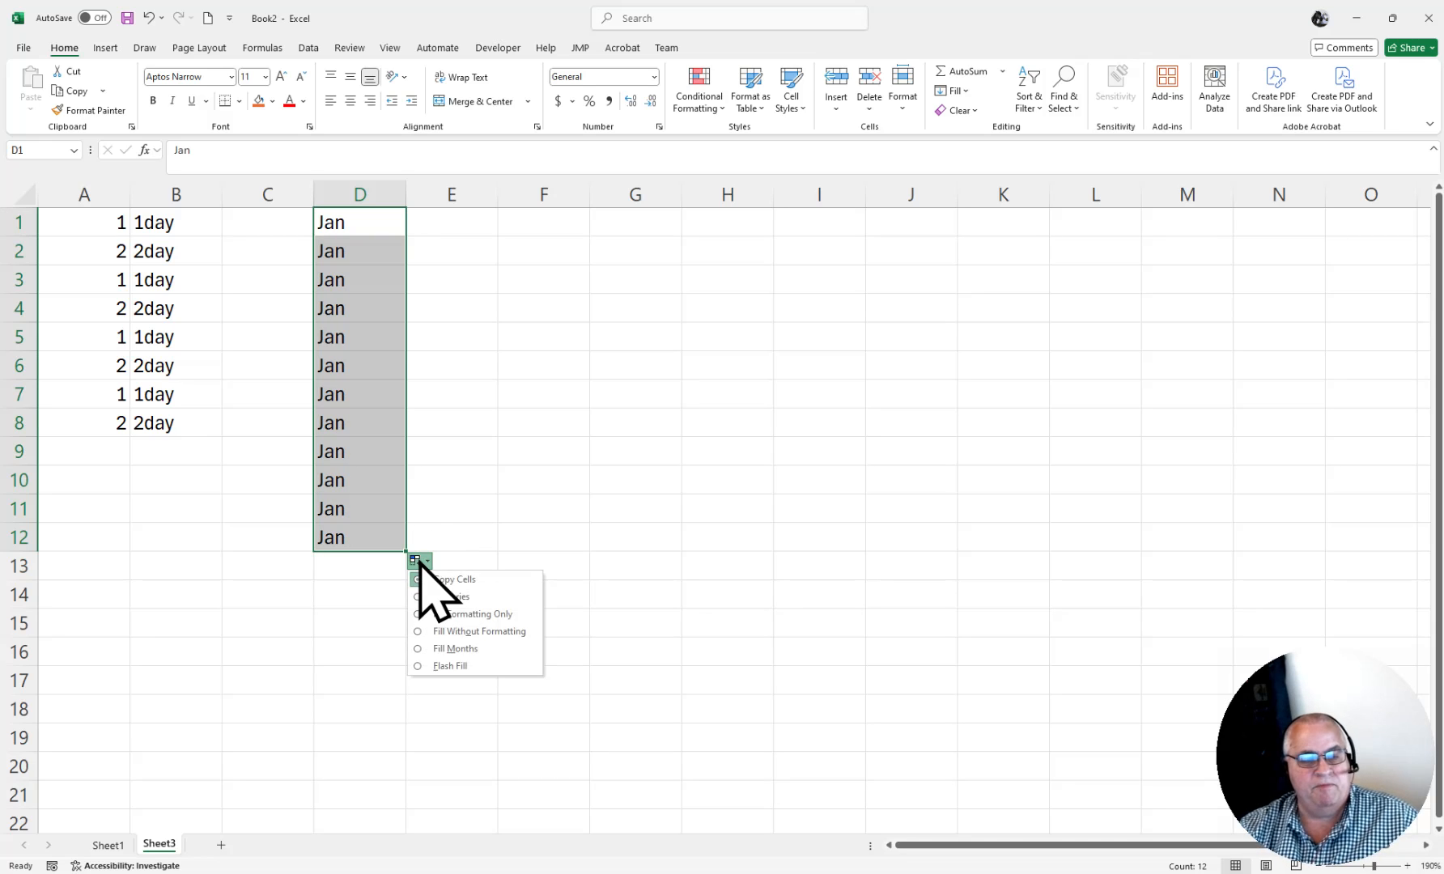
pyautogui.click(485, 649)
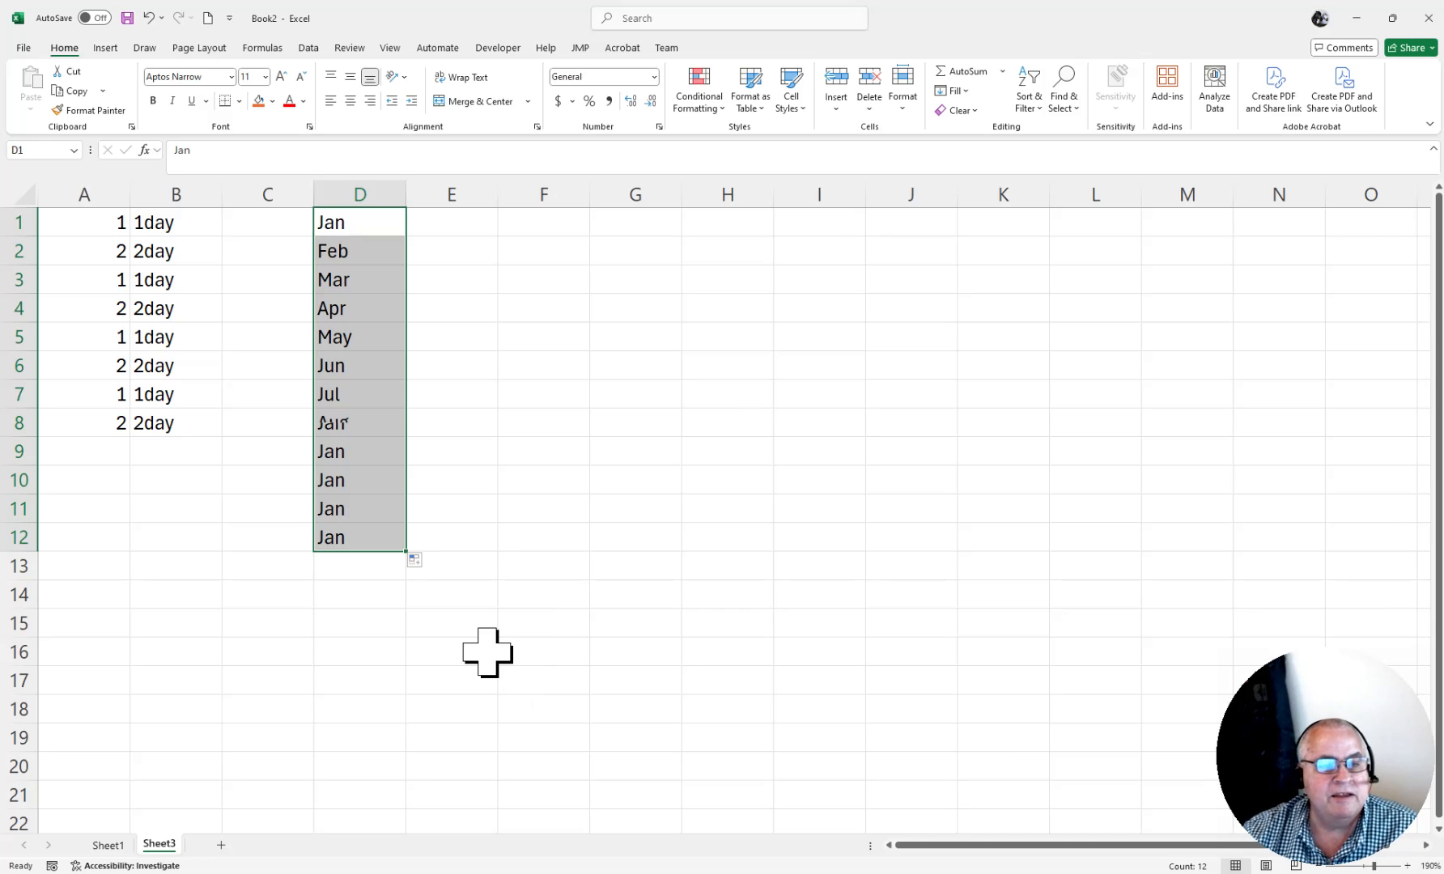
pyautogui.click(416, 560)
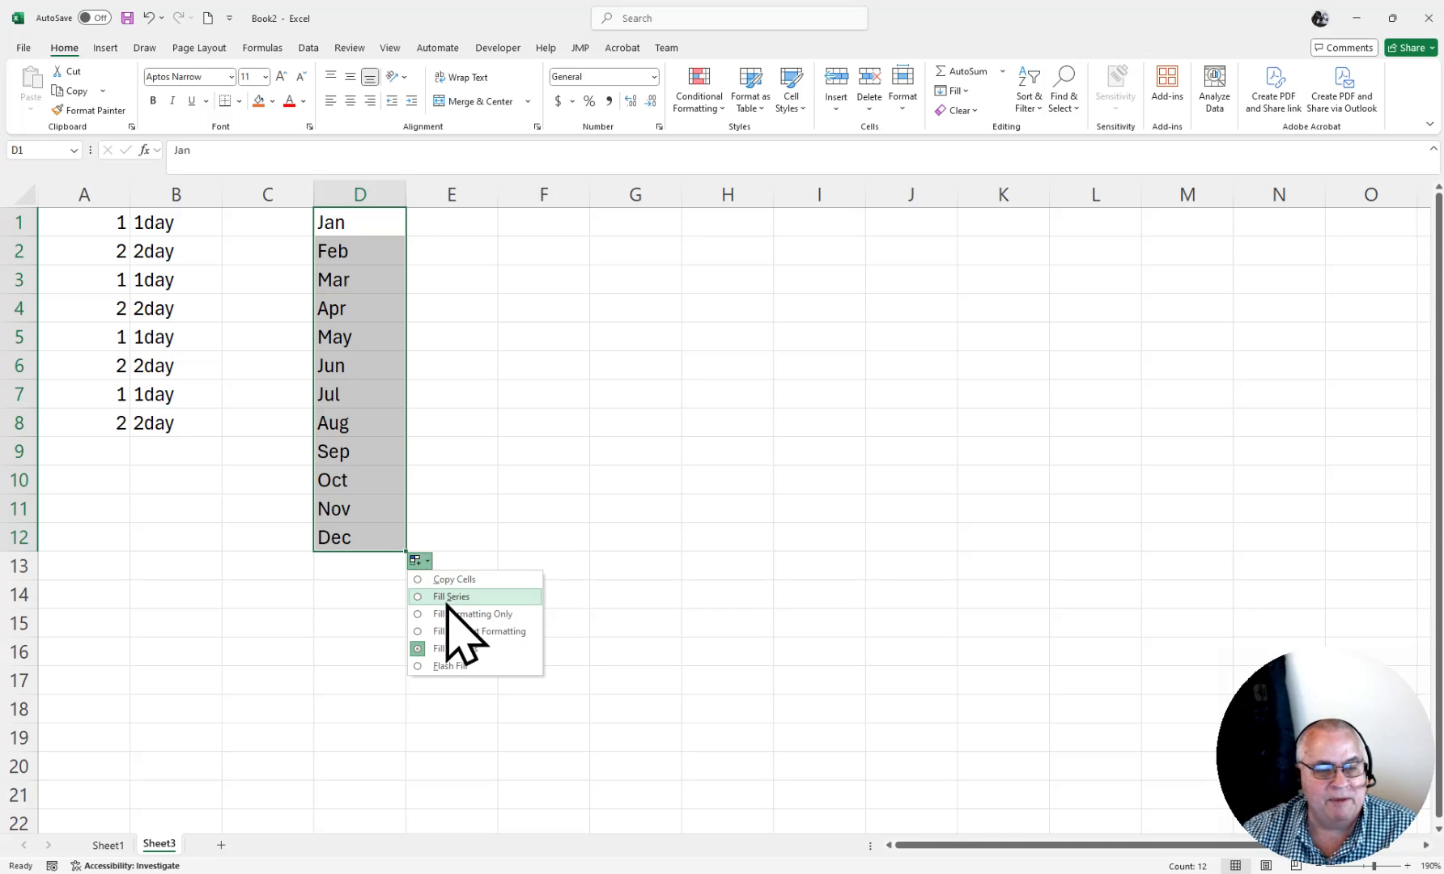
pyautogui.click(445, 602)
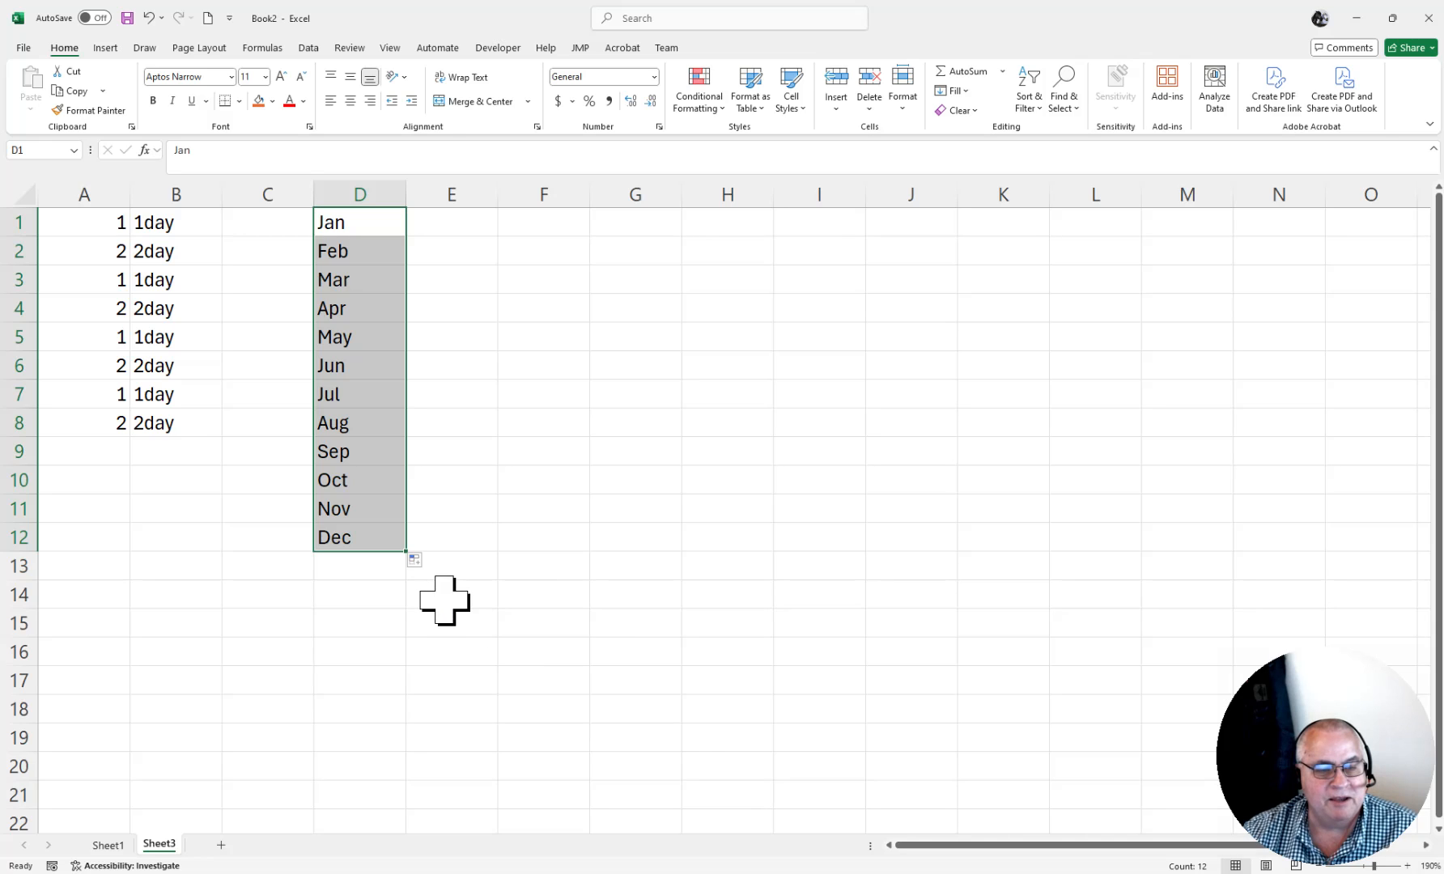
pyautogui.click(417, 562)
pyautogui.click(550, 487)
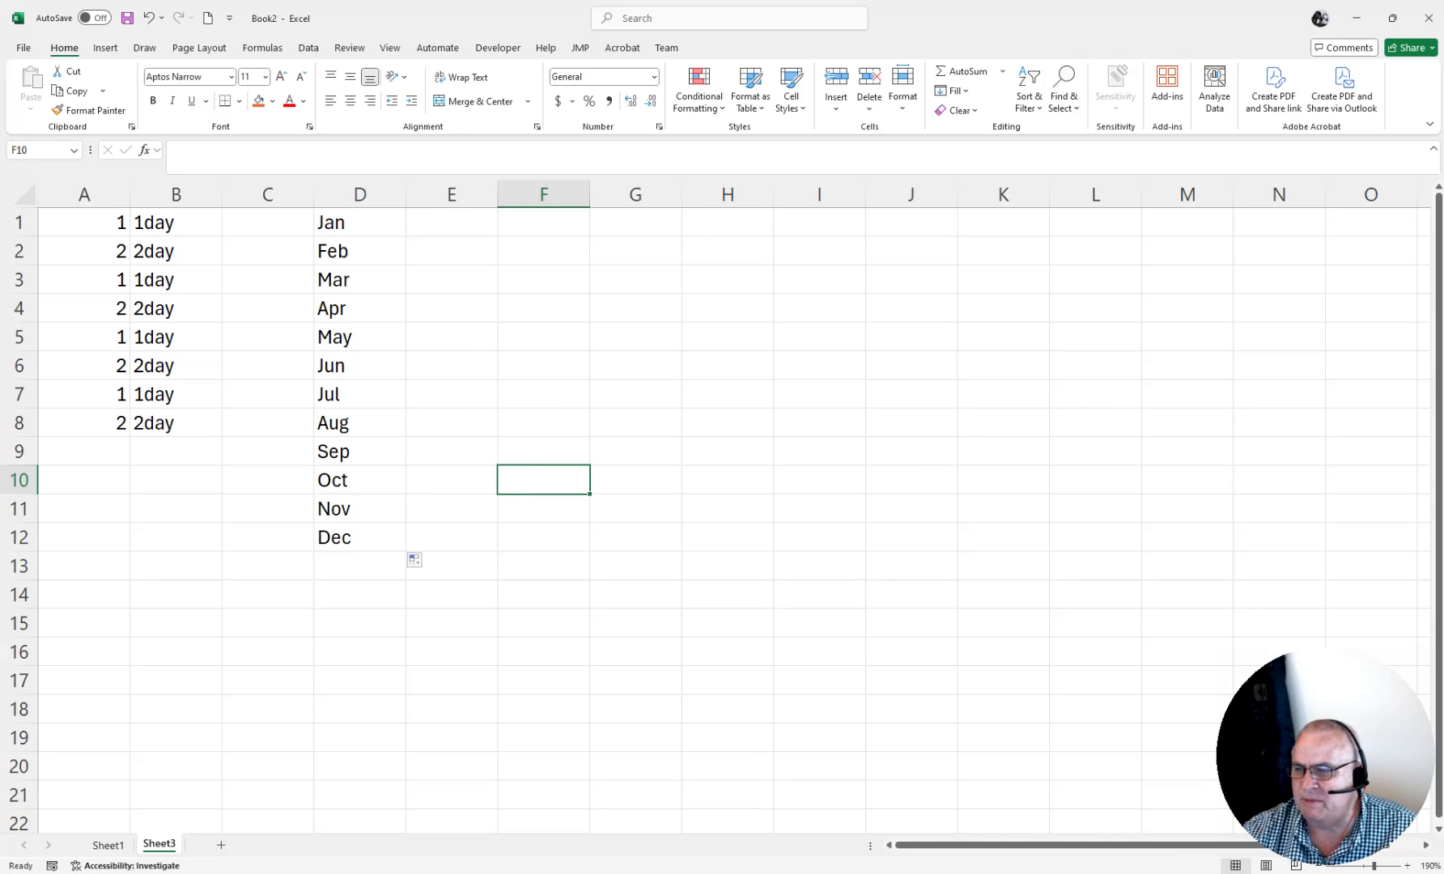
# Step: Apply an orange fill to cell F1 and a yellow fill to cell F2
pyautogui.hotkey('alt', 'Tab')
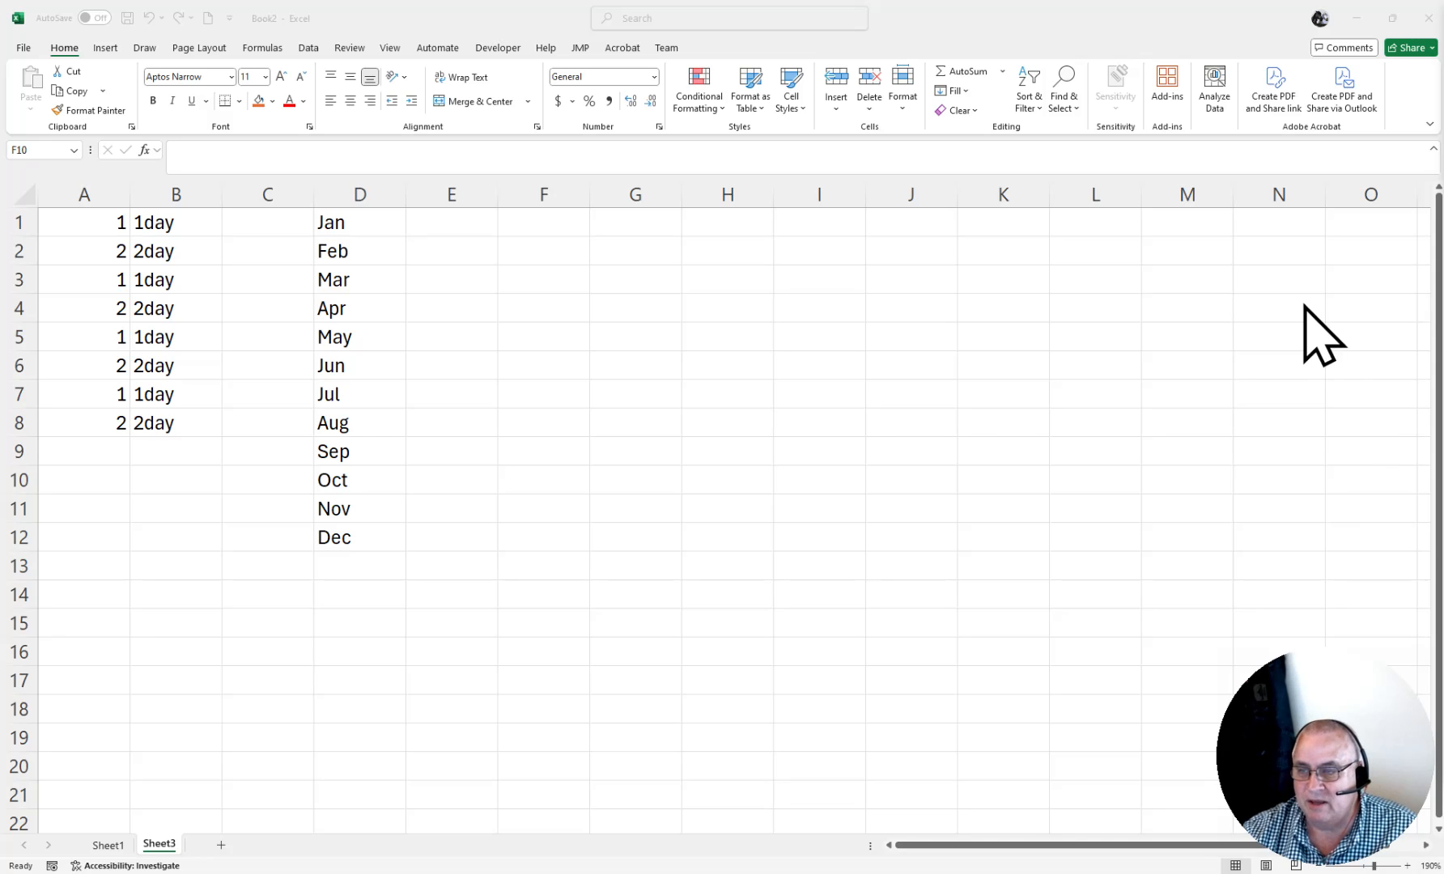
pyautogui.click(537, 226)
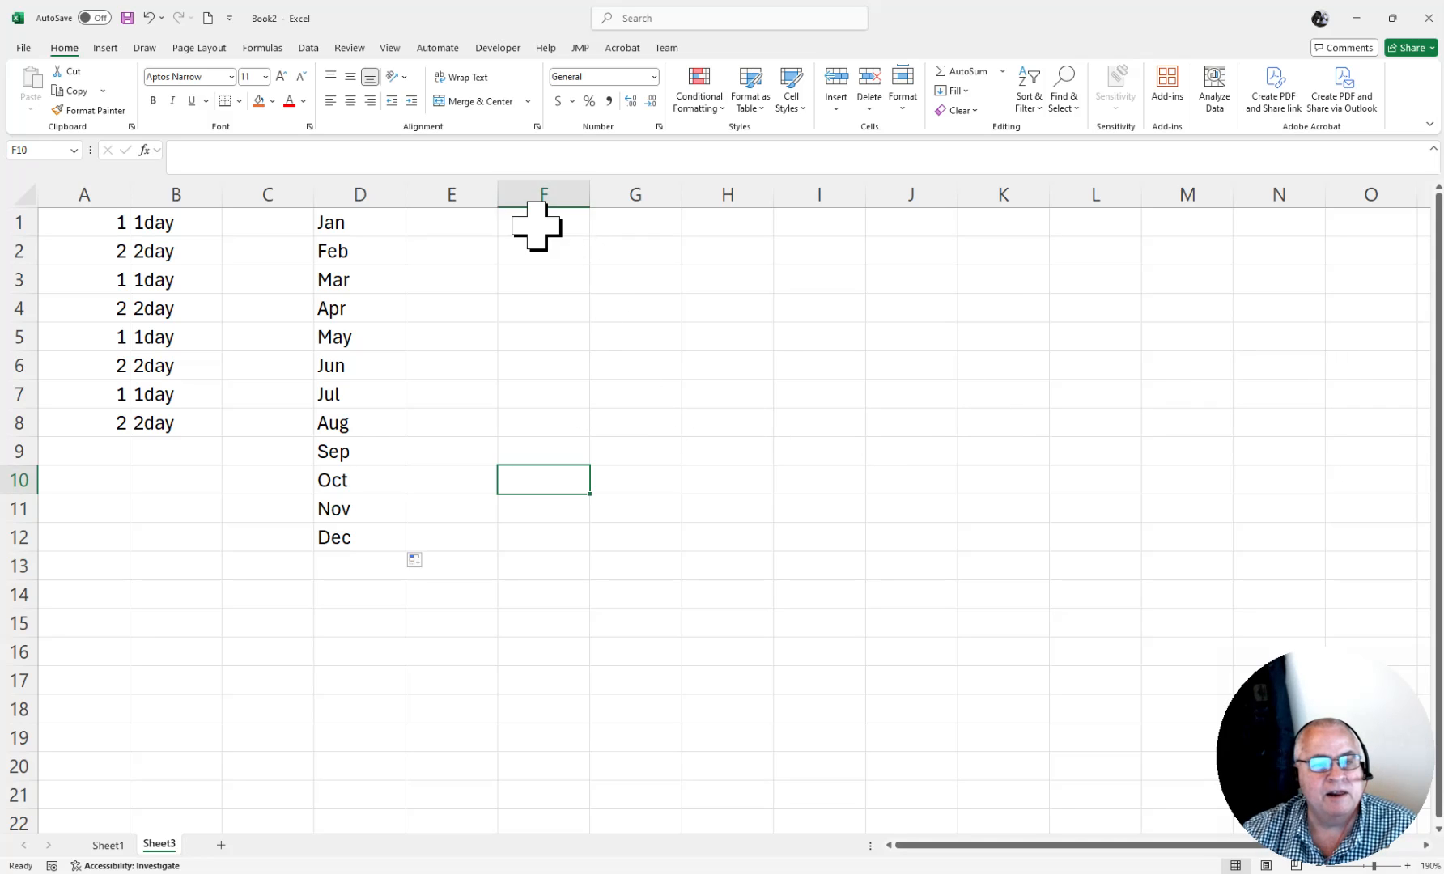
pyautogui.click(537, 227)
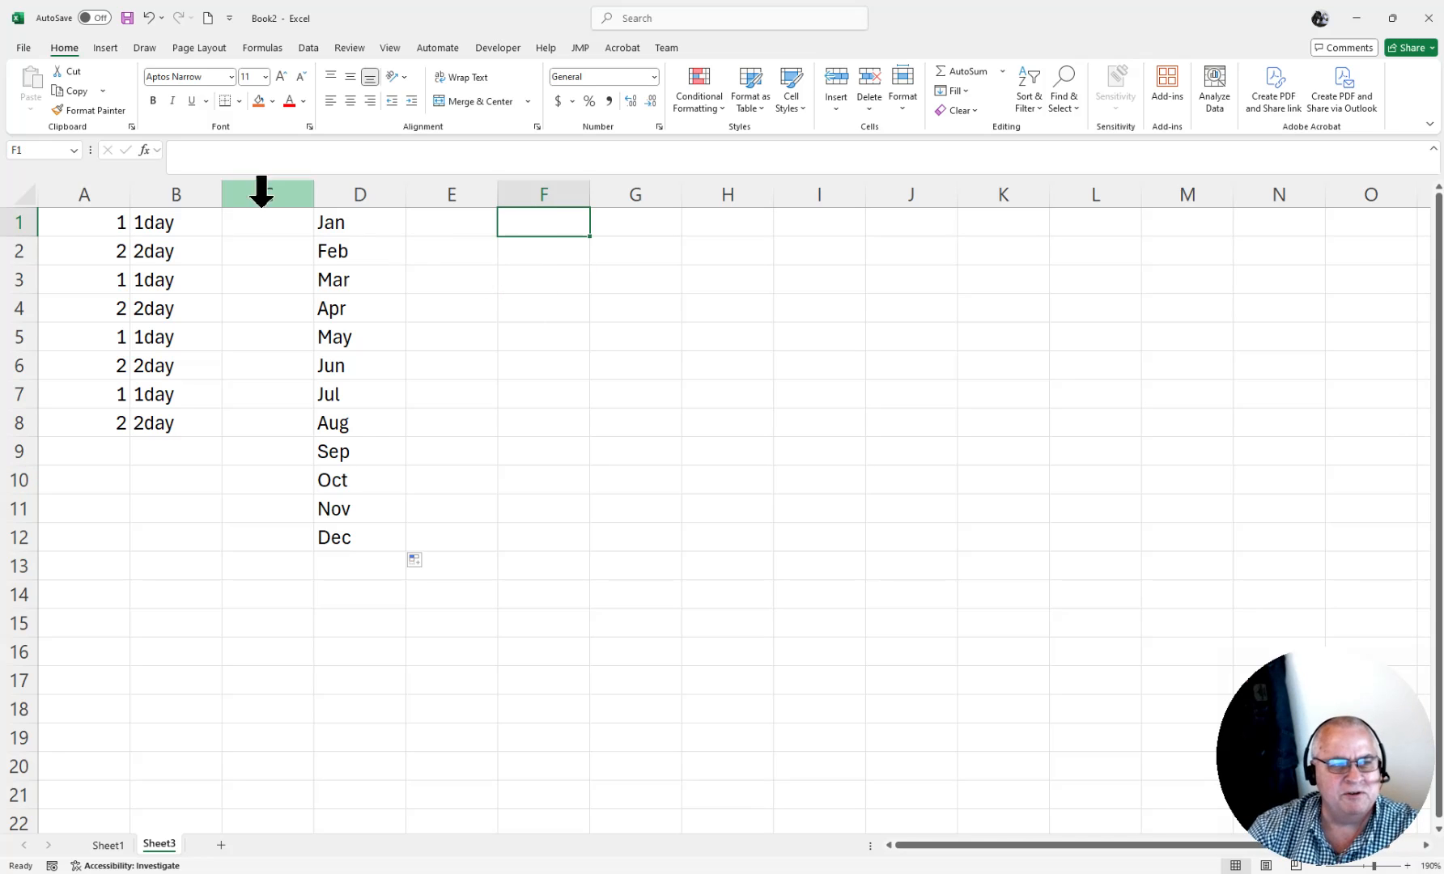
pyautogui.click(259, 100)
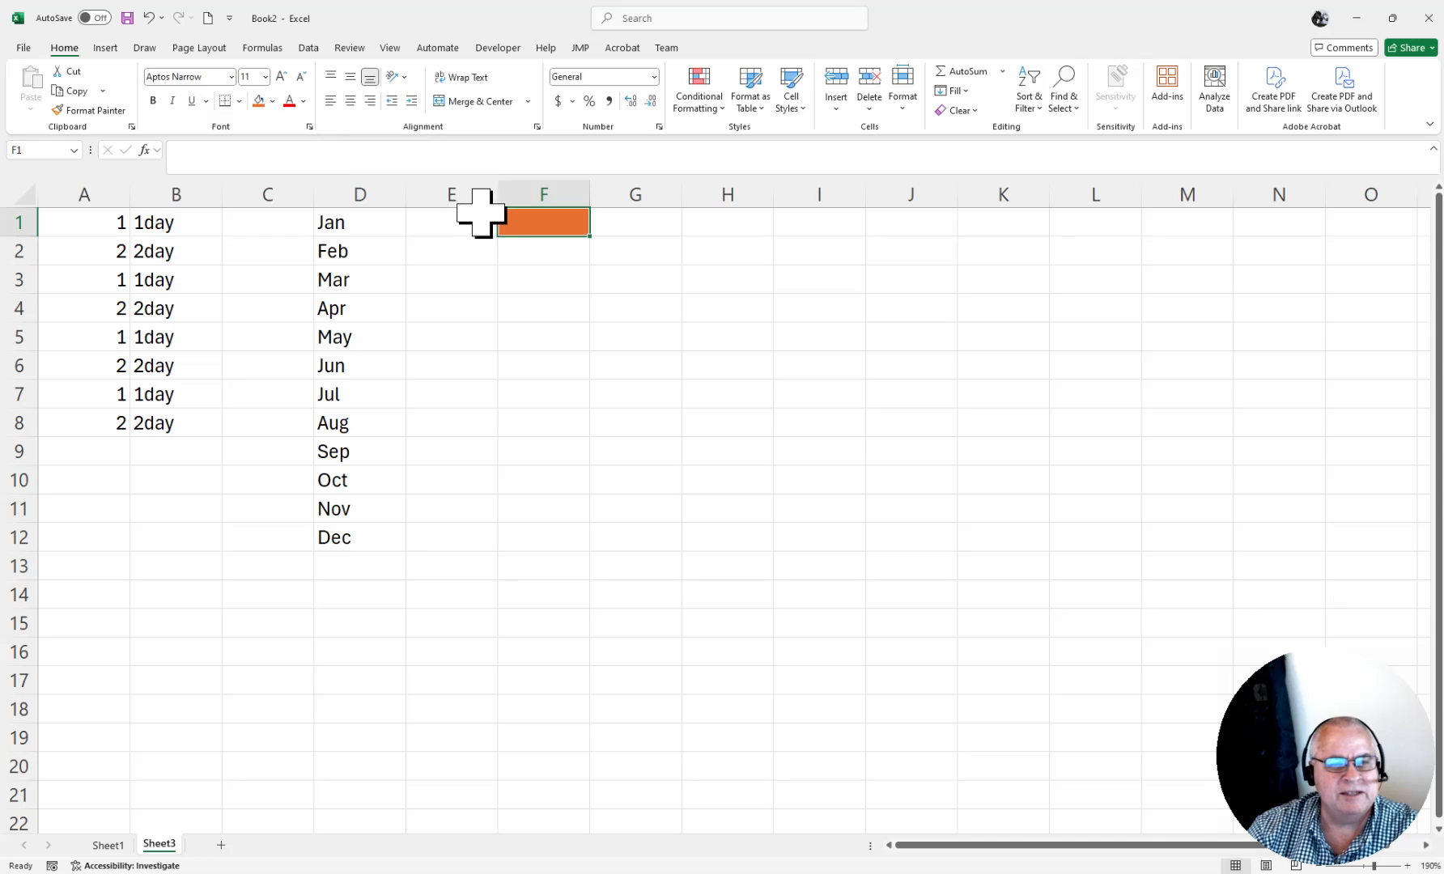
pyautogui.click(517, 248)
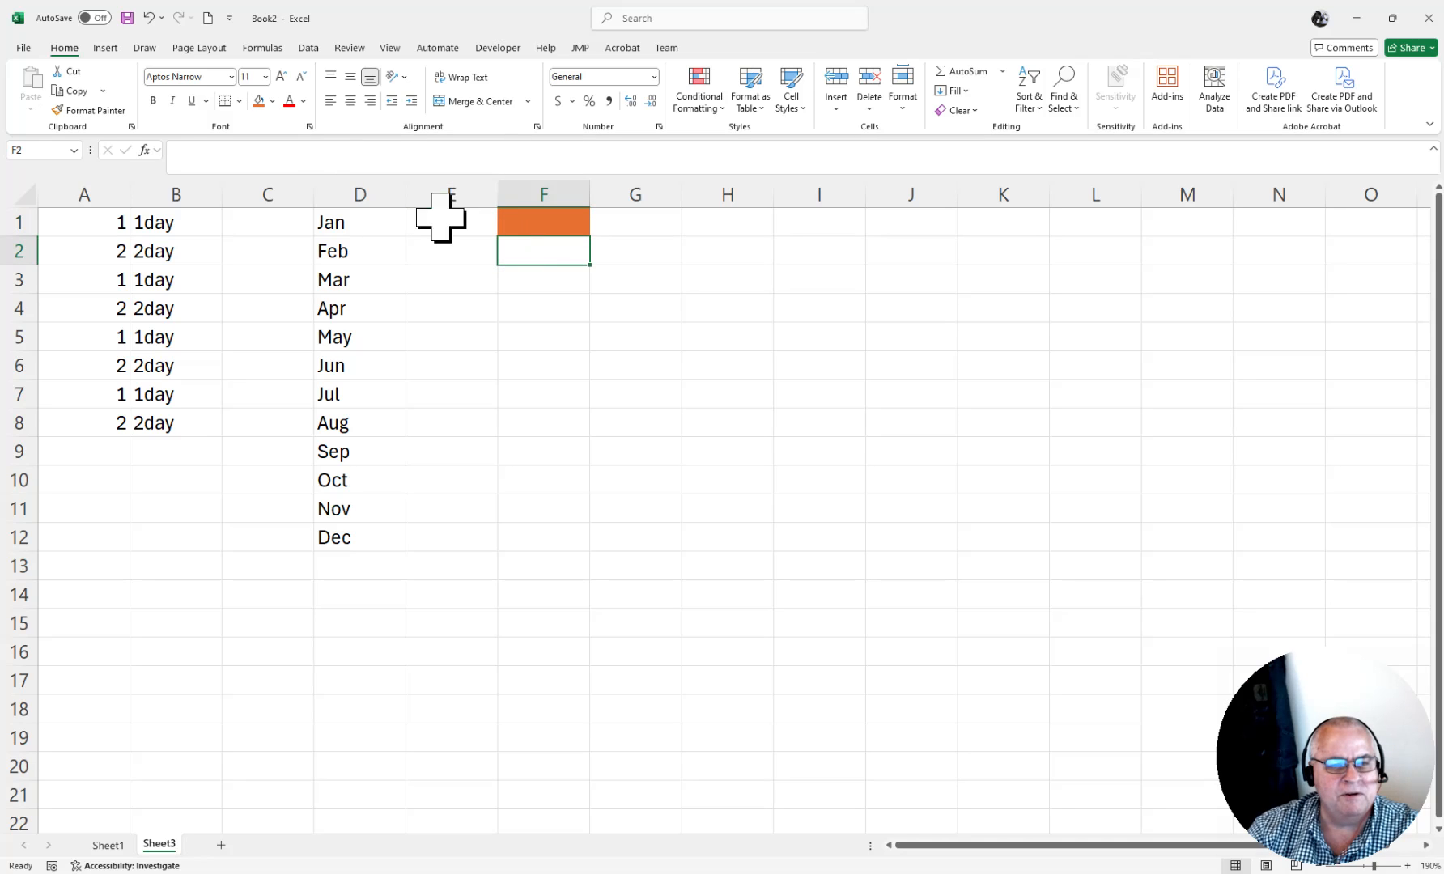
pyautogui.click(273, 102)
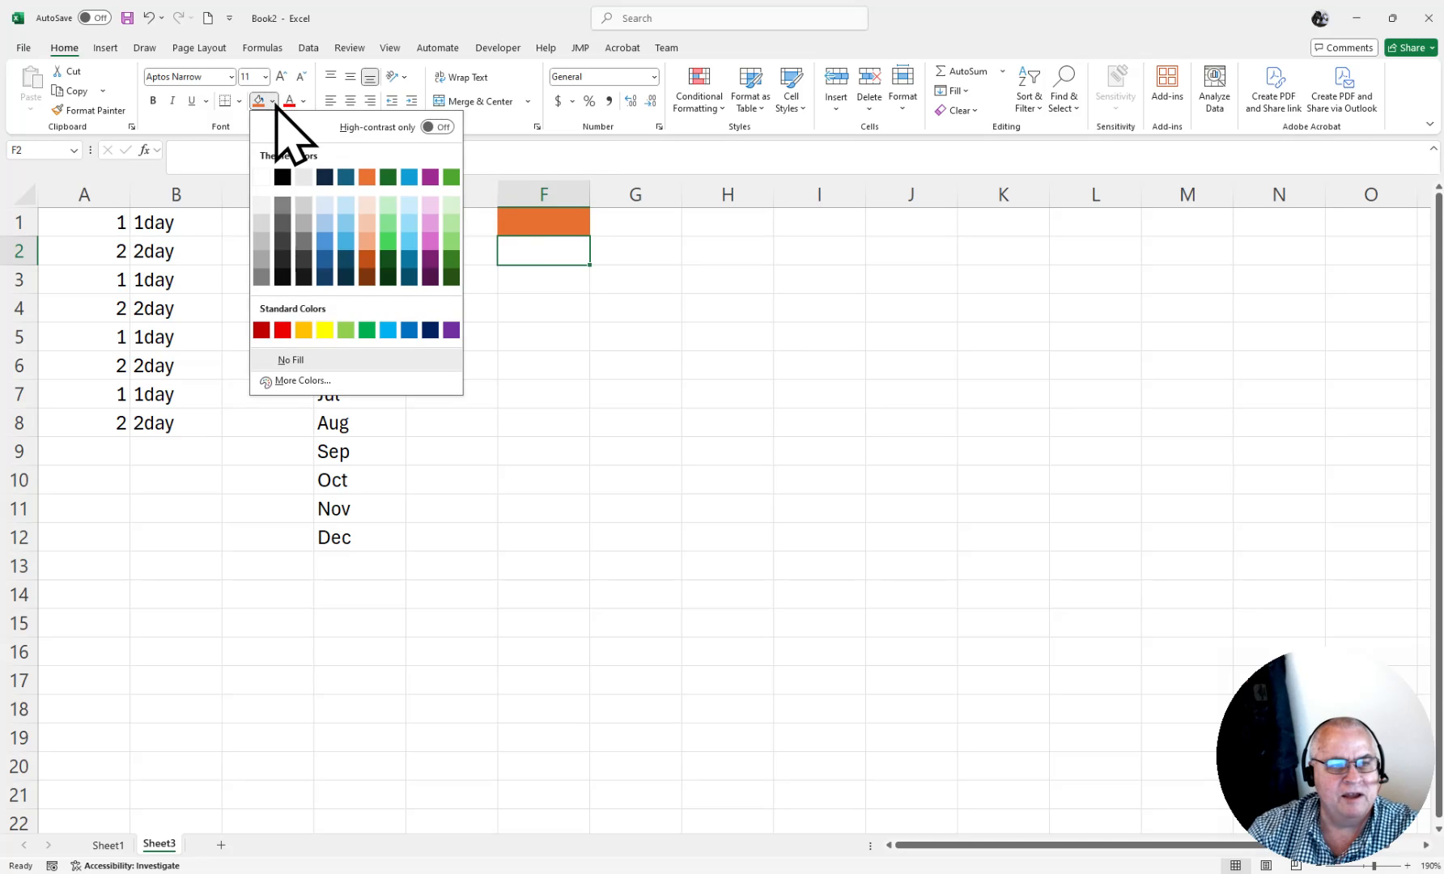
pyautogui.click(325, 331)
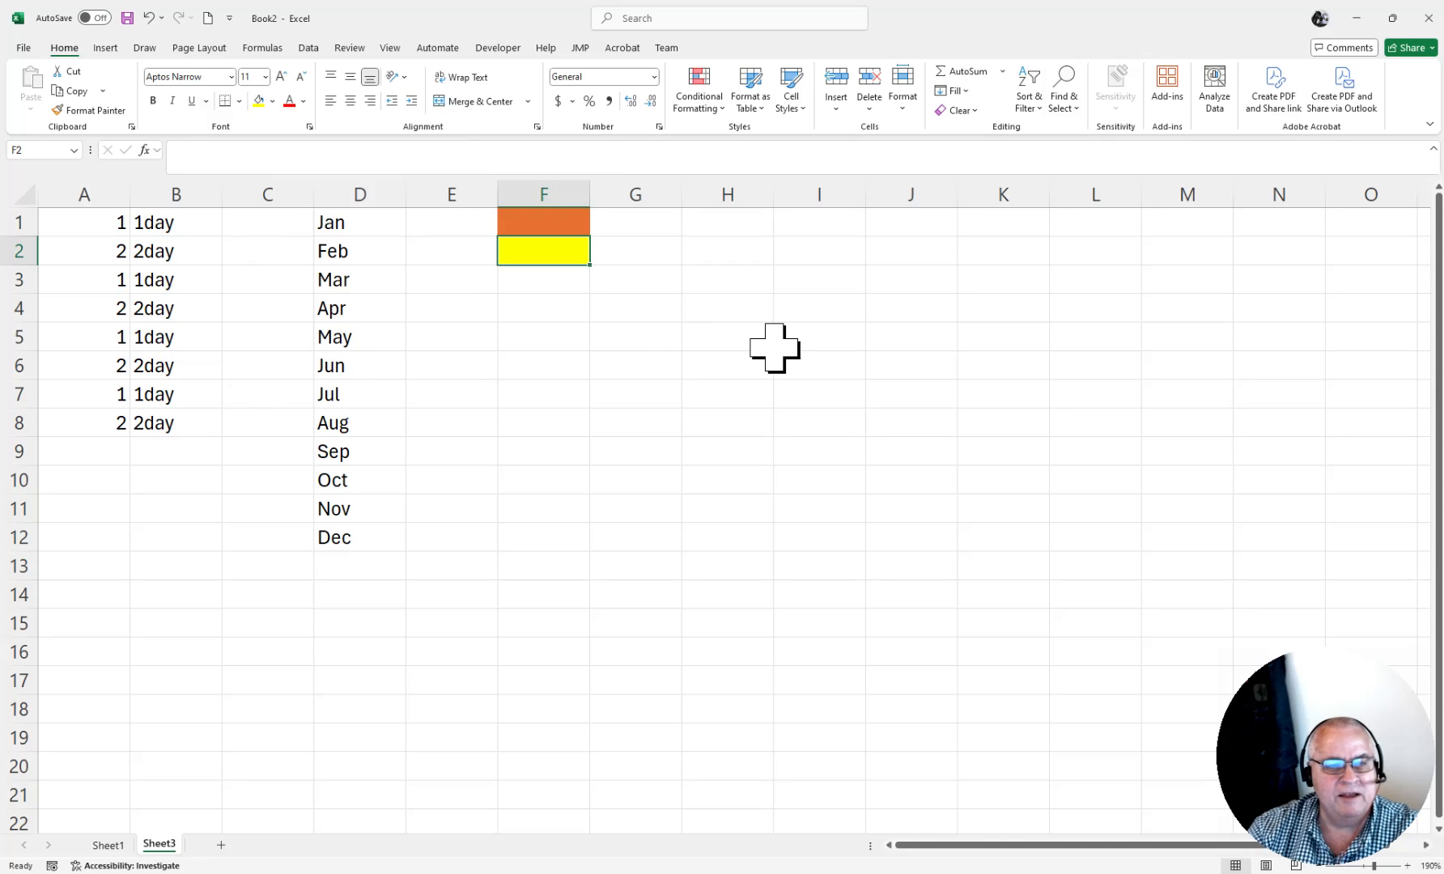
pyautogui.click(621, 314)
pyautogui.click(568, 216)
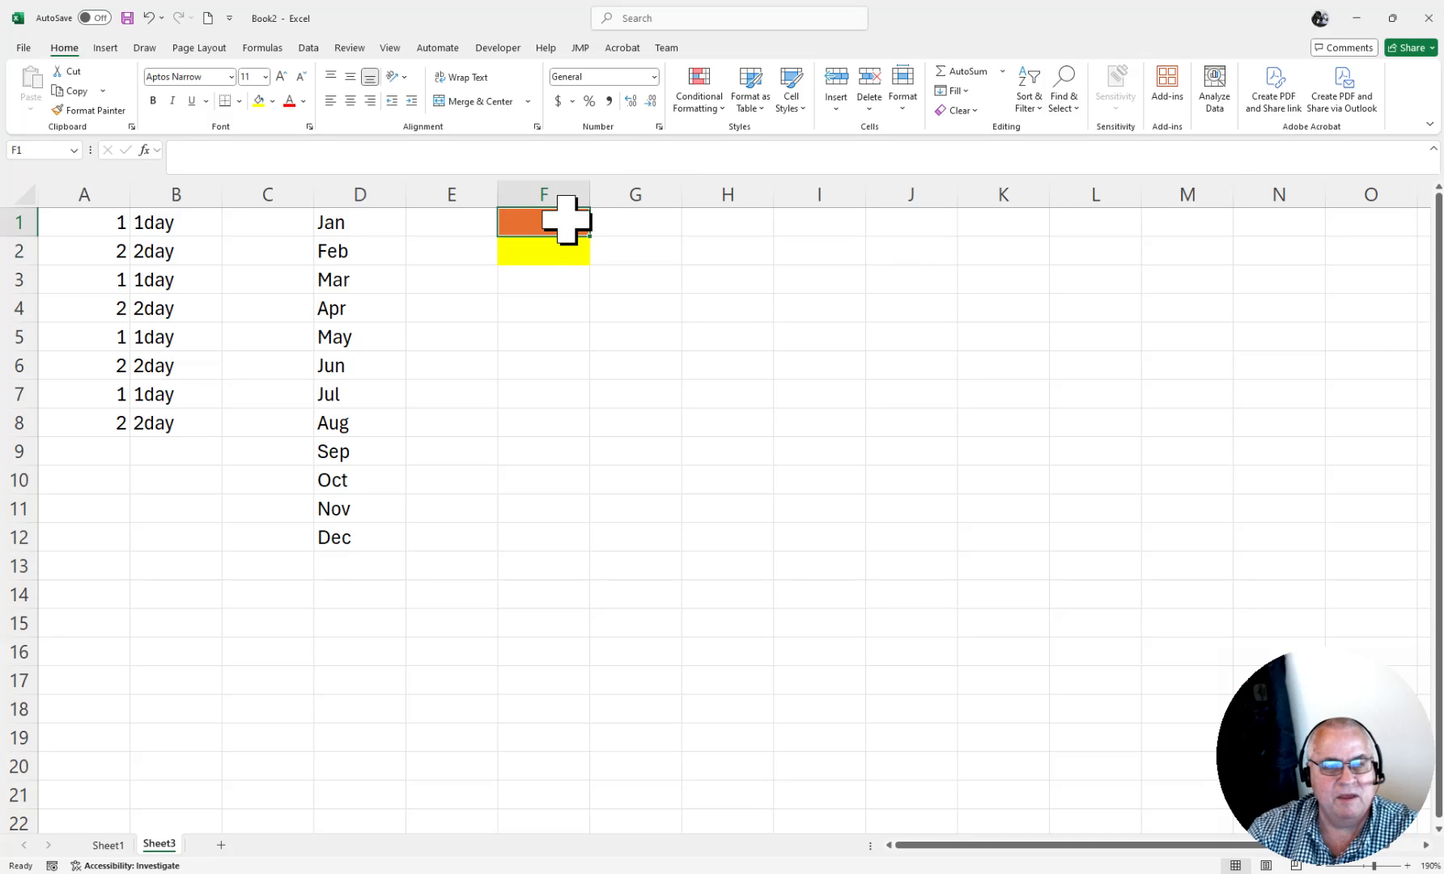
# Step: Enter the numbers 3, 4, 5, 6 and 7 in cells F3 through F7
pyautogui.click(556, 279)
pyautogui.write('3')
pyautogui.press('Return')
pyautogui.write('4')
pyautogui.press('Return')
pyautogui.write('5')
pyautogui.press('Return')
pyautogui.write('6')
pyautogui.press('Return')
pyautogui.write('7')
# Step: Enter 8 in the orange cell F1 and 9 in the yellow cell F2
pyautogui.click(555, 224)
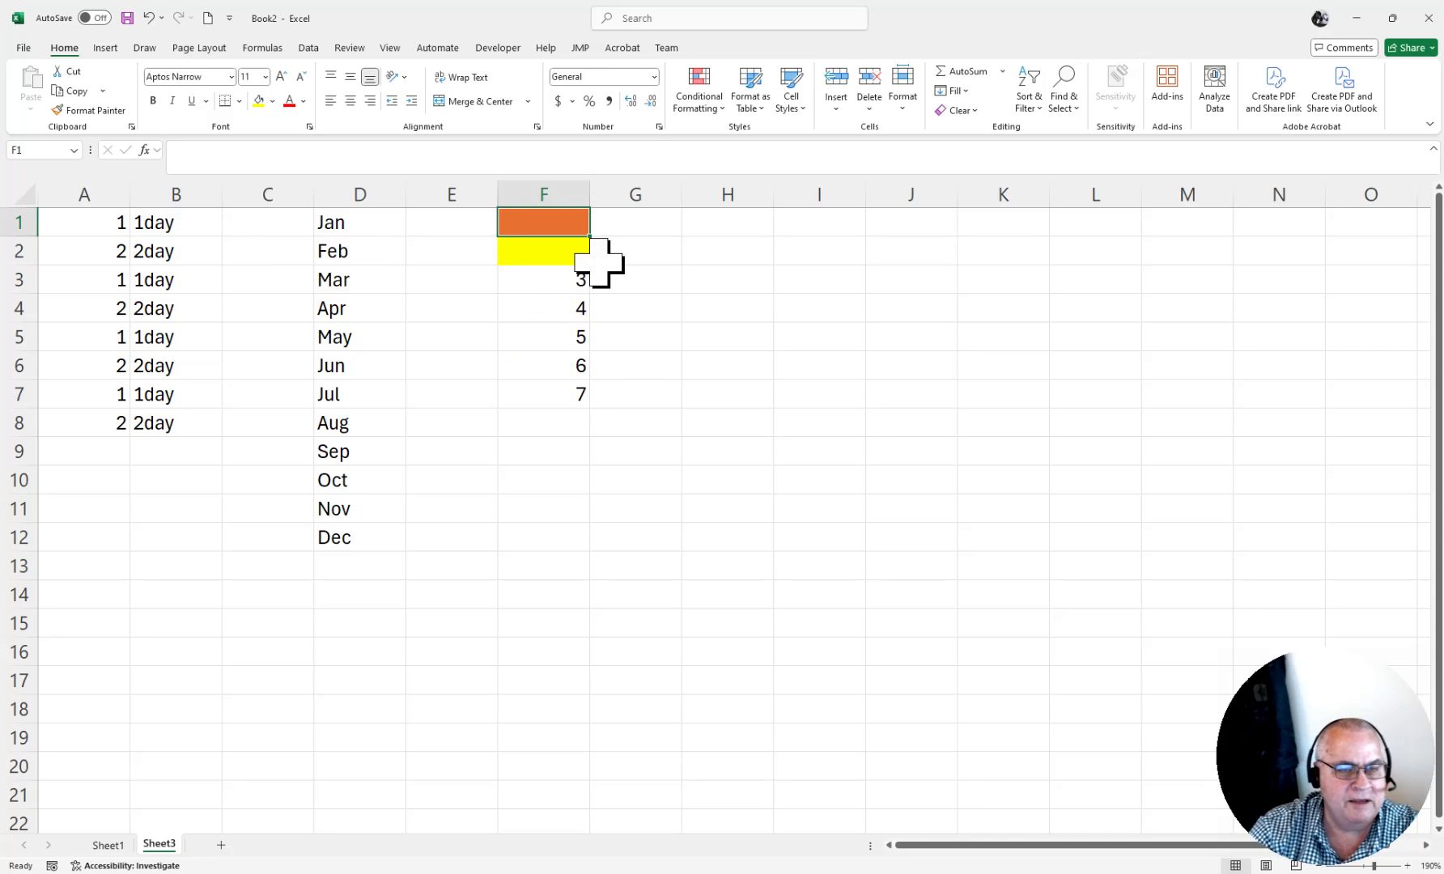
pyautogui.write('8')
pyautogui.press('Return')
pyautogui.write('9')
pyautogui.press('Return')
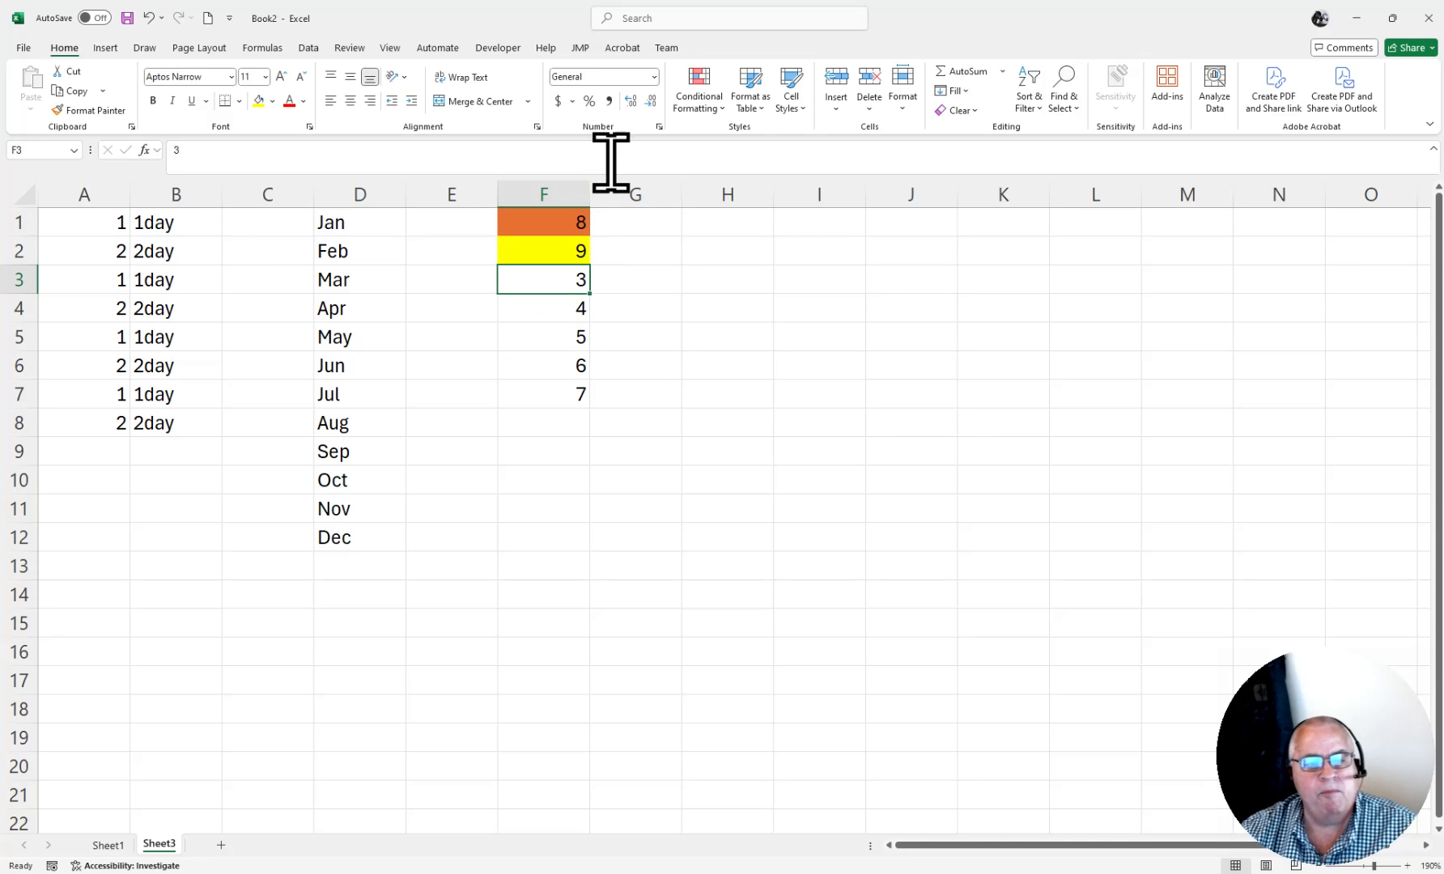
# Step: Try extending F1:F2 down to F7 with the Fill Formatting Only option, and undo the fill
pyautogui.moveTo(567, 227); pyautogui.dragTo(565, 243)
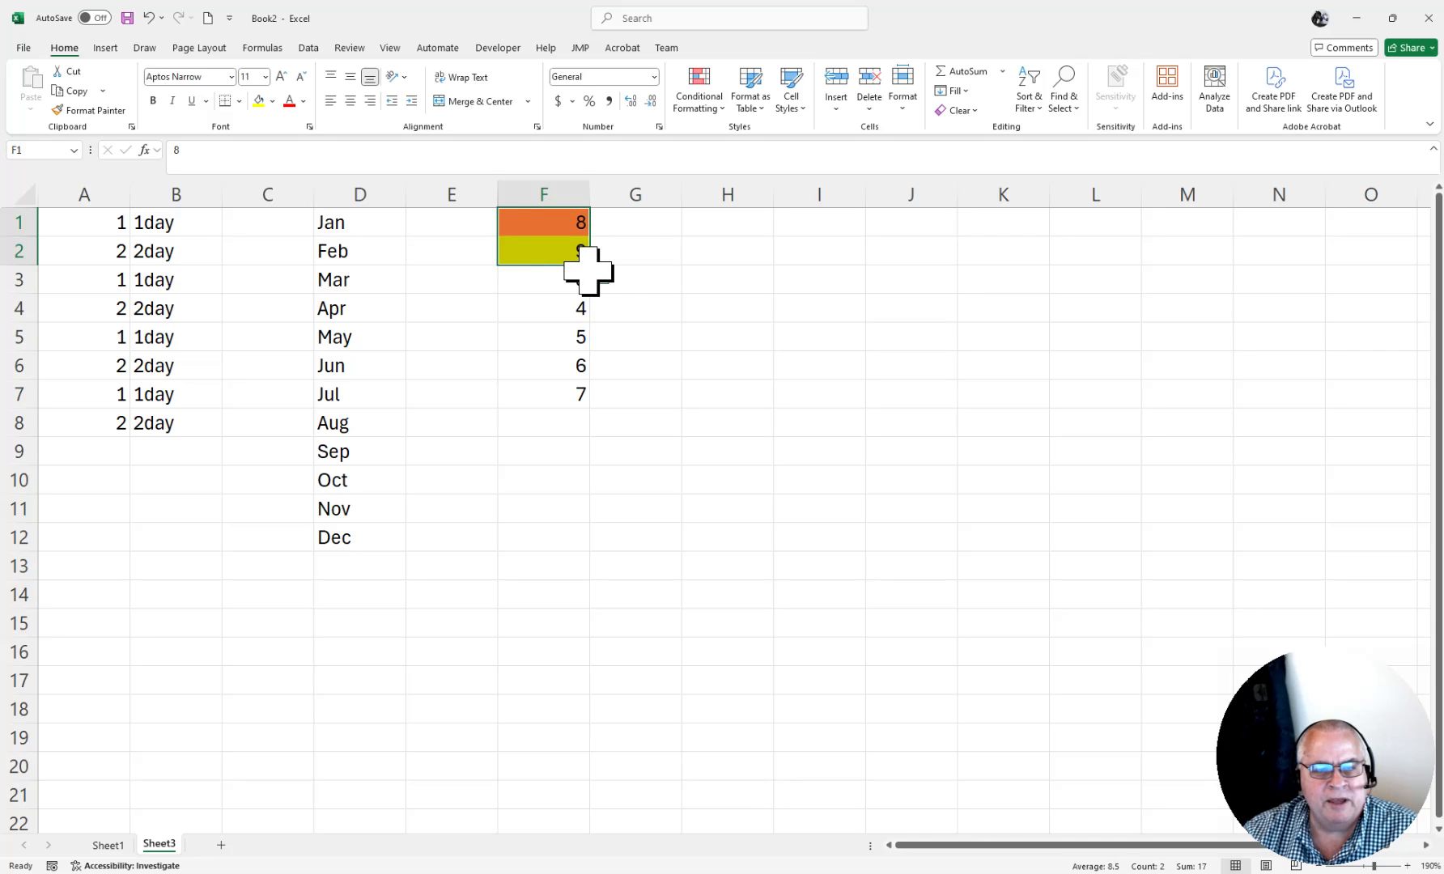
pyautogui.moveTo(595, 267); pyautogui.dragTo(587, 404)
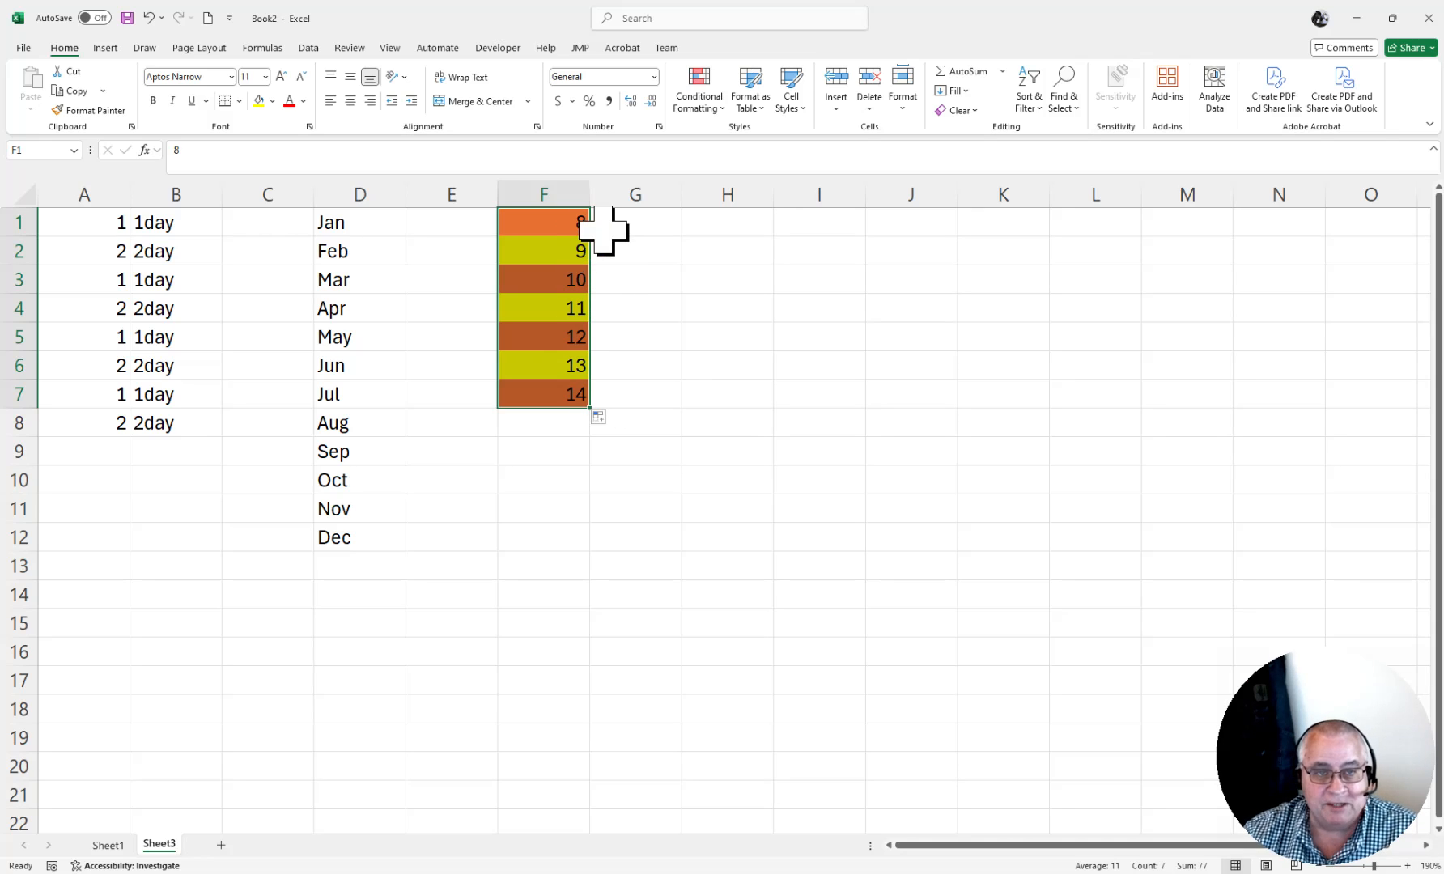
pyautogui.click(599, 418)
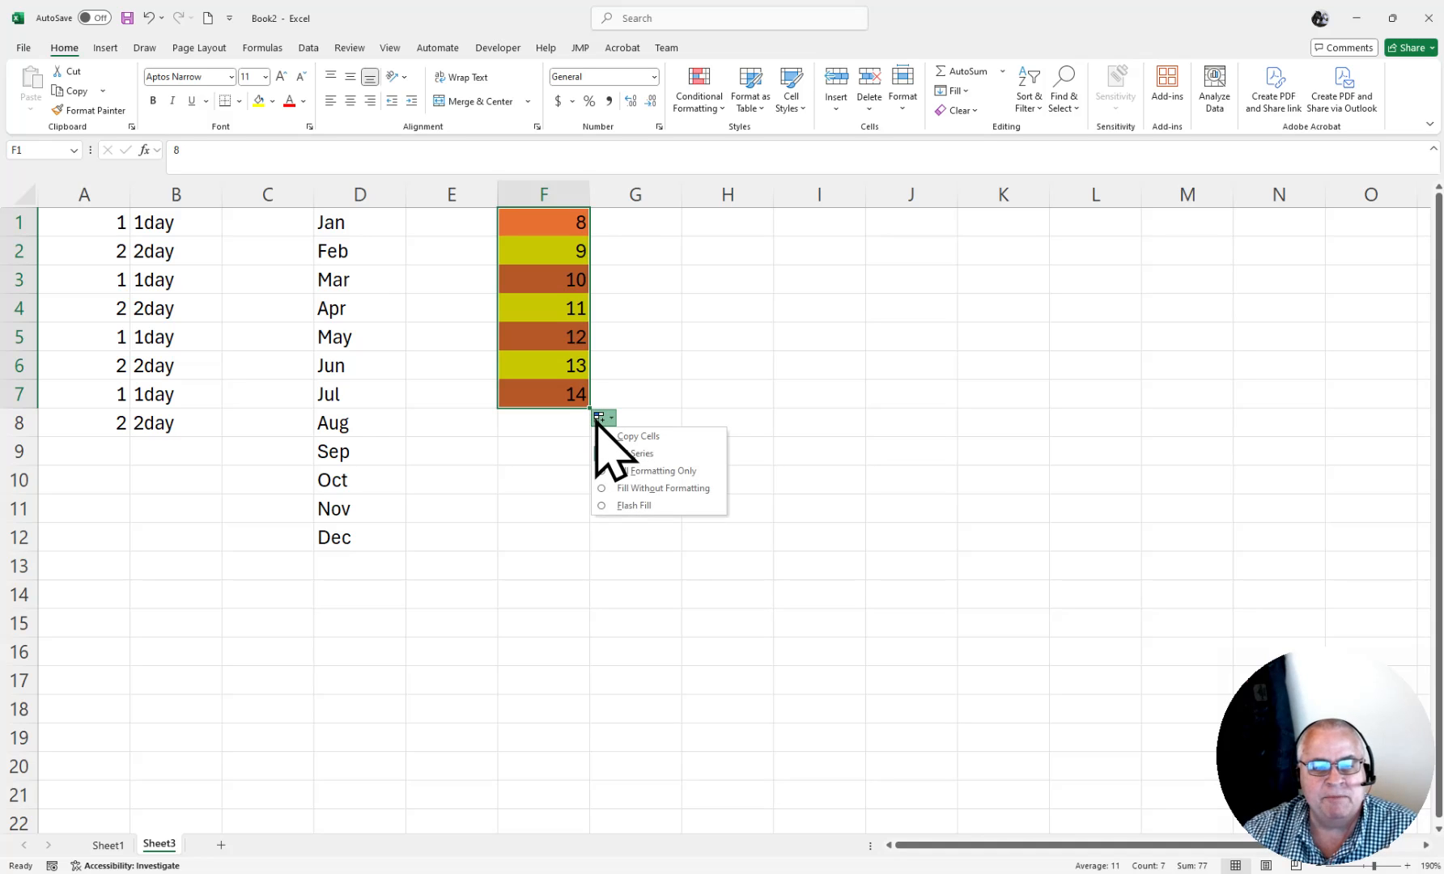
pyautogui.click(667, 473)
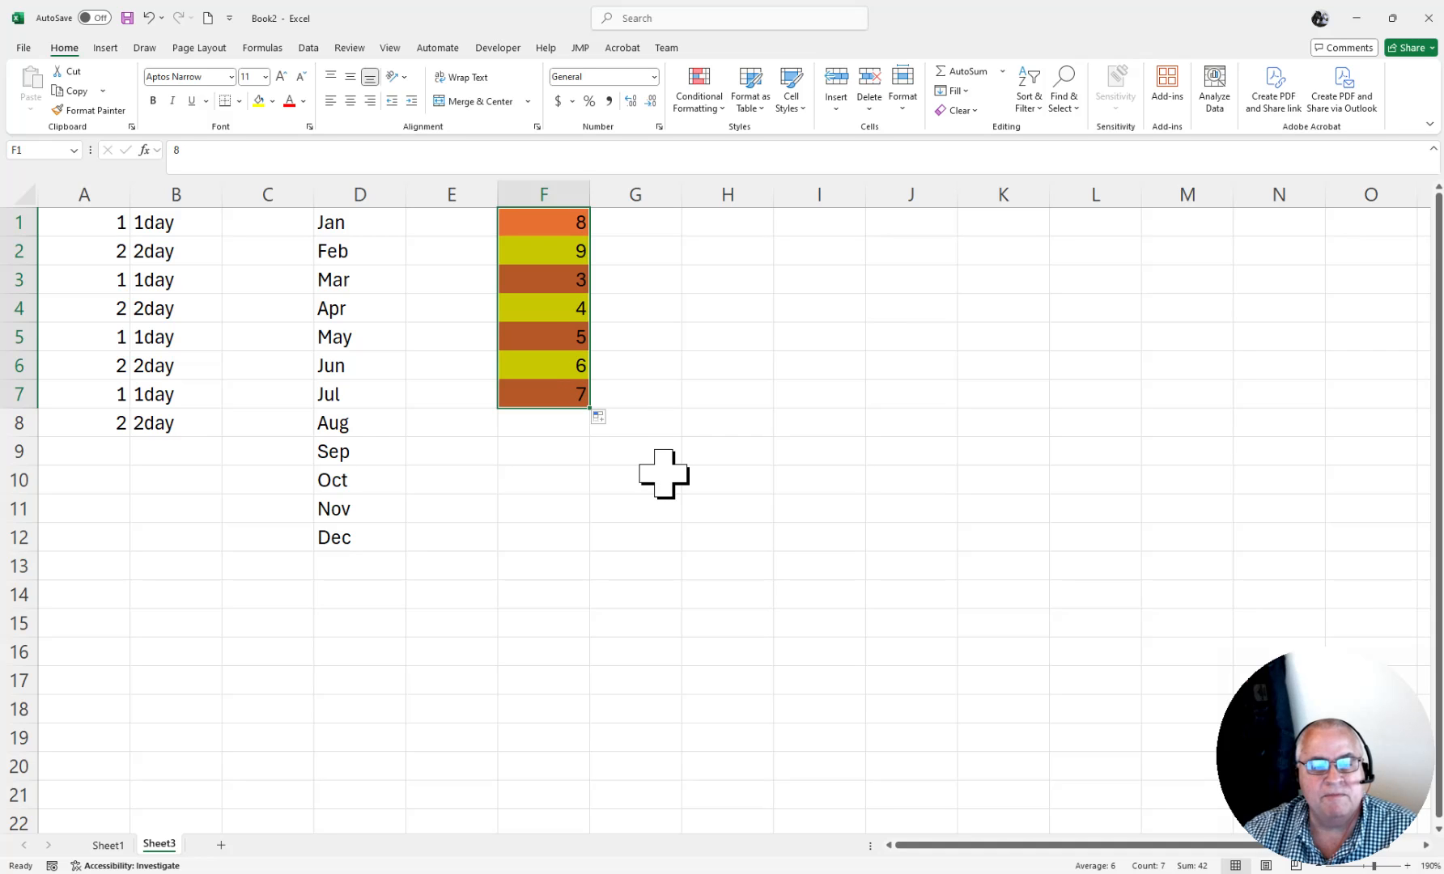
pyautogui.click(633, 306)
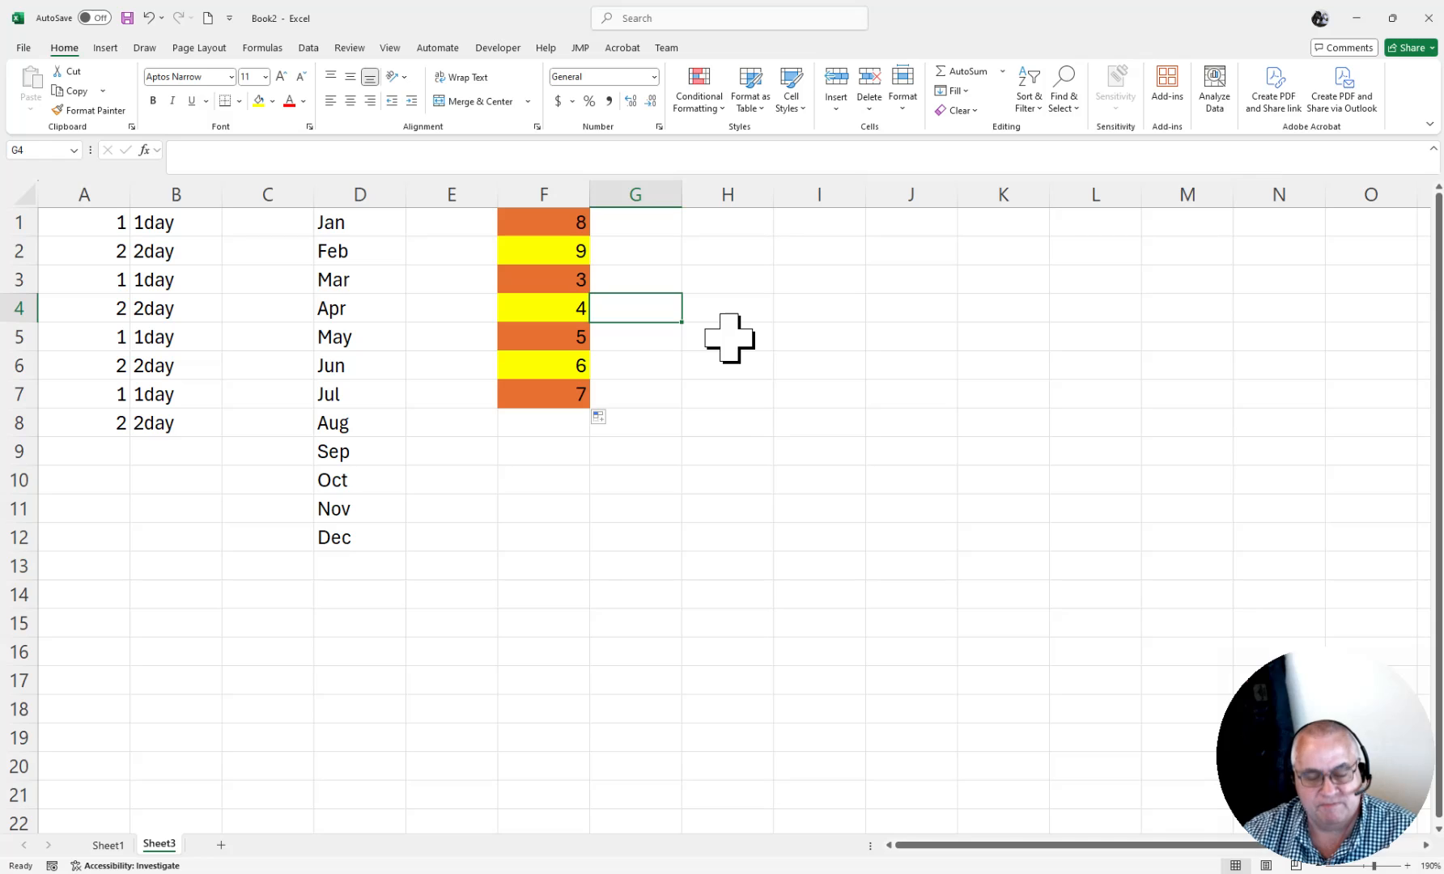
pyautogui.hotkey('ctrl', 'z')
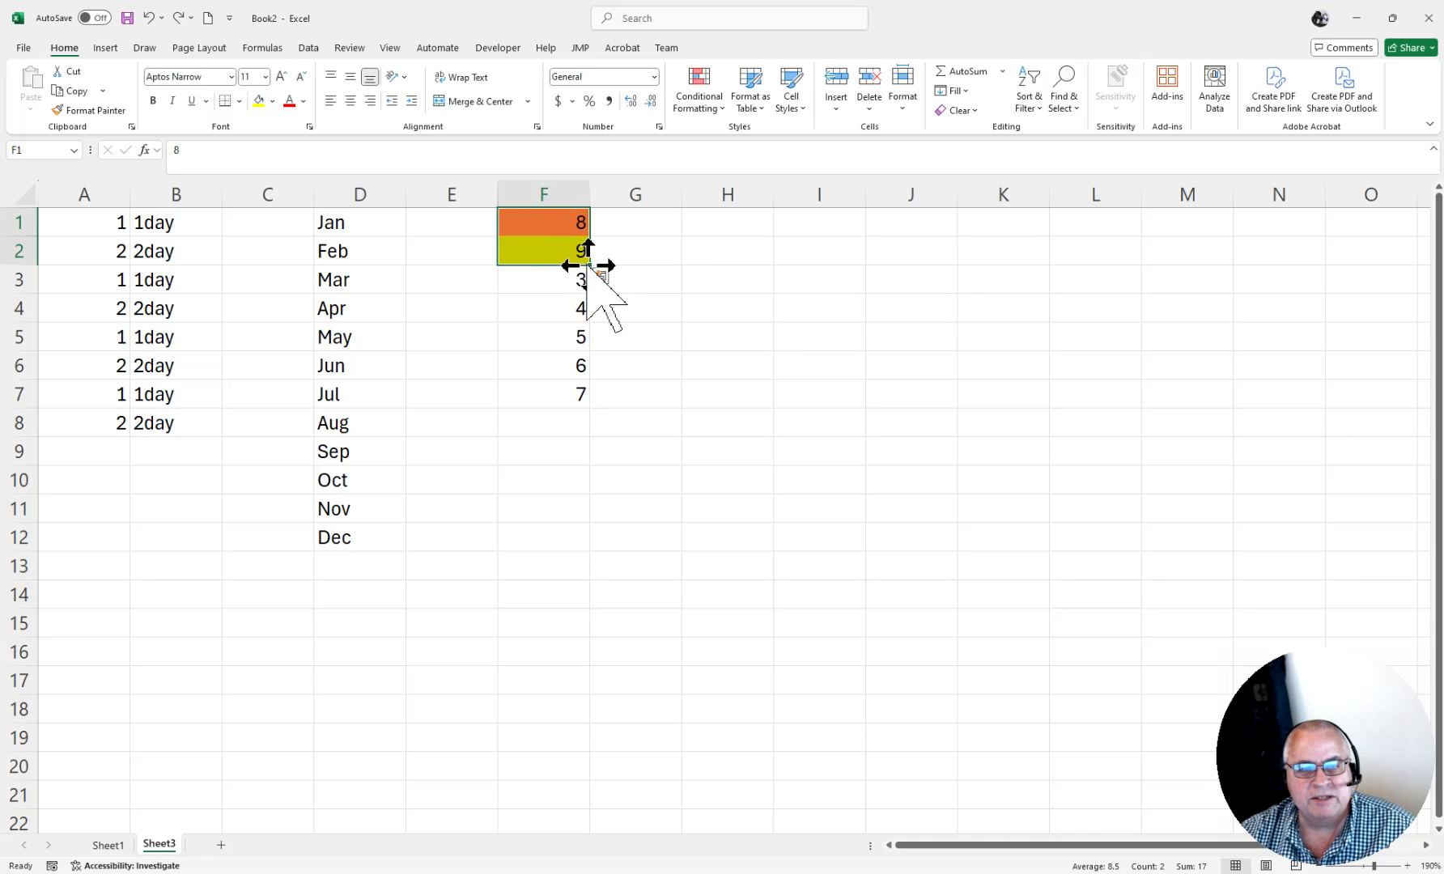
# Step: Extend F1:F2 as a number series down to F7 using the Fill Without Formatting option
pyautogui.moveTo(589, 265); pyautogui.dragTo(583, 413)
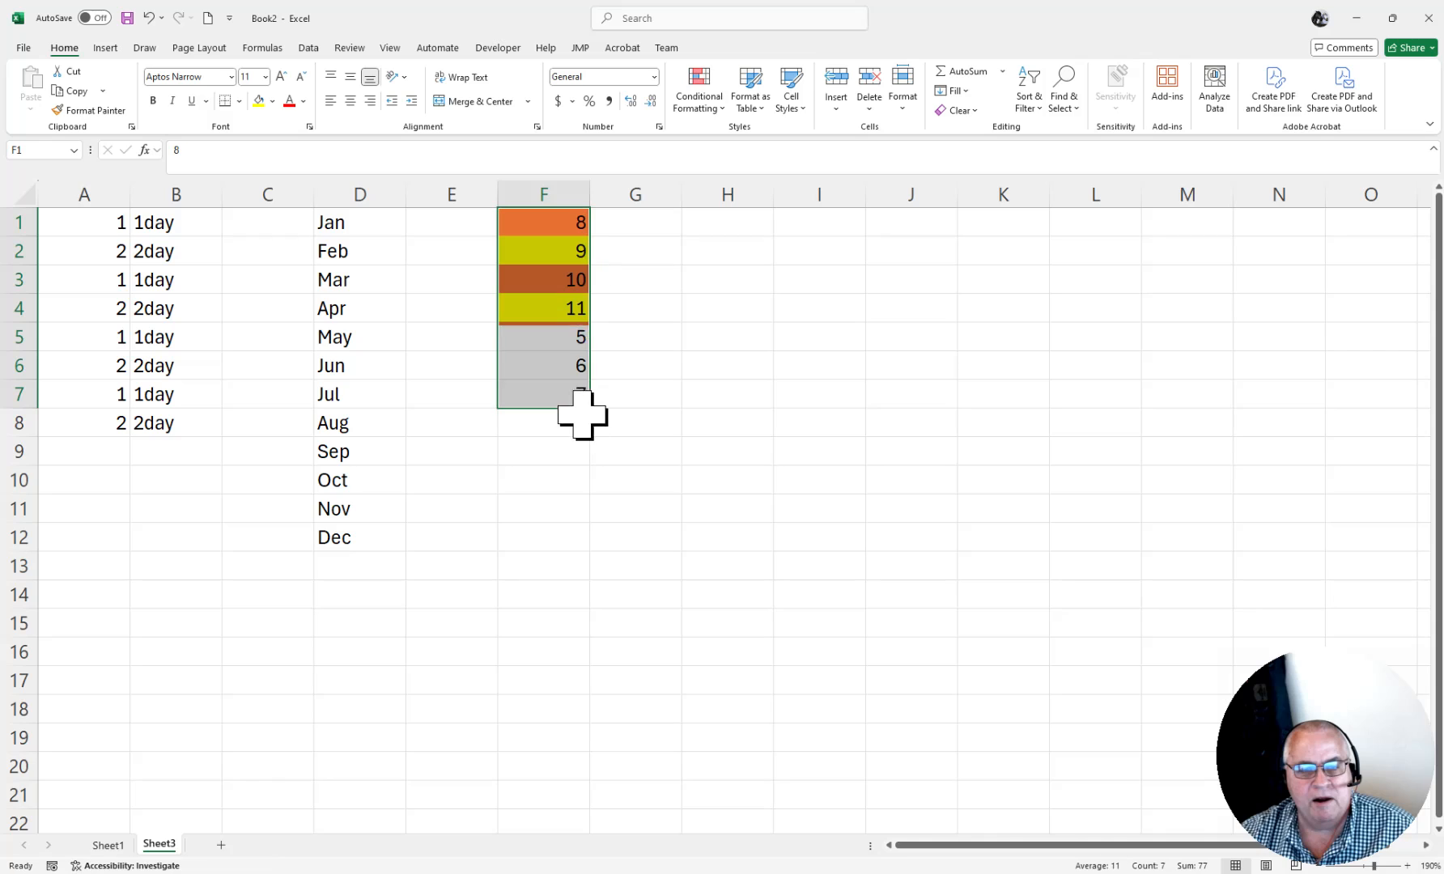
pyautogui.click(599, 420)
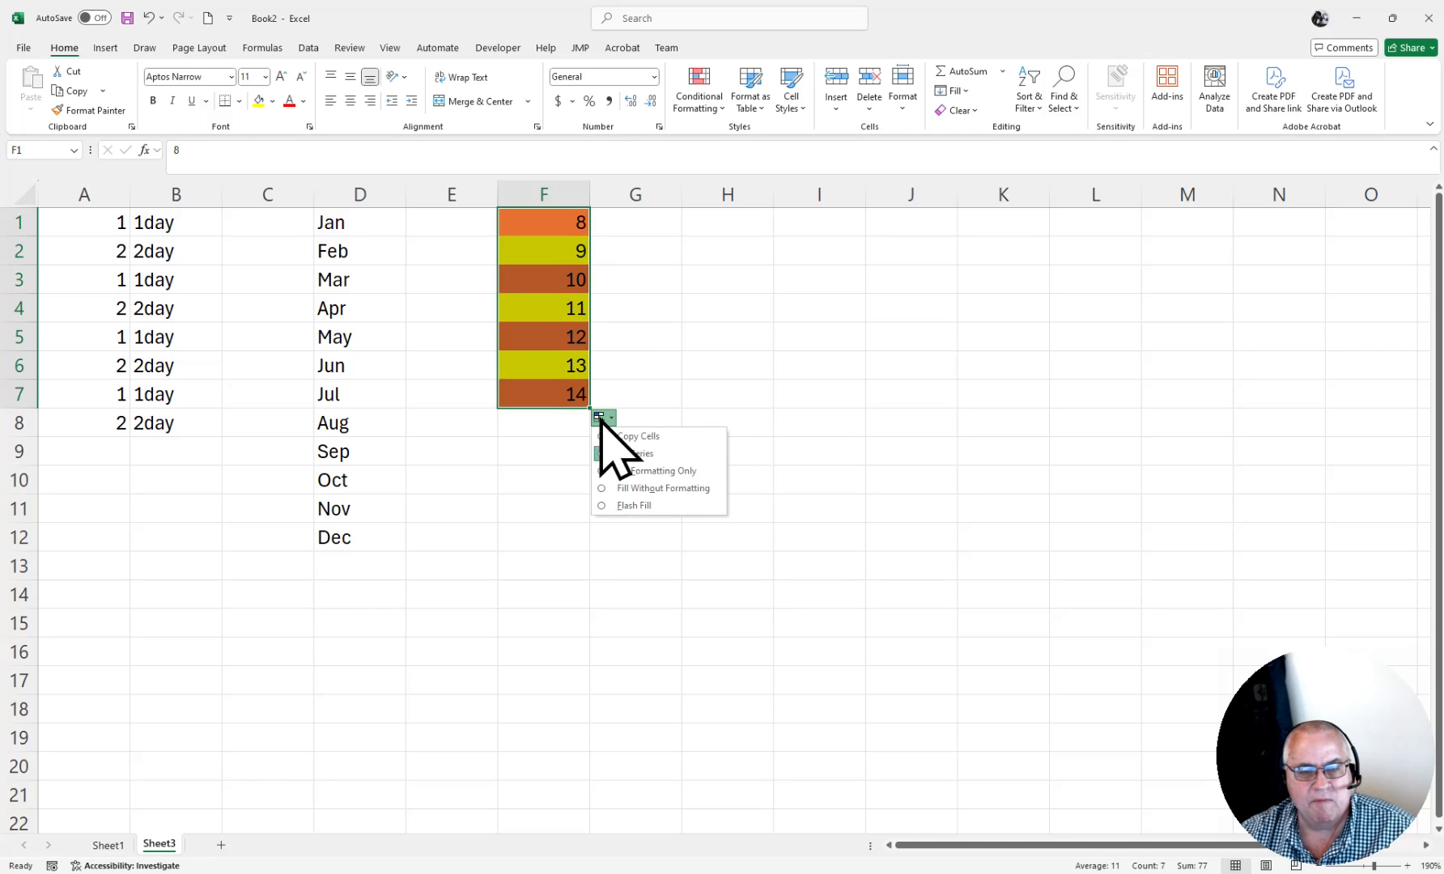
pyautogui.click(633, 489)
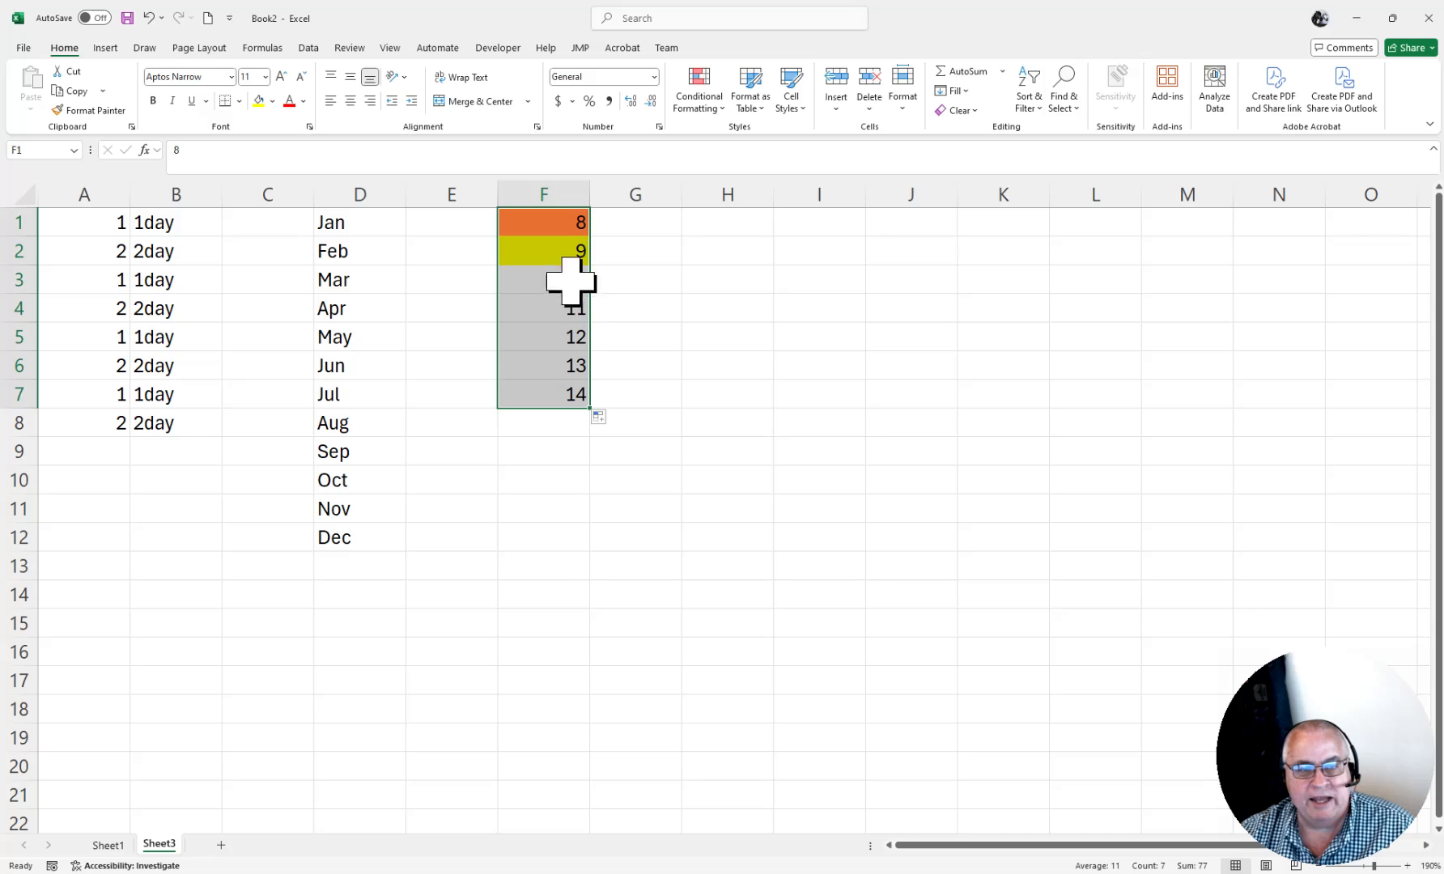
pyautogui.click(758, 277)
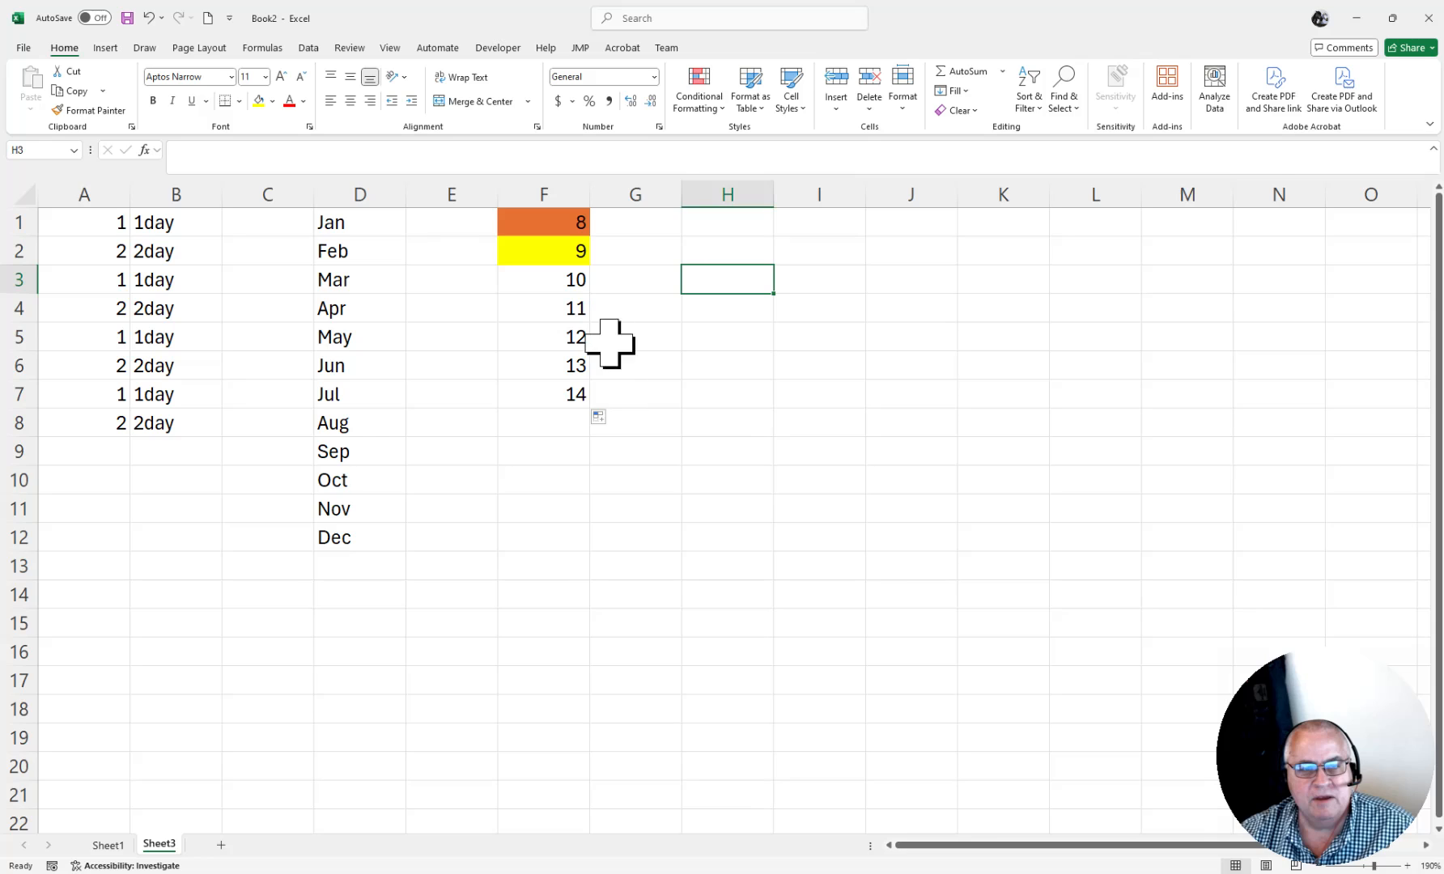
# Step: Enter the numbers 1, 2 and 3 in cells E11 through G11
pyautogui.click(523, 502)
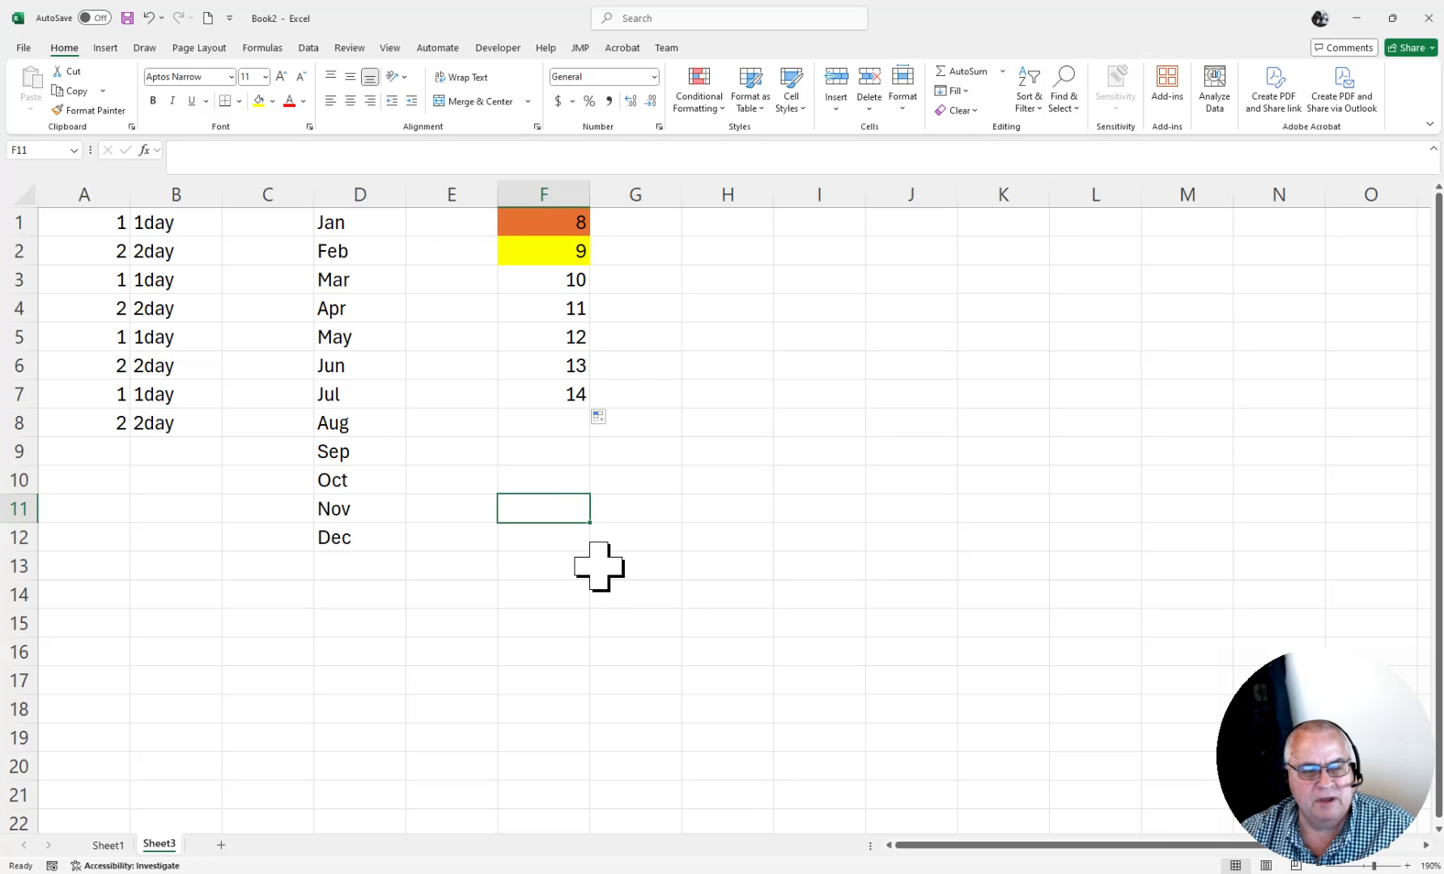
pyautogui.write('=')
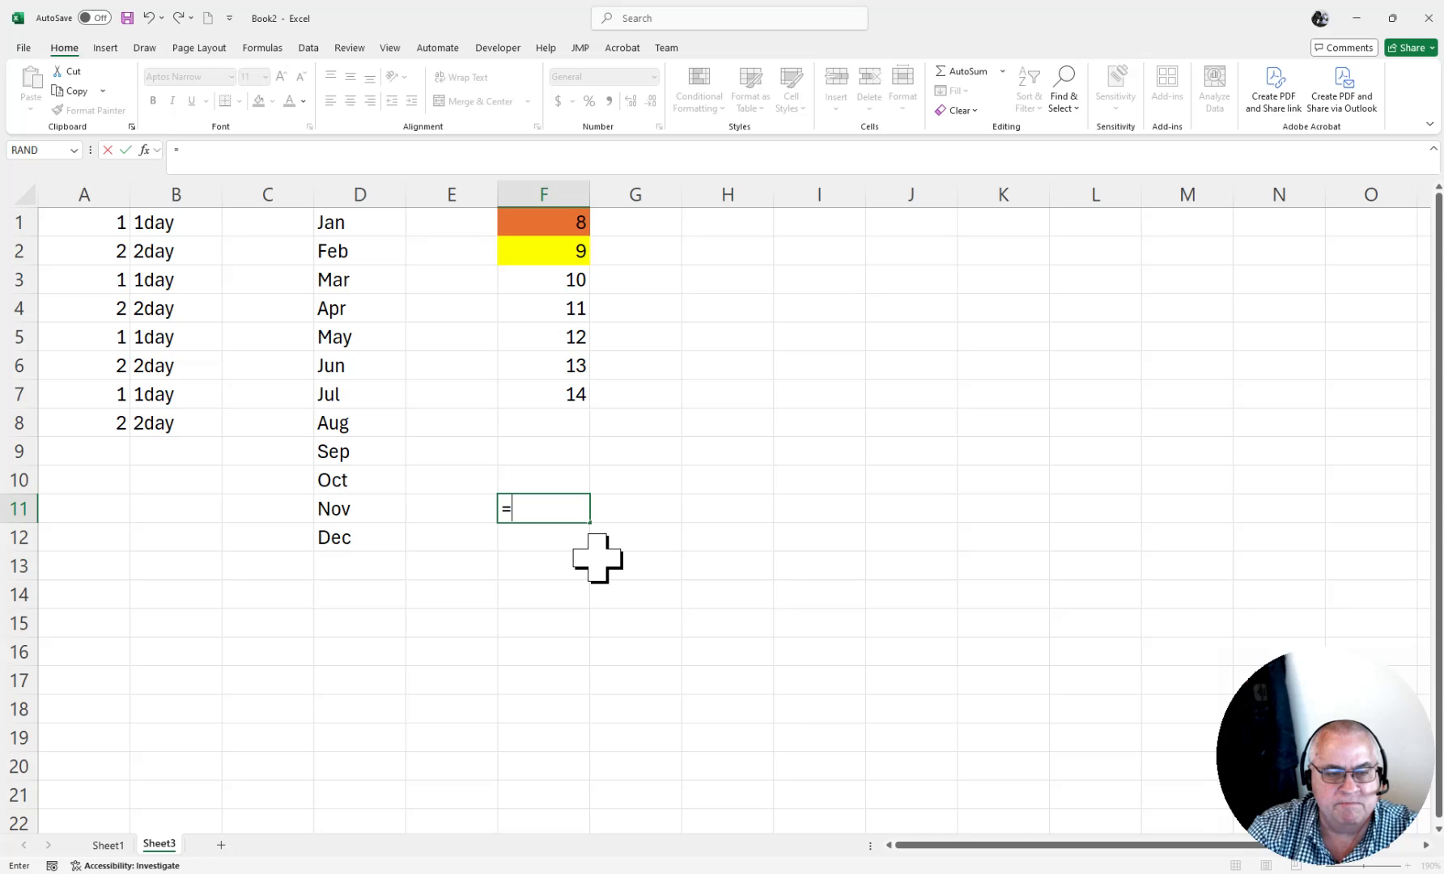
pyautogui.press('BackSpace')
pyautogui.press('Left')
pyautogui.write('1')
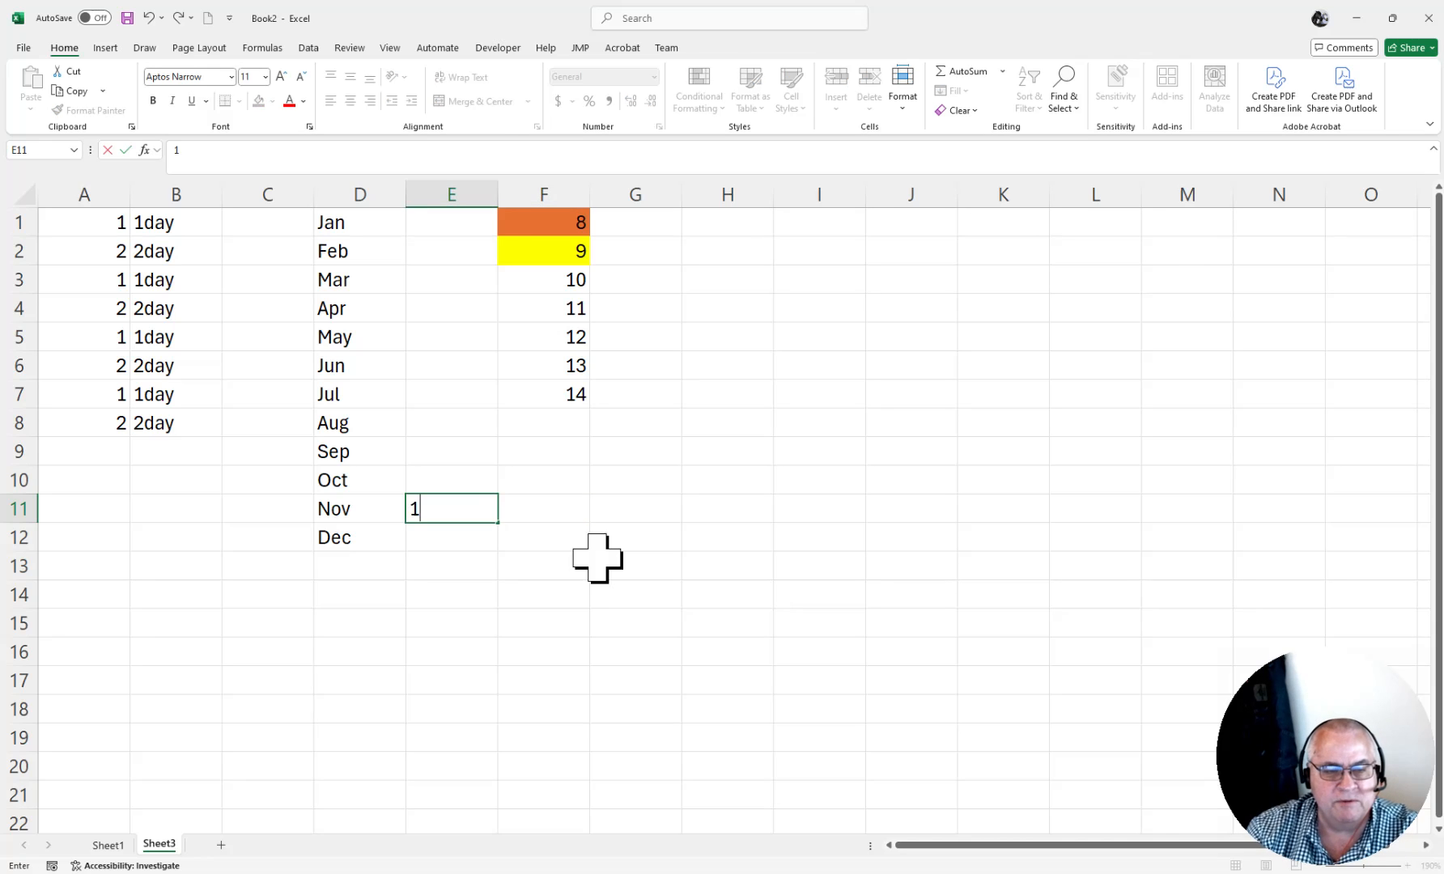
pyautogui.press('Tab')
pyautogui.write('2')
pyautogui.press('Tab')
pyautogui.write('3')
pyautogui.press('Tab')
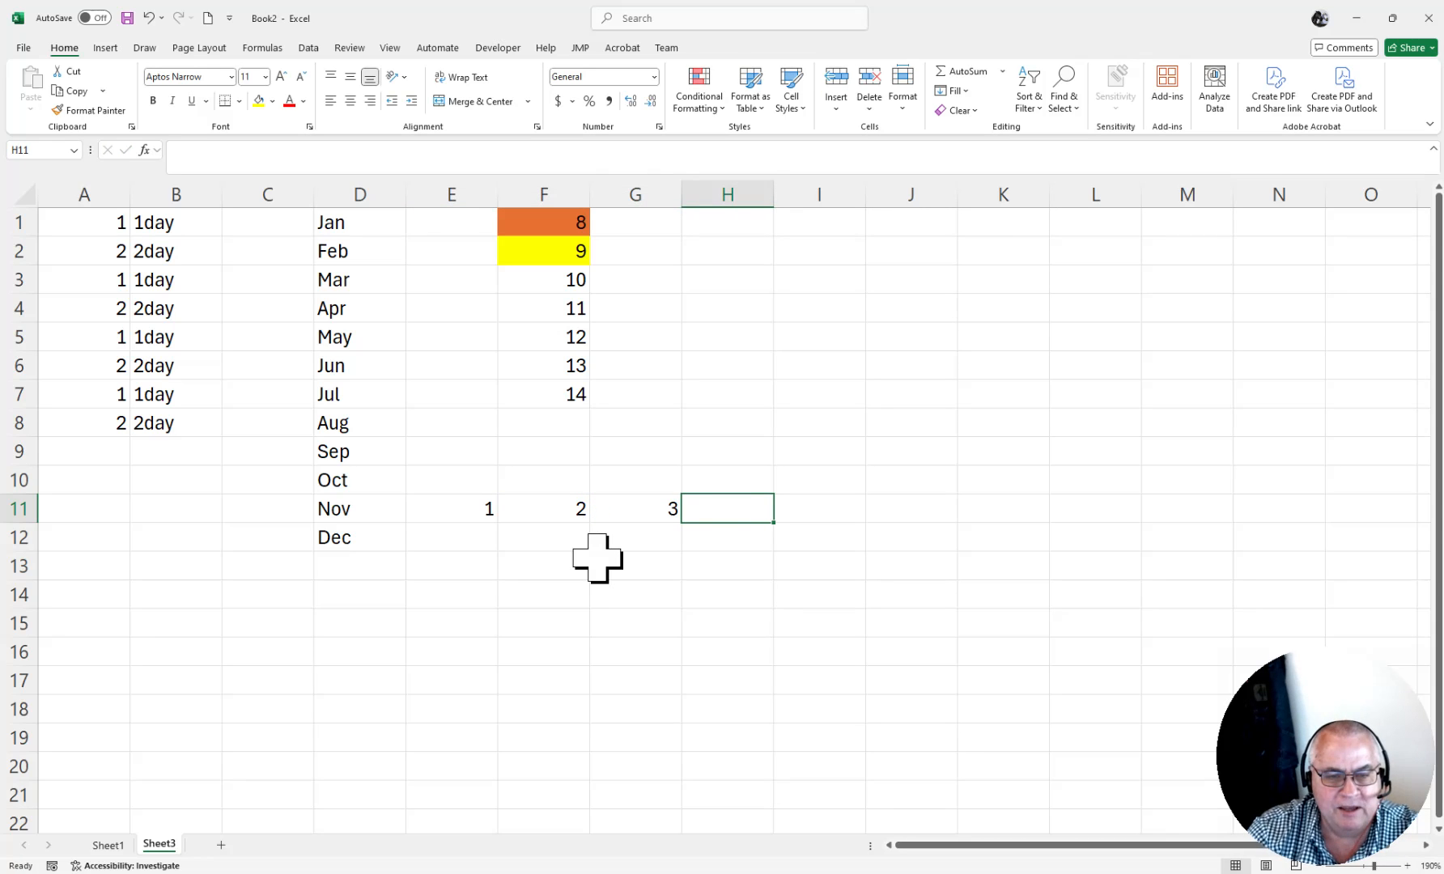
# Step: Enter the formula =SUM(E11:G11) in cell H11 to total the row
pyautogui.write('=sum(')
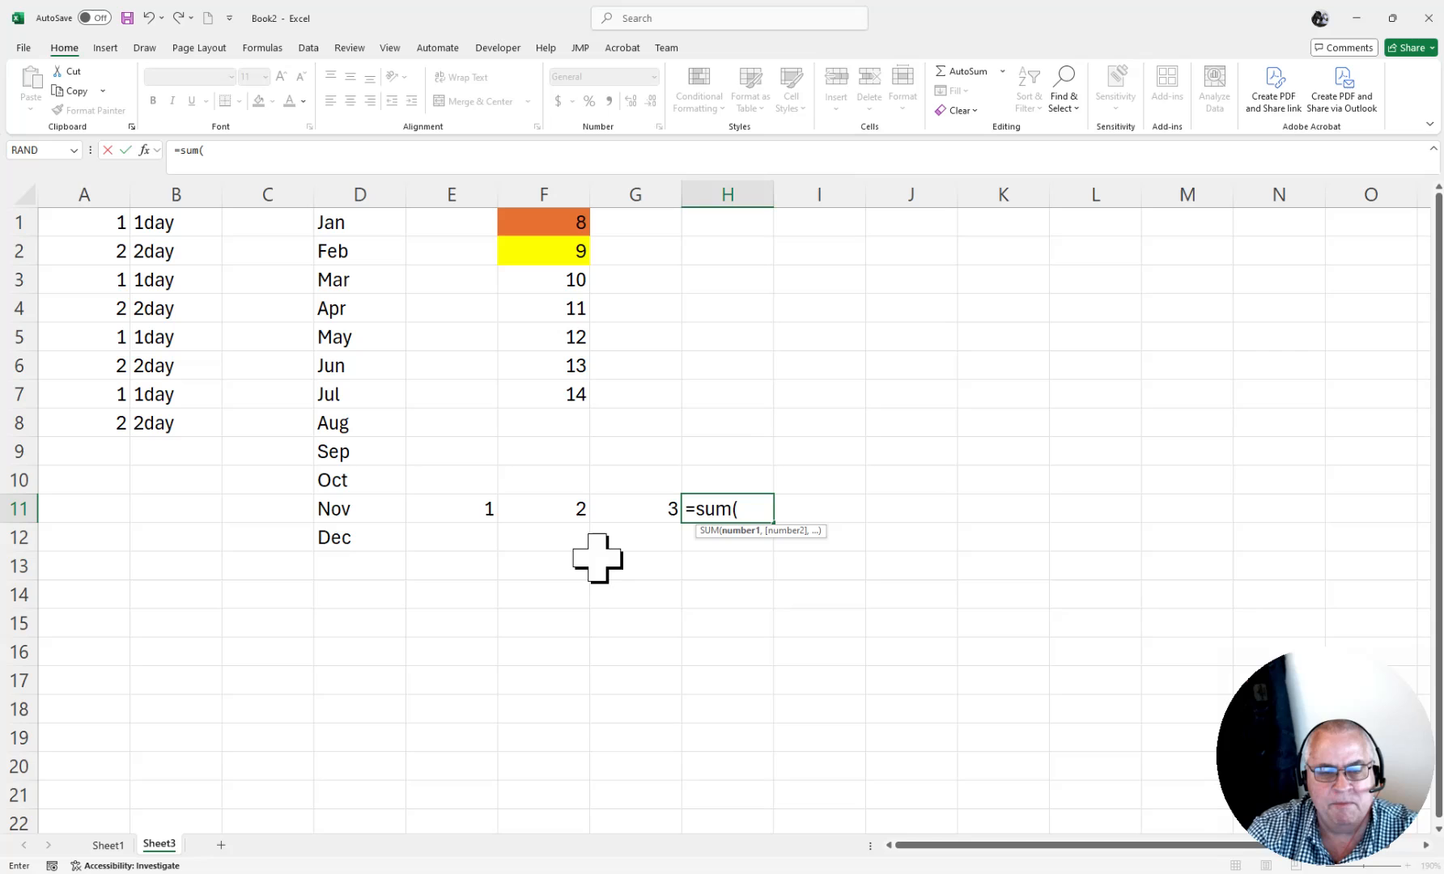
pyautogui.write('E')
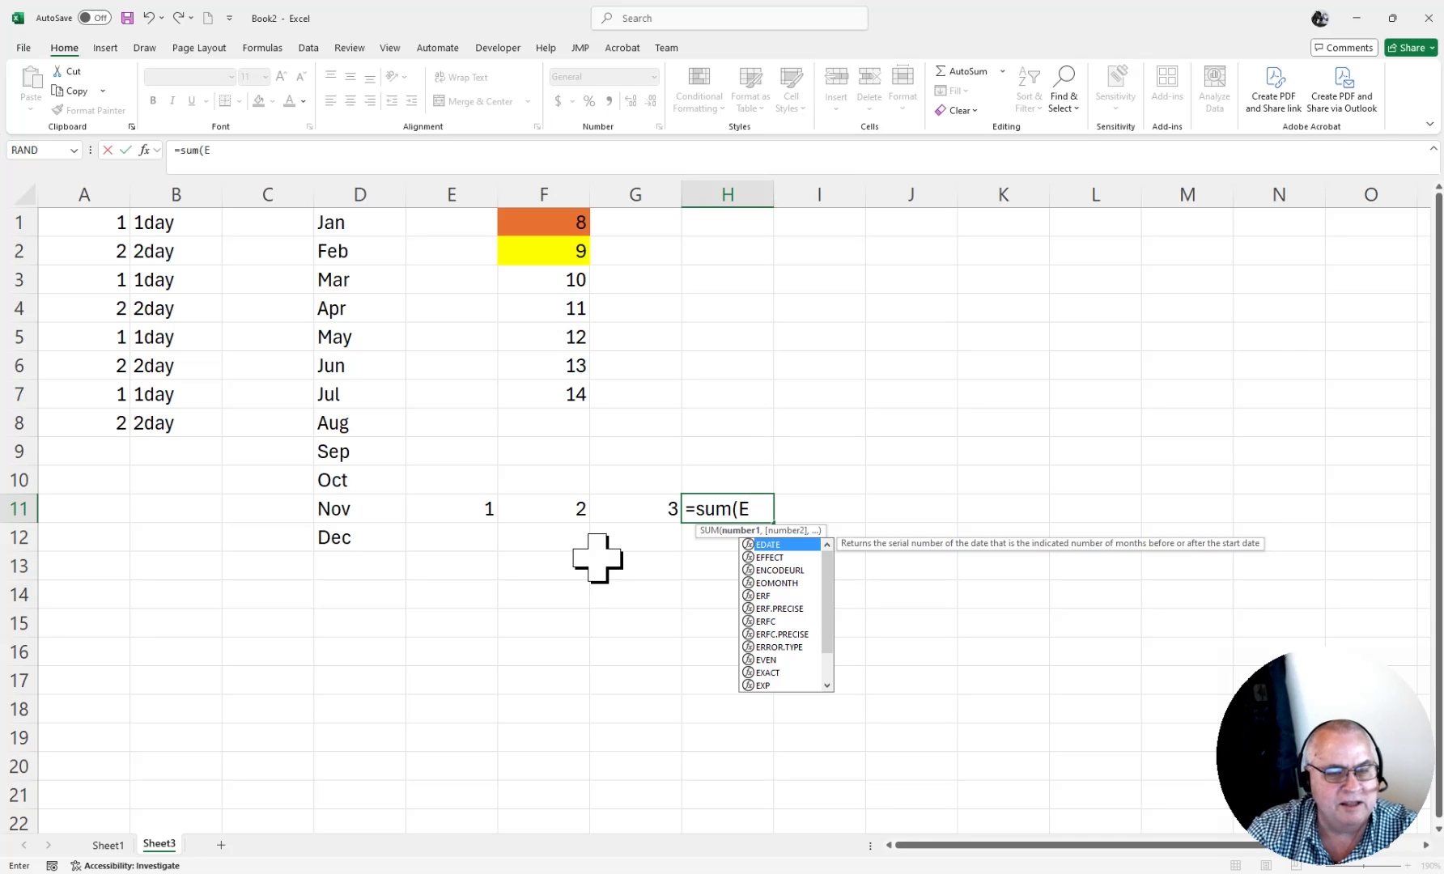
pyautogui.write('11:G11)')
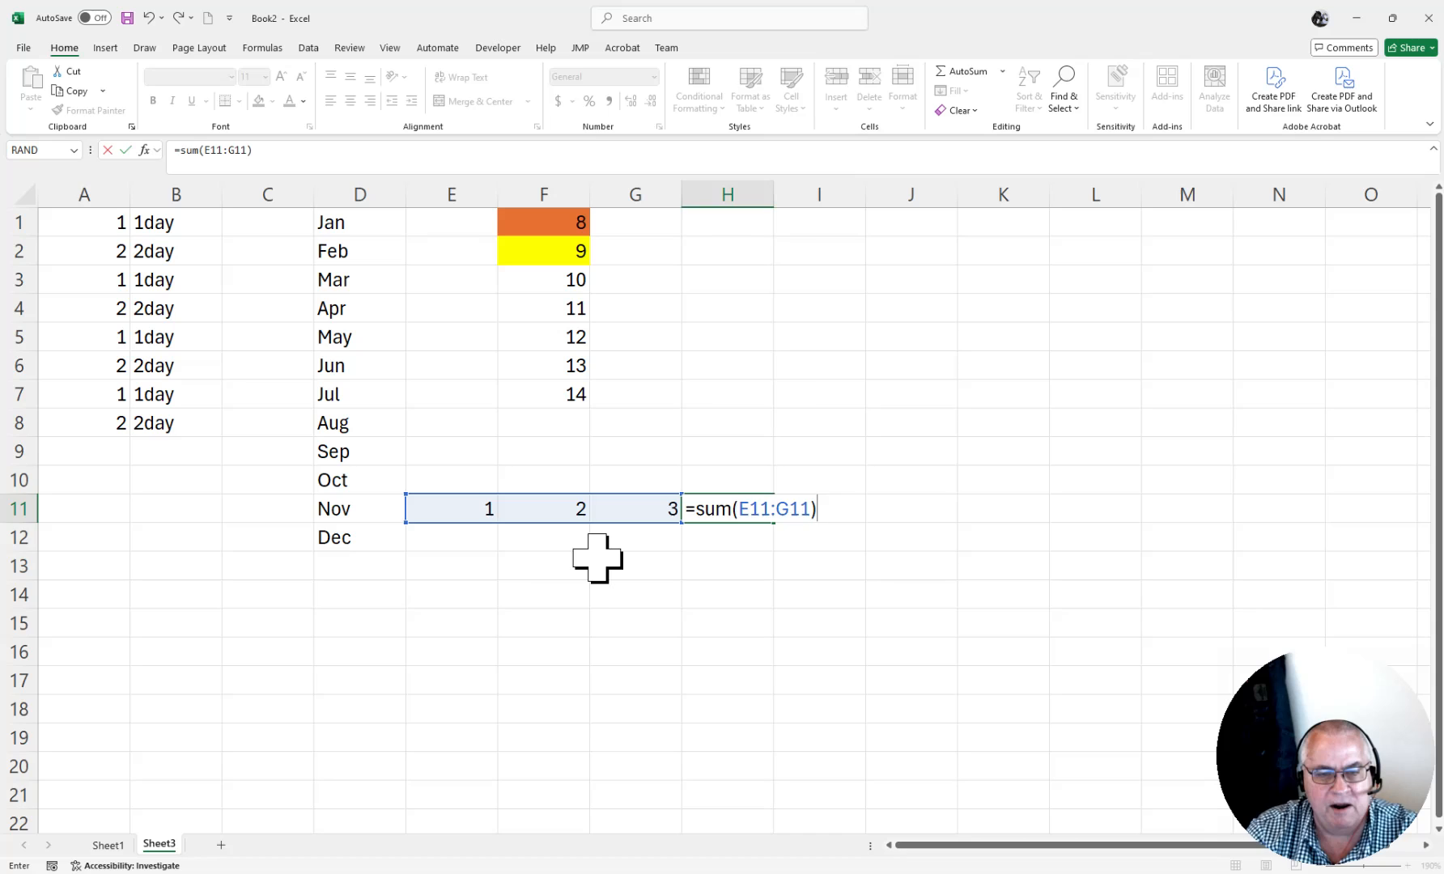
pyautogui.press('Return')
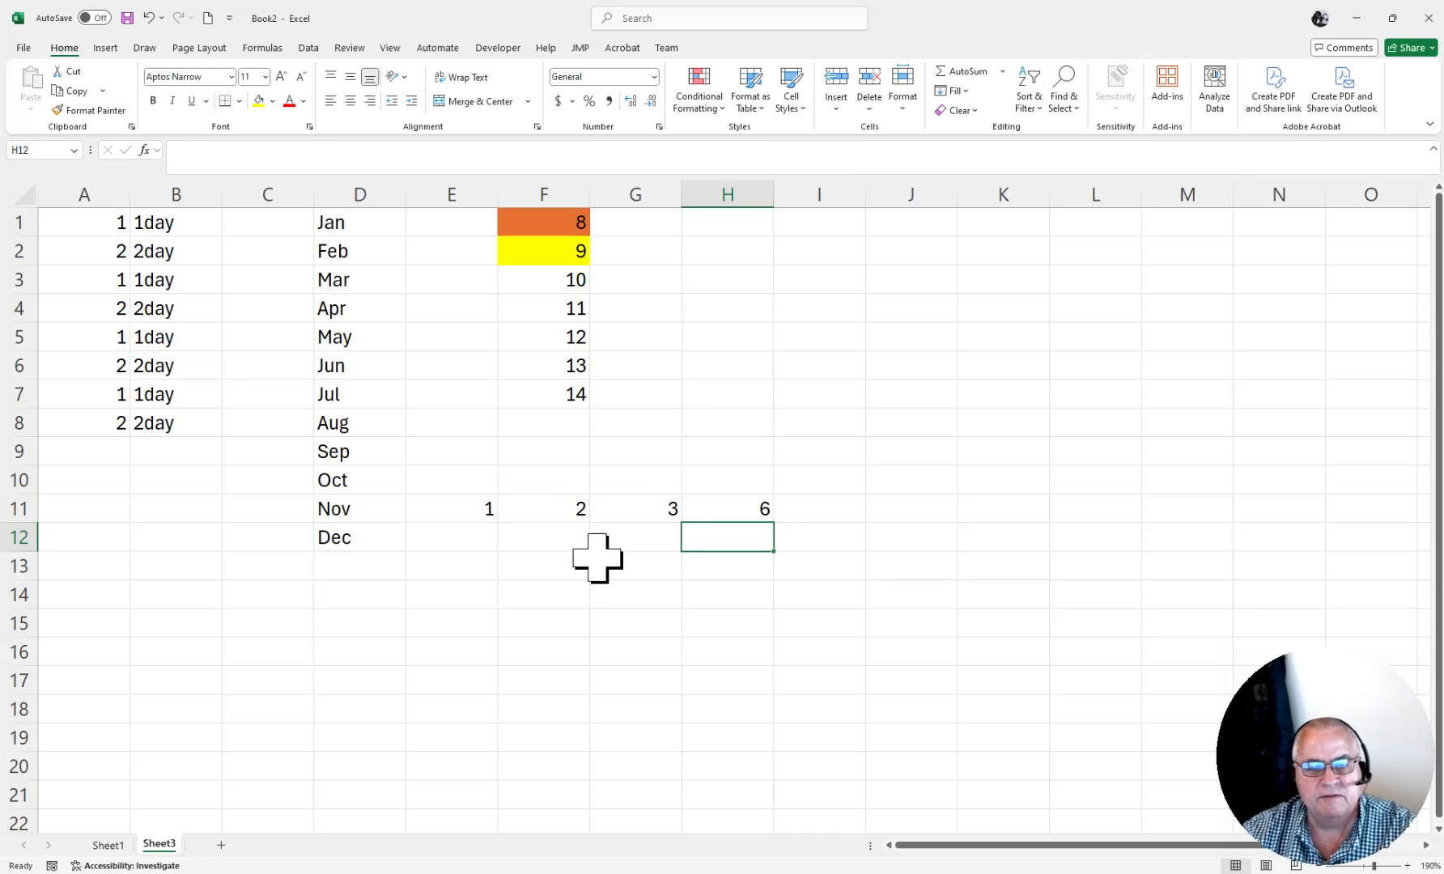
# Step: Enter 4, 5 and 6 in cells E12 through G12, and 7, 8 and 9 in E13 through G13
pyautogui.click(479, 534)
pyautogui.write('4')
pyautogui.press('Tab')
pyautogui.write('5')
pyautogui.press('Tab')
pyautogui.write('6')
pyautogui.press('Return')
pyautogui.write('7')
pyautogui.press('Tab')
pyautogui.write('8')
pyautogui.press('Tab')
pyautogui.write('9')
pyautogui.press('Tab')
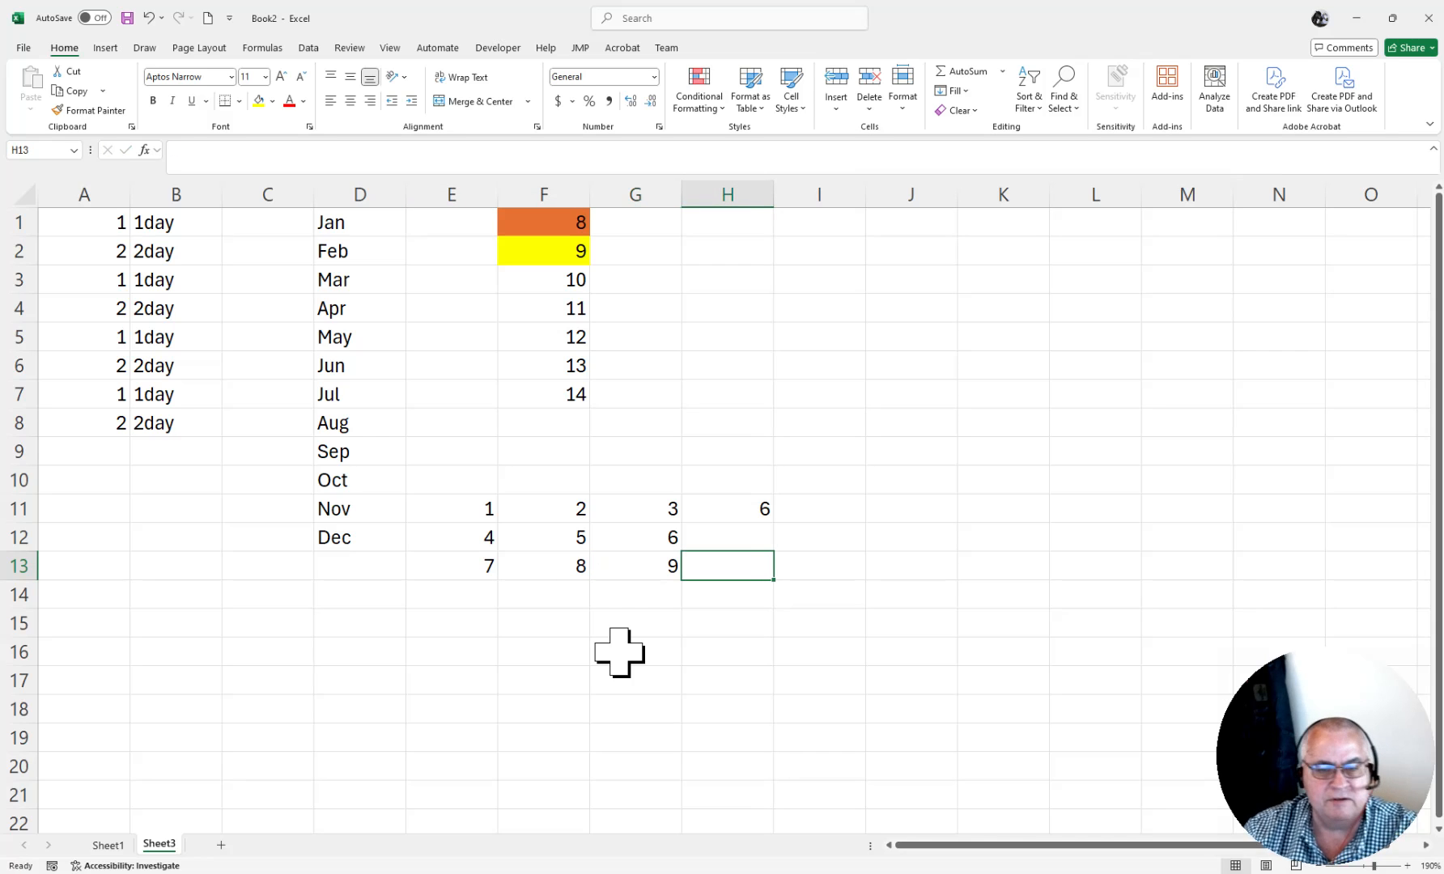
# Step: Fill the SUM formula from H11 down to H13 and show the AutoFill options for the filled range
pyautogui.click(746, 509)
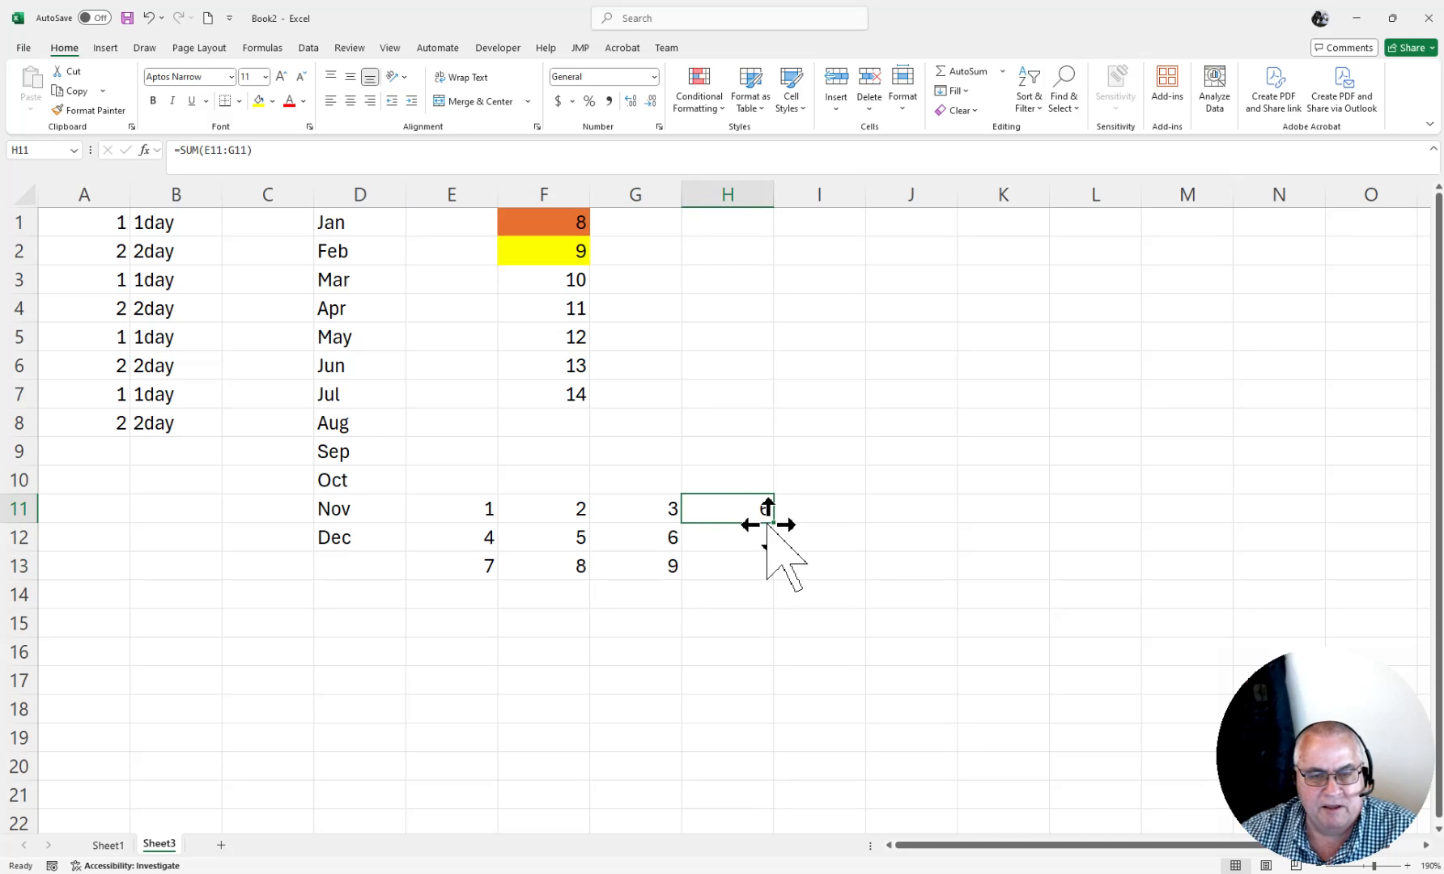
pyautogui.moveTo(774, 522); pyautogui.dragTo(775, 586)
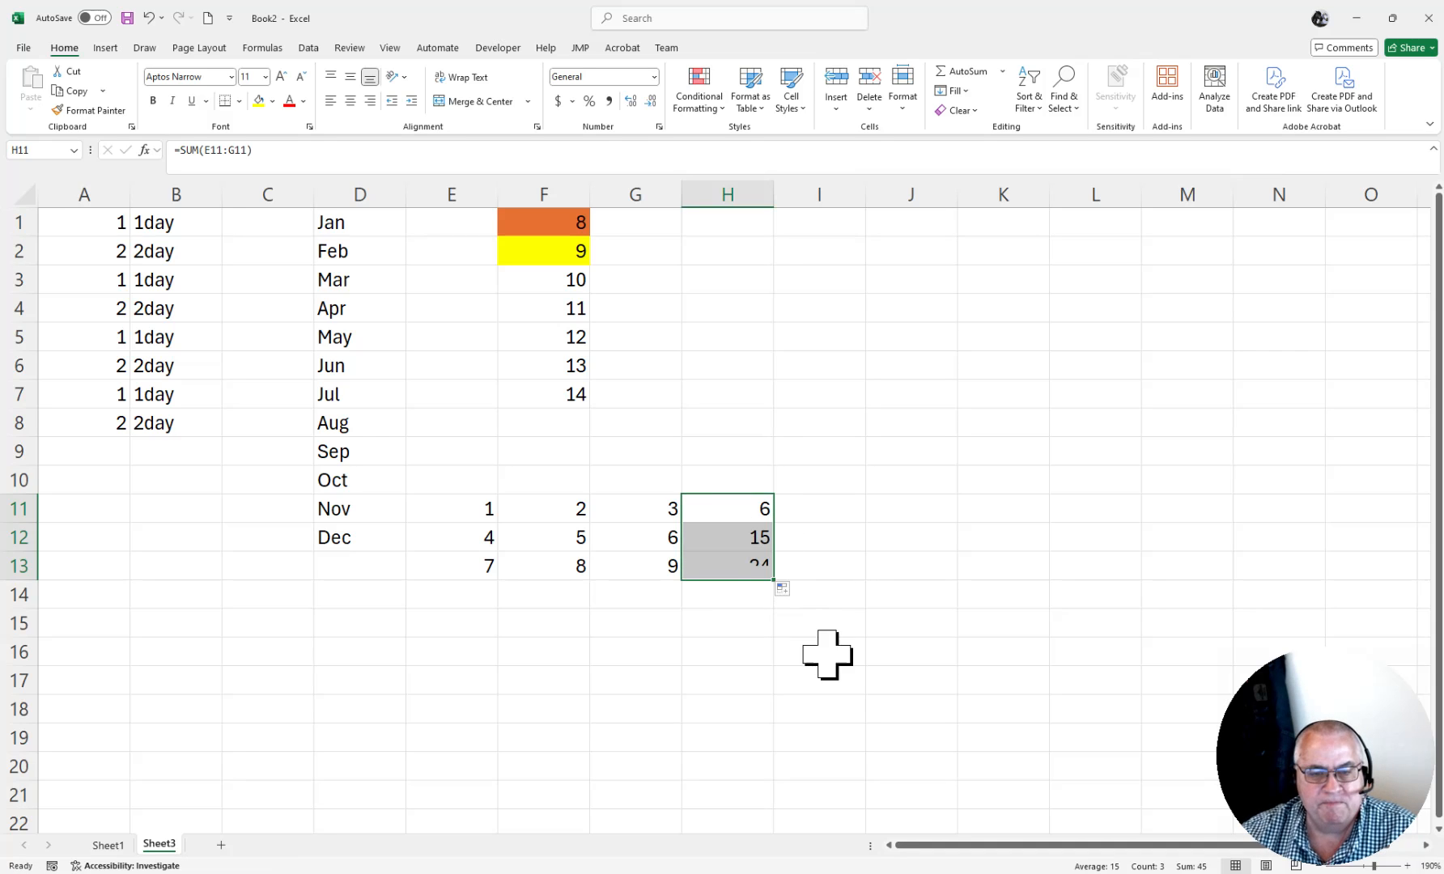
pyautogui.click(783, 589)
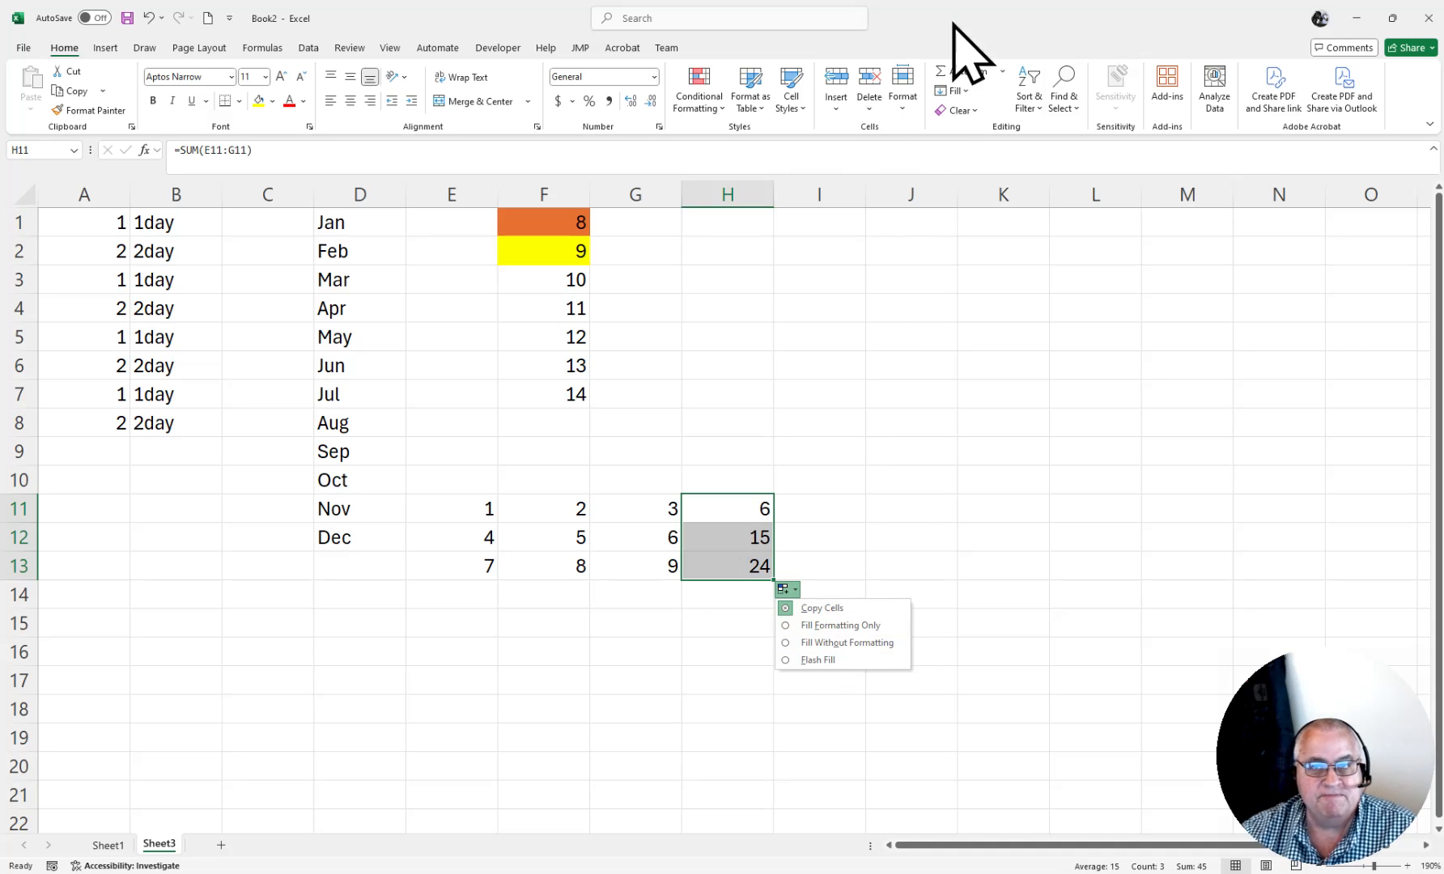
# Step: Widen column H and compare the cell references in the SUM formulas of H11 and H12 without changing them
pyautogui.click(755, 510)
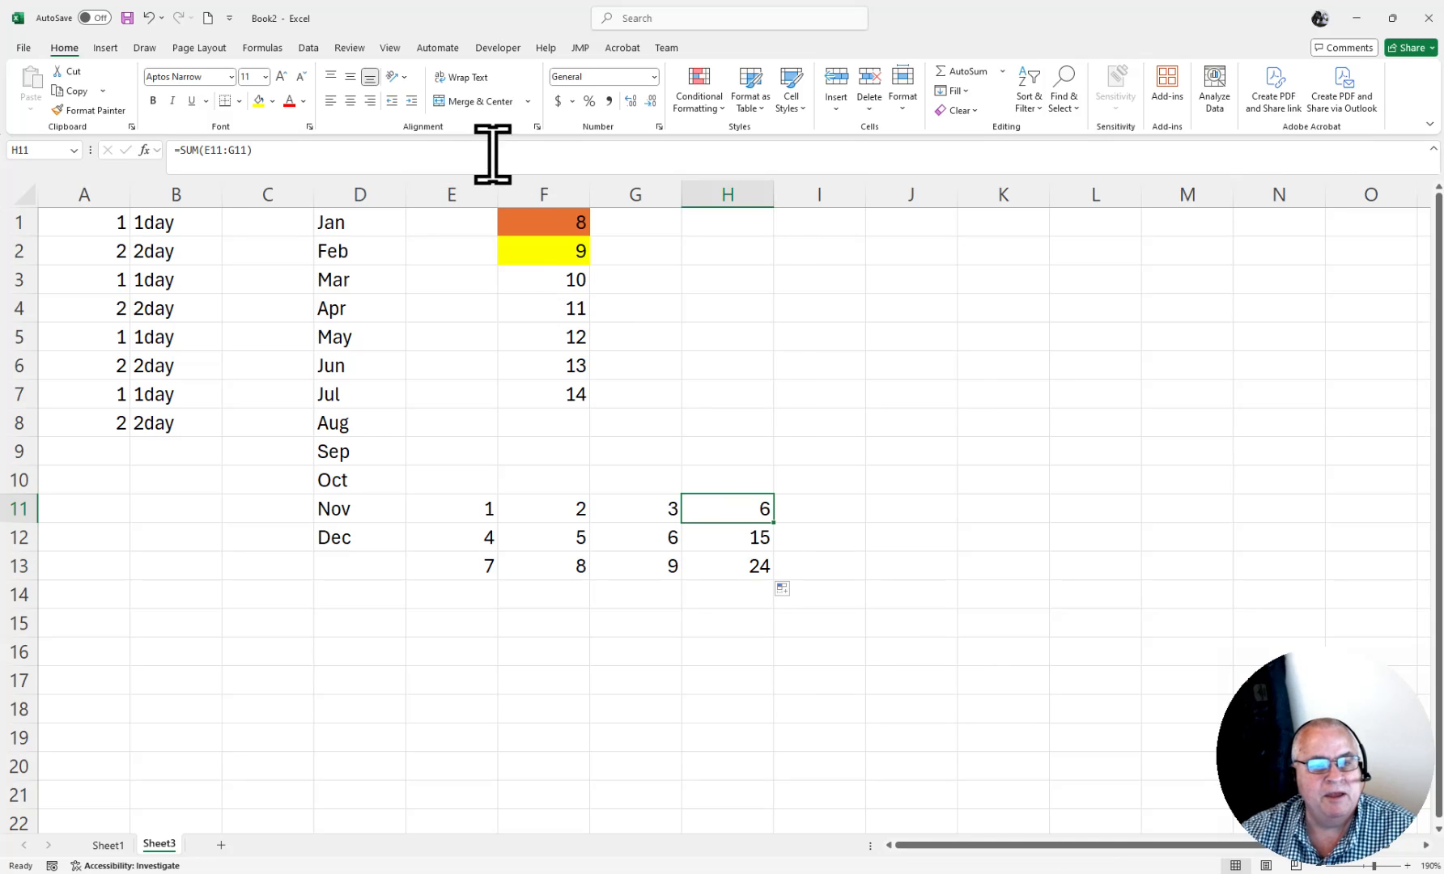
pyautogui.moveTo(773, 200); pyautogui.dragTo(922, 200)
pyautogui.click(326, 151)
pyautogui.click(842, 537)
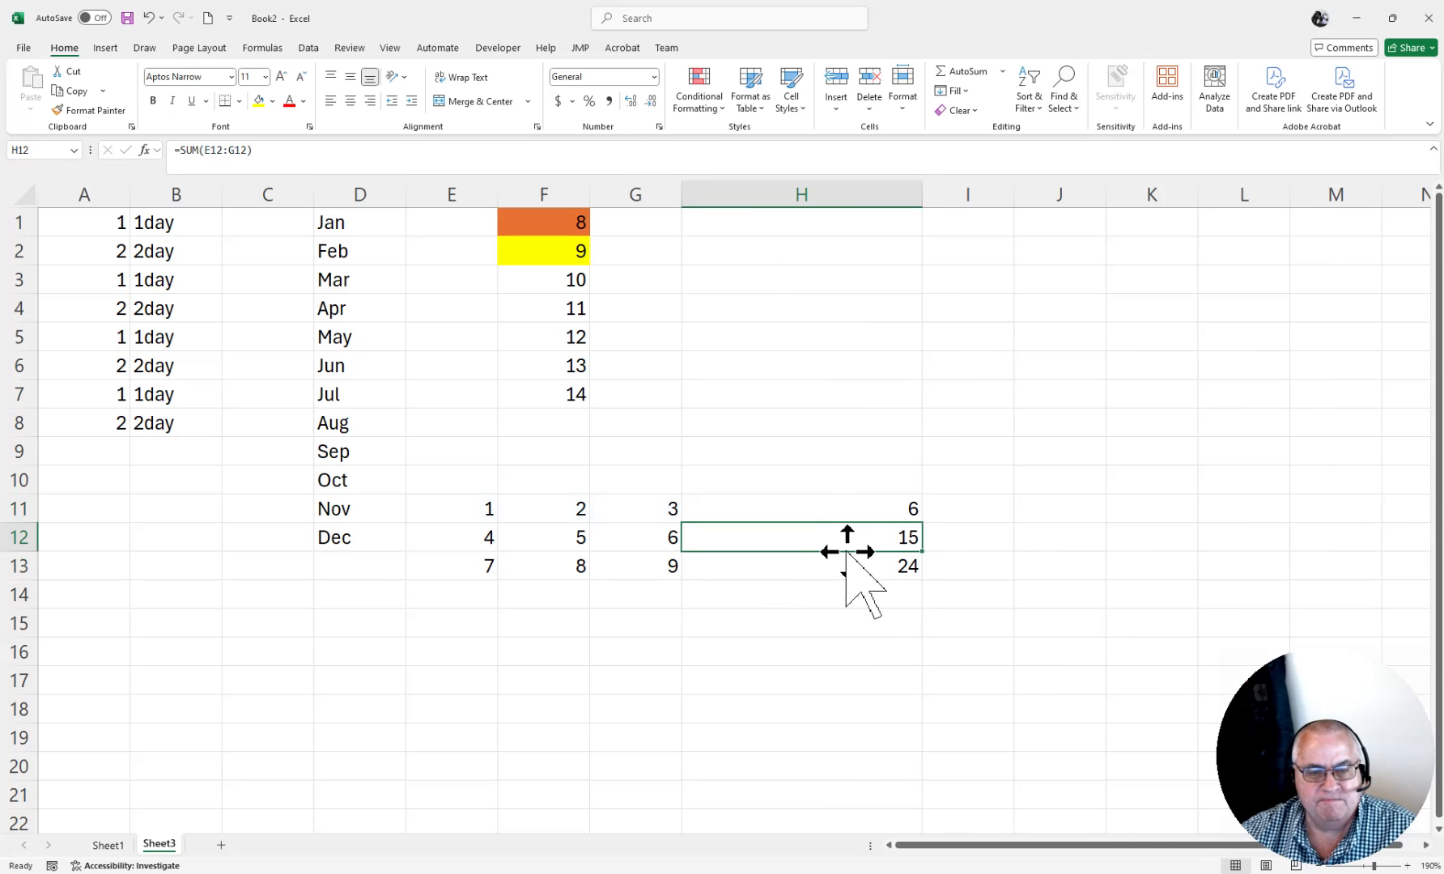
pyautogui.click(349, 152)
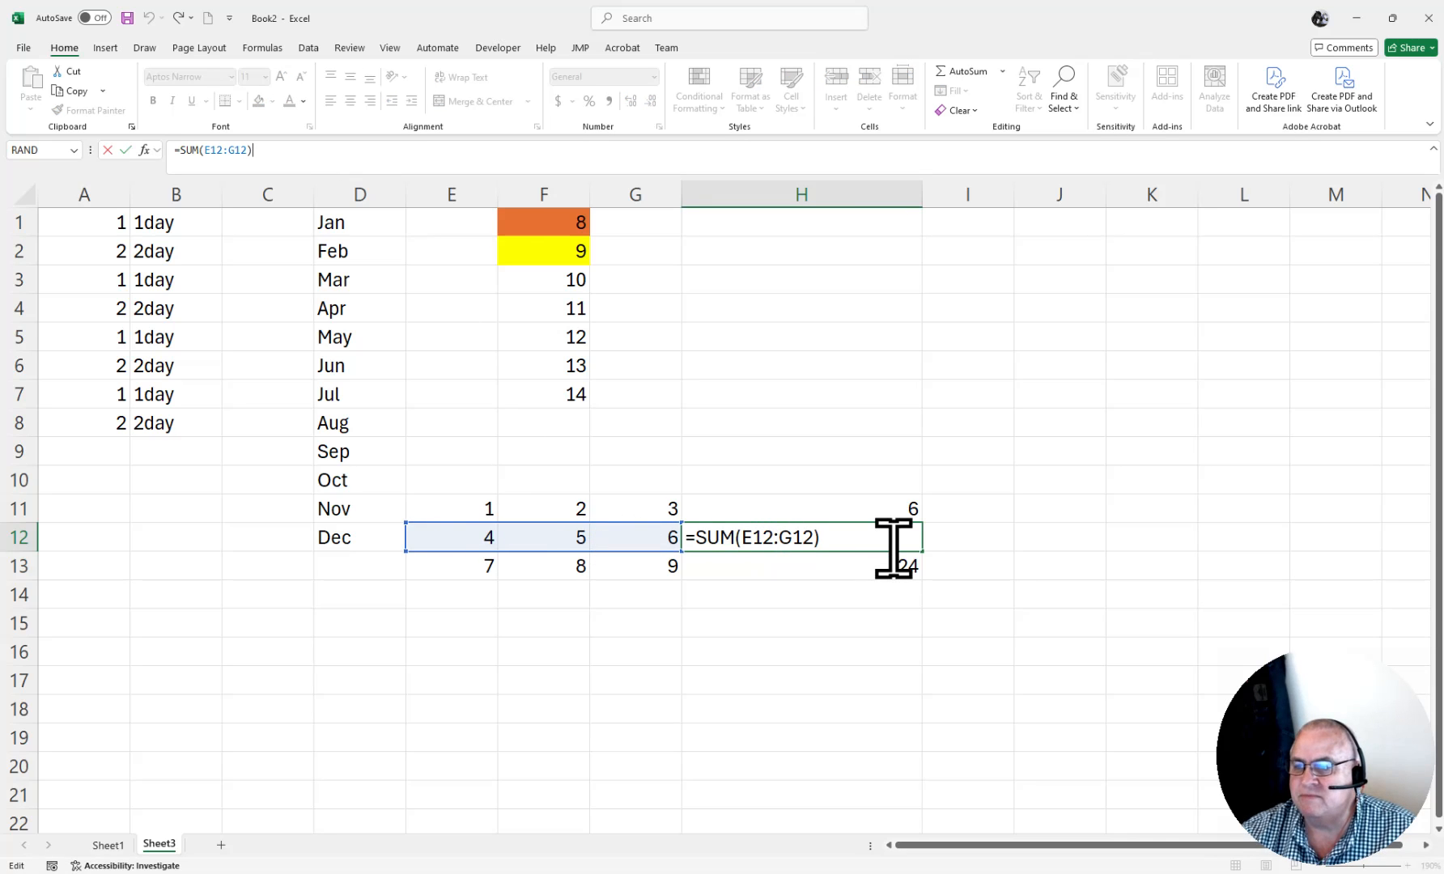
pyautogui.click(943, 548)
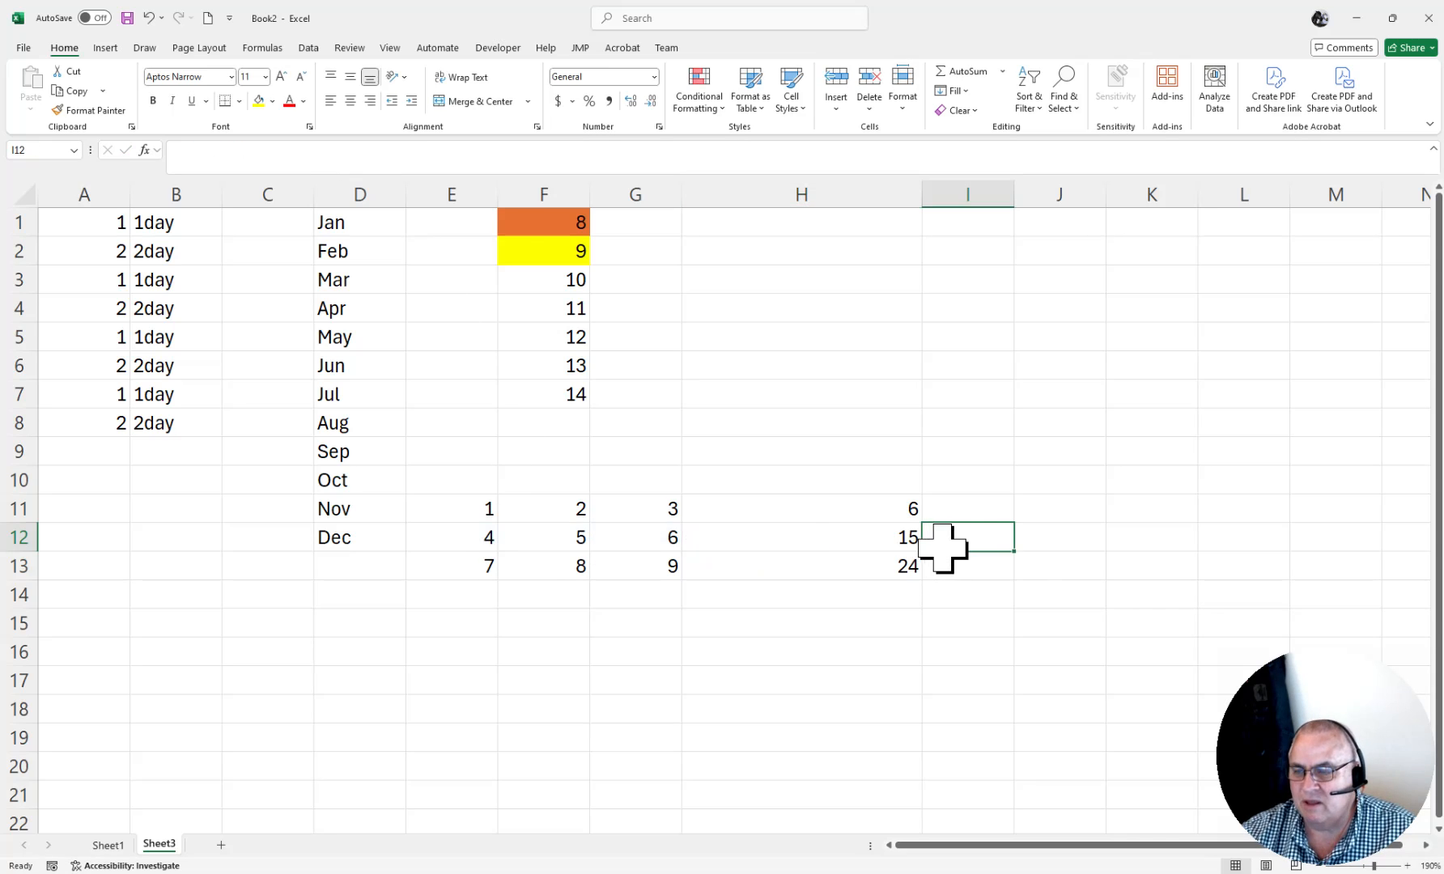
pyautogui.click(1058, 417)
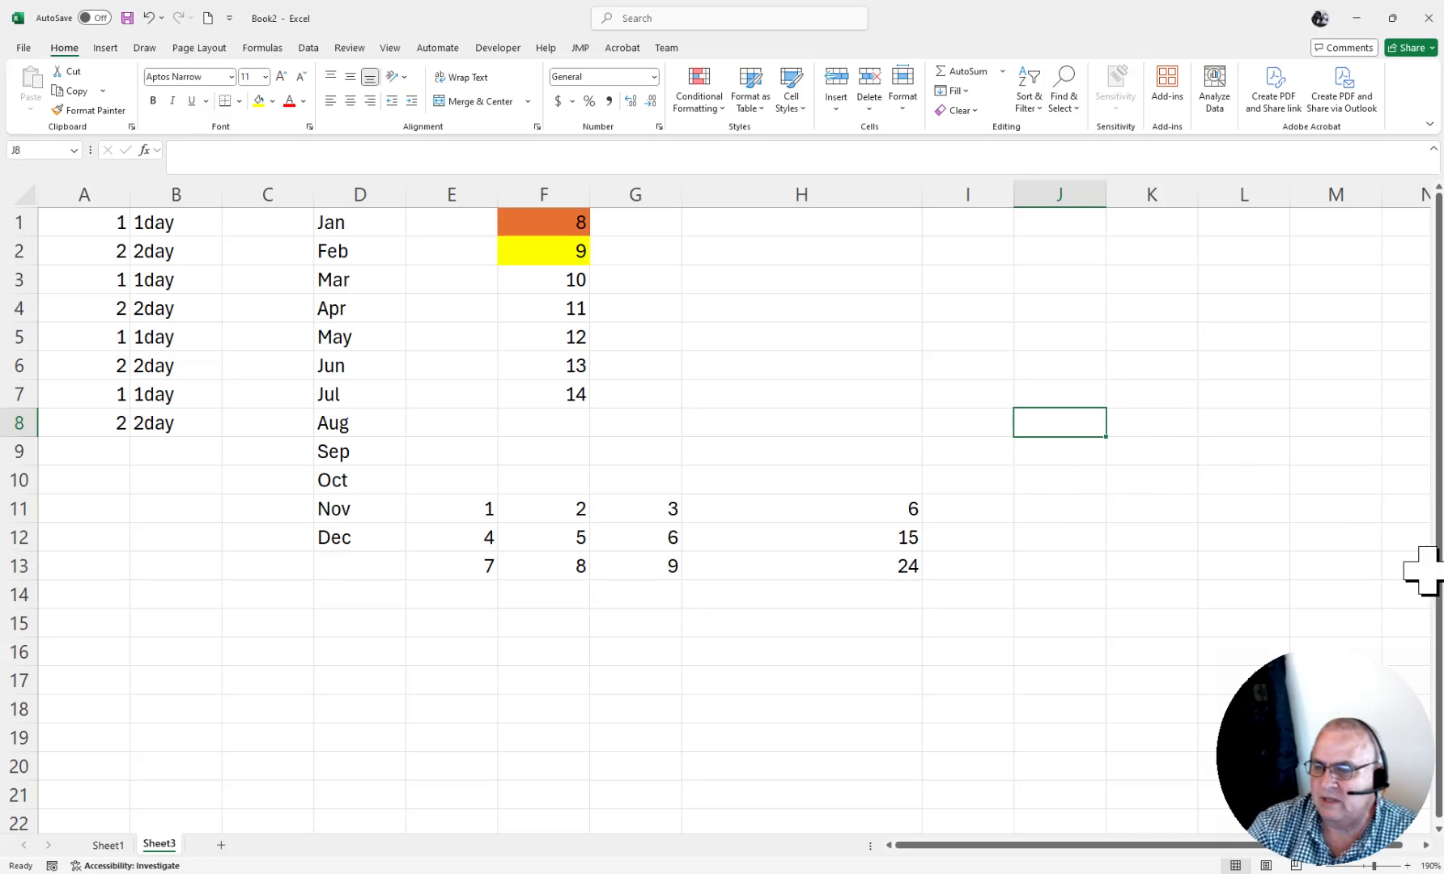